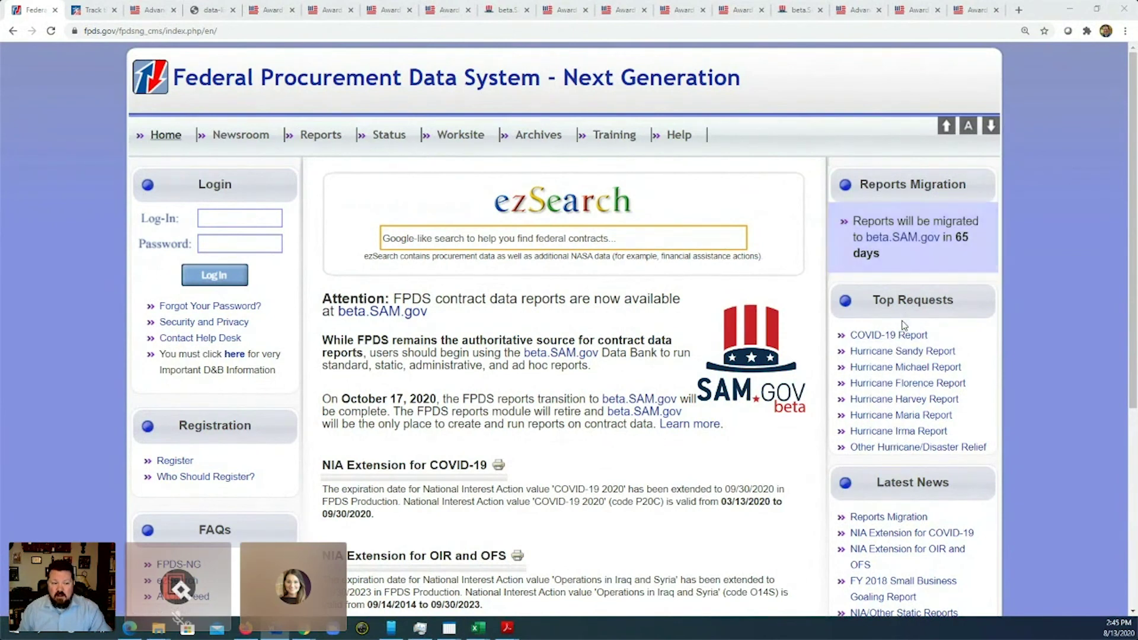
Highlight the Top Requests heading on the FPDS home page and switch to the COVID-19_Report (4) workbook in Excel
{"action": "triple_click", "coordinate": [875, 302]}
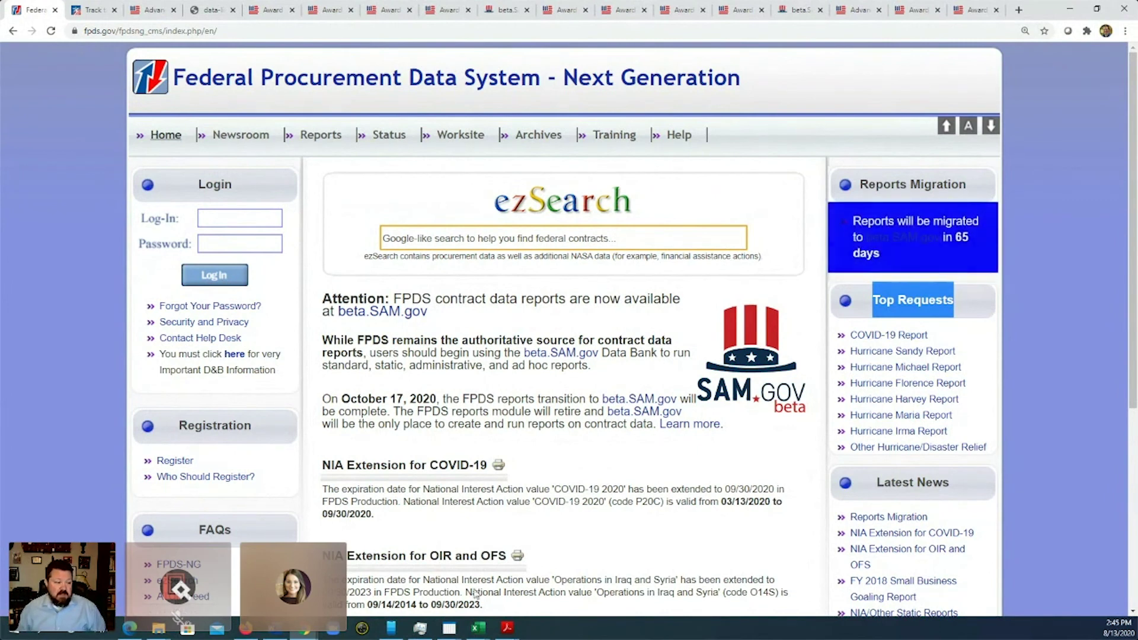
{"action": "left_click", "coordinate": [476, 633]}
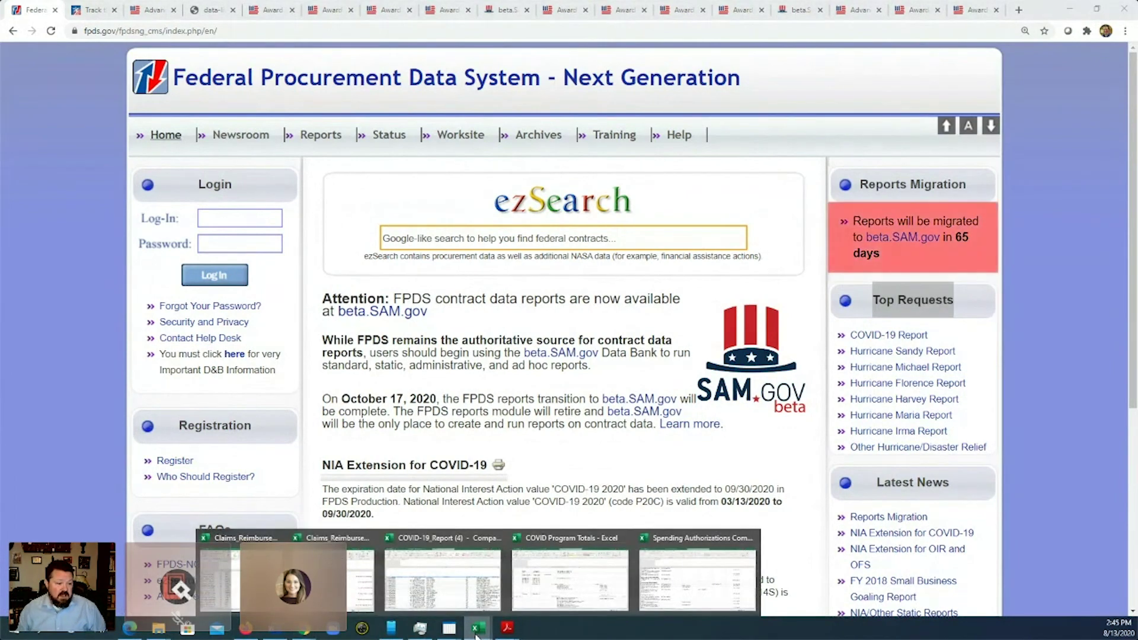
{"action": "mouse_move", "coordinate": [449, 588]}
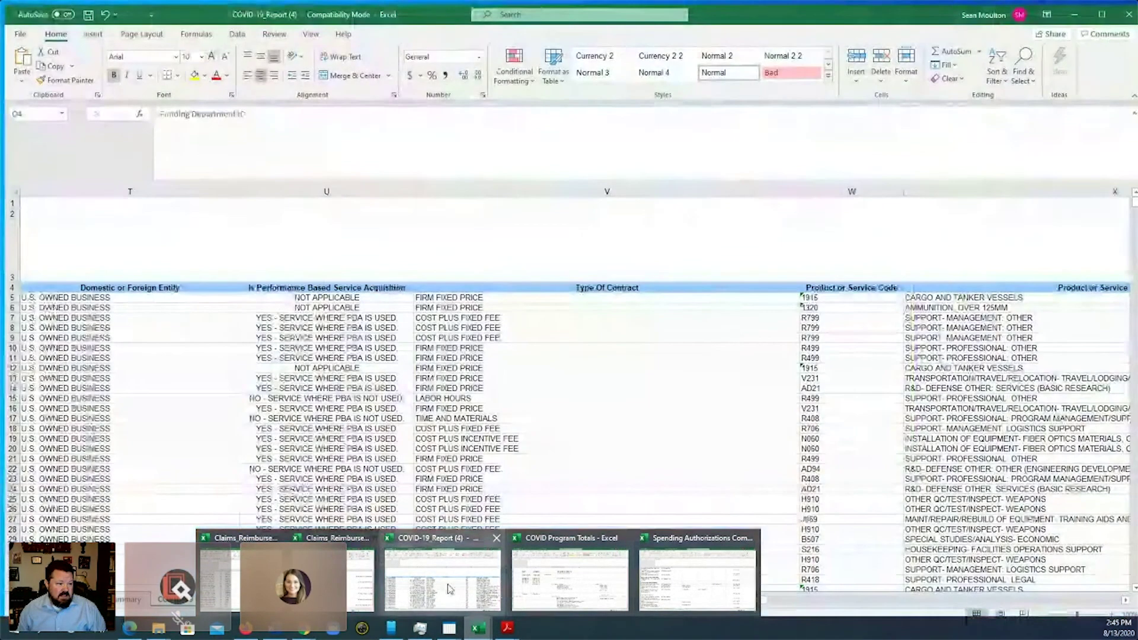
{"action": "left_click", "coordinate": [449, 589]}
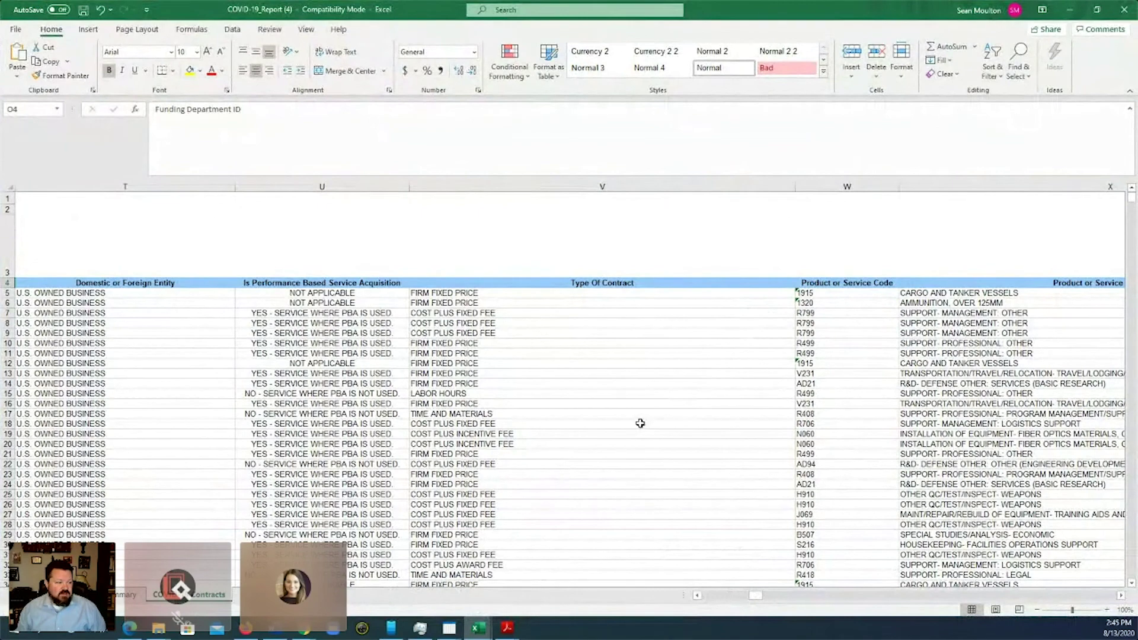
Examine the summary sheet's total dollars by department and its women-owned, Hub Zone and veteran-owned business columns
{"action": "left_click", "coordinate": [142, 596]}
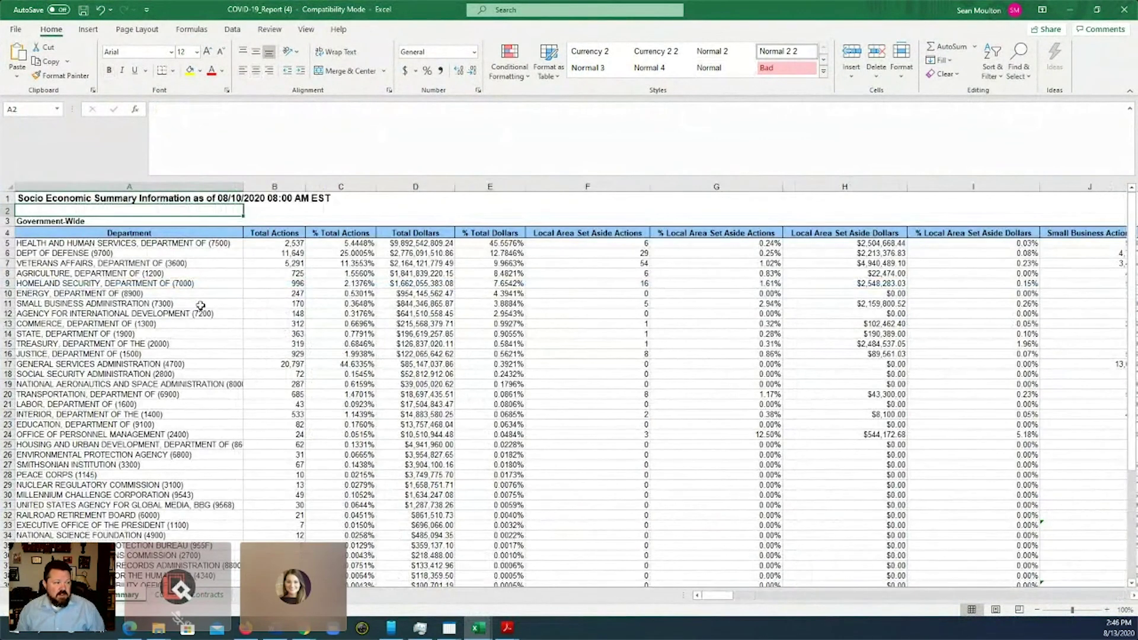
{"action": "scroll", "coordinate": [186, 293], "scroll_direction": "down", "scroll_amount": 1}
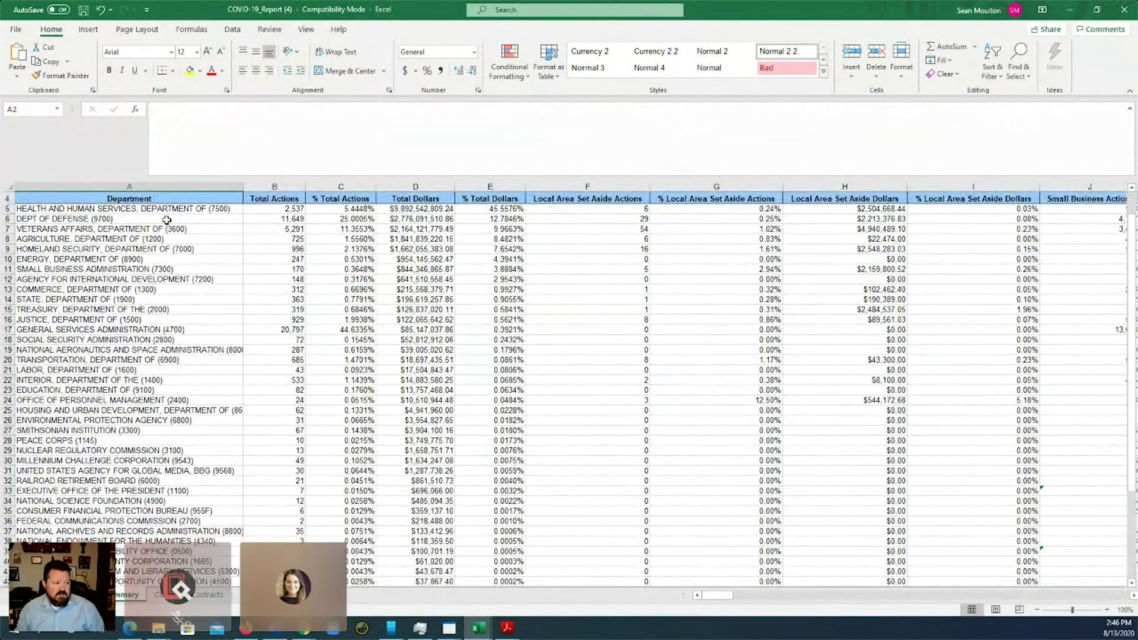
{"action": "scroll", "coordinate": [209, 299], "scroll_direction": "up", "scroll_amount": 1}
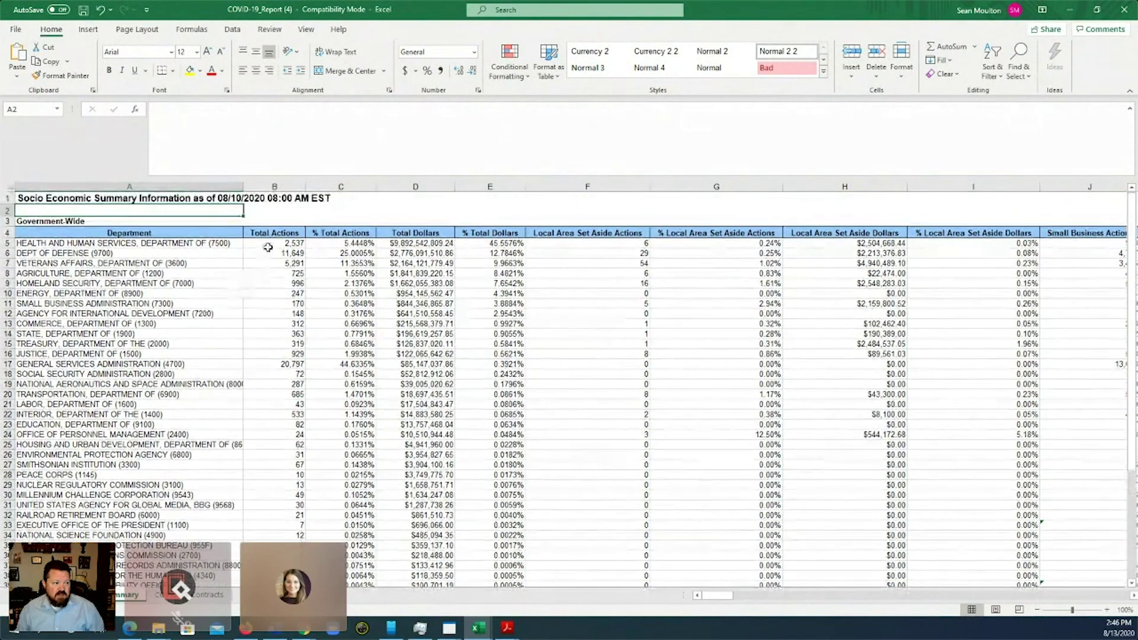
{"action": "left_click", "coordinate": [415, 254]}
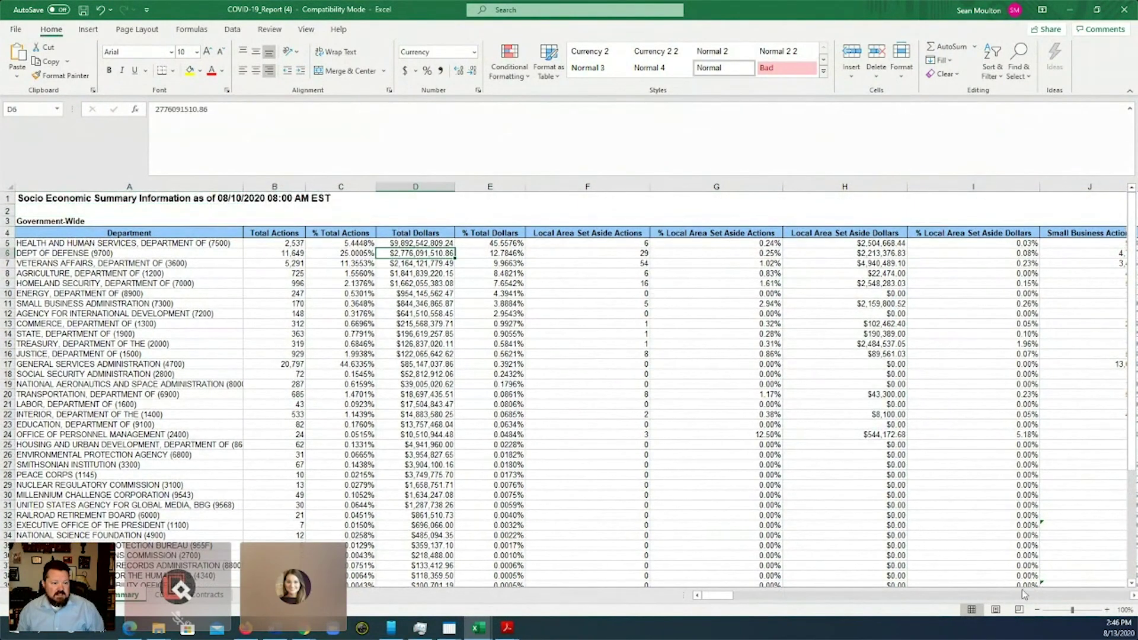
{"action": "left_click_drag", "start_coordinate": [720, 595], "coordinate": [779, 595]}
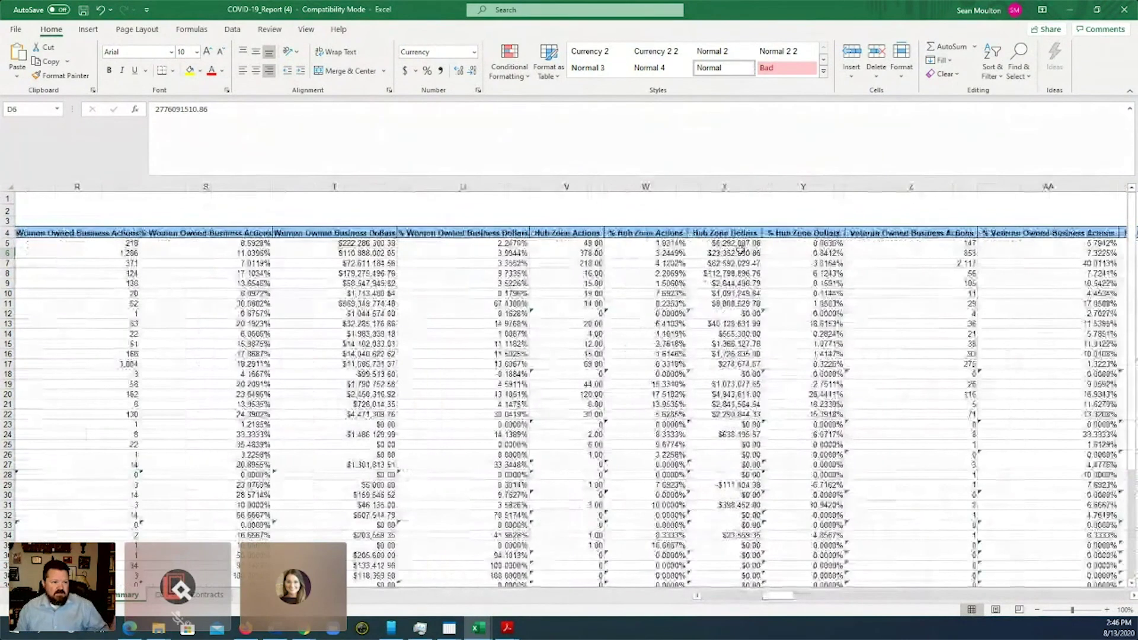
{"action": "left_click", "coordinate": [918, 241]}
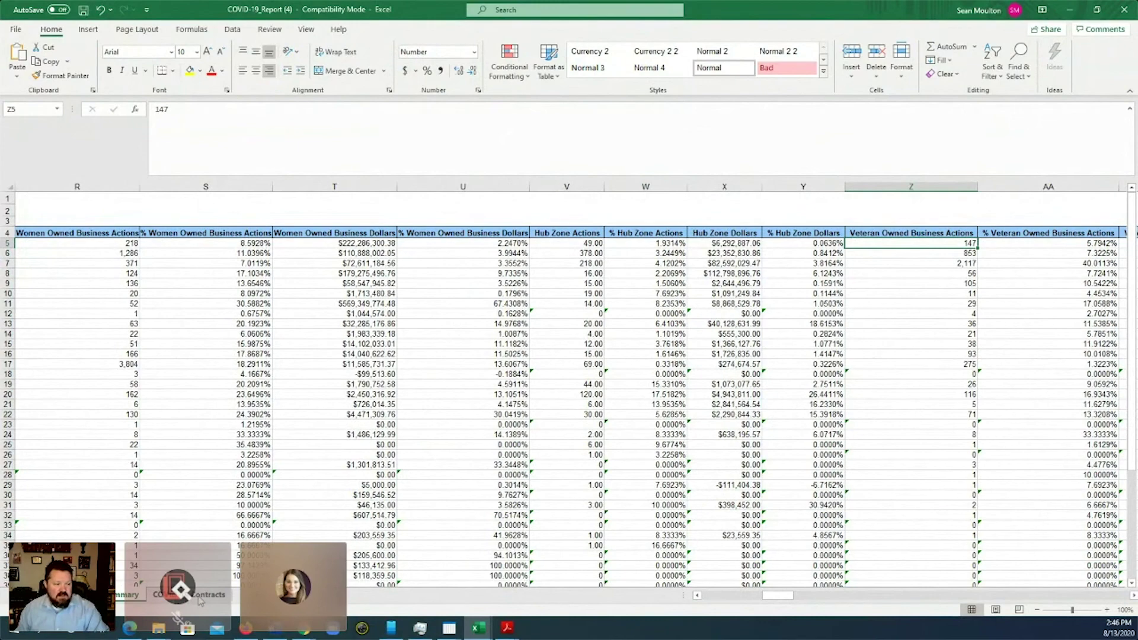
Open the contracts sheet and inspect its first columns, including the contracting agency name of the first record
{"action": "left_click", "coordinate": [202, 596]}
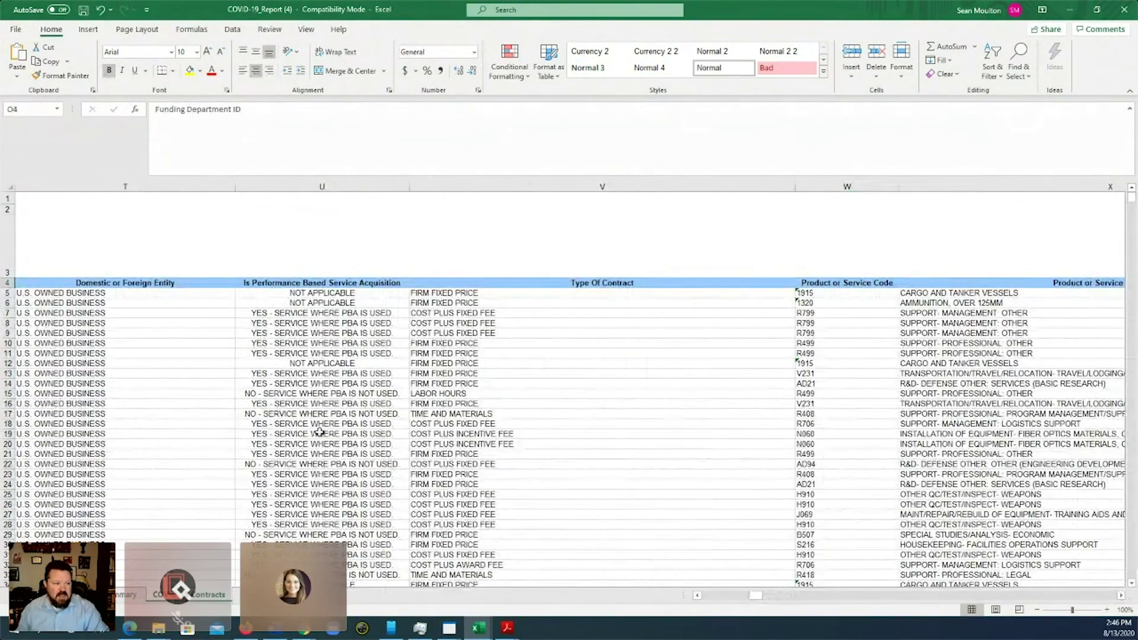
{"action": "left_click_drag", "start_coordinate": [758, 596], "coordinate": [655, 597]}
{"action": "scroll", "coordinate": [287, 382], "scroll_direction": "down", "scroll_amount": 1}
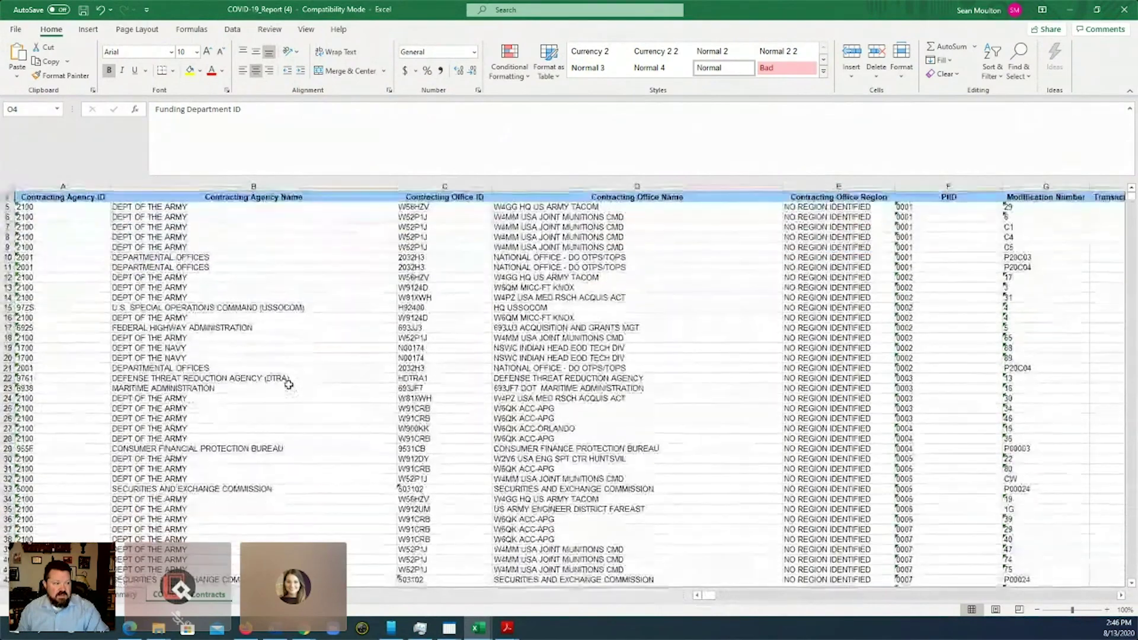
{"action": "left_click", "coordinate": [253, 207]}
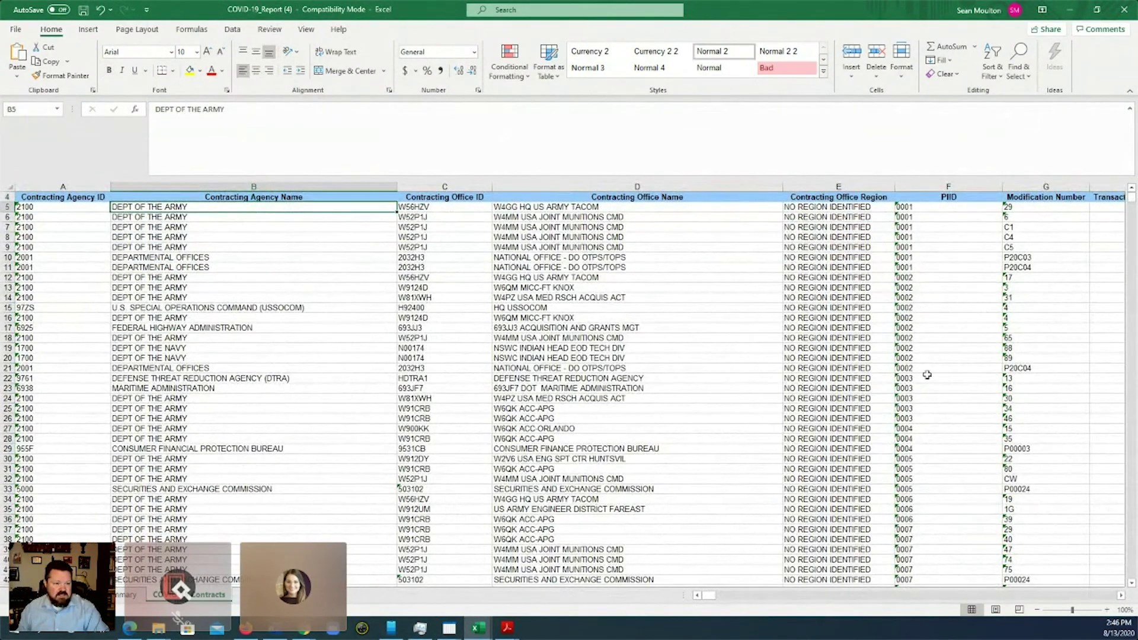
Inspect the Description of Requirement column, including the entries in rows 14 and 8
{"action": "scroll", "coordinate": [945, 578], "scroll_direction": "right", "scroll_amount": 10}
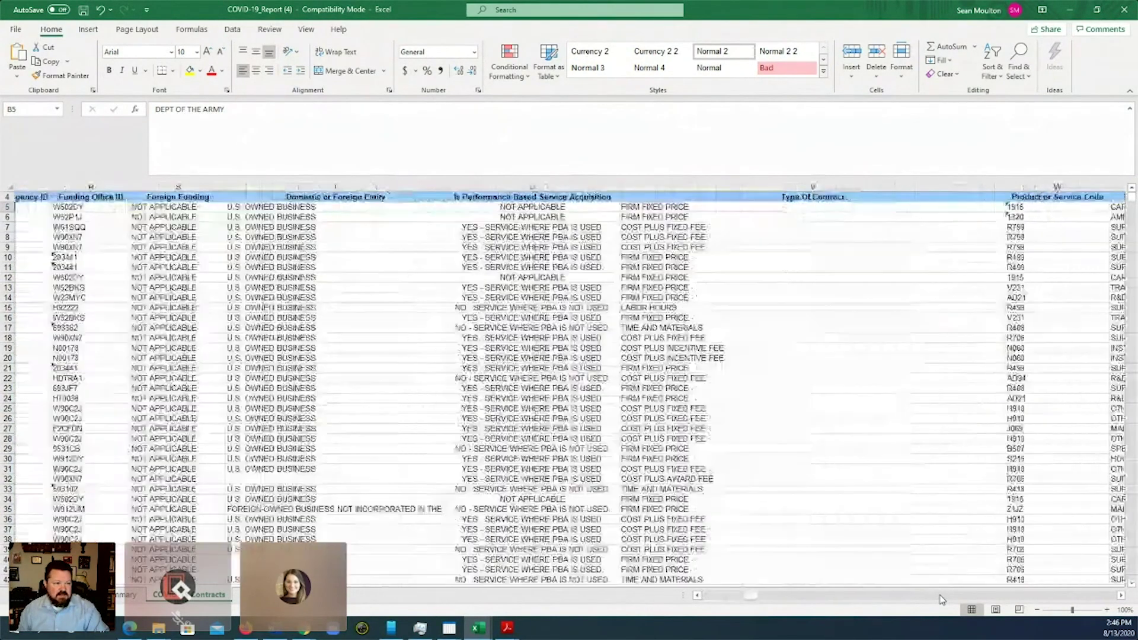
{"action": "scroll", "coordinate": [940, 598], "scroll_direction": "right", "scroll_amount": 4}
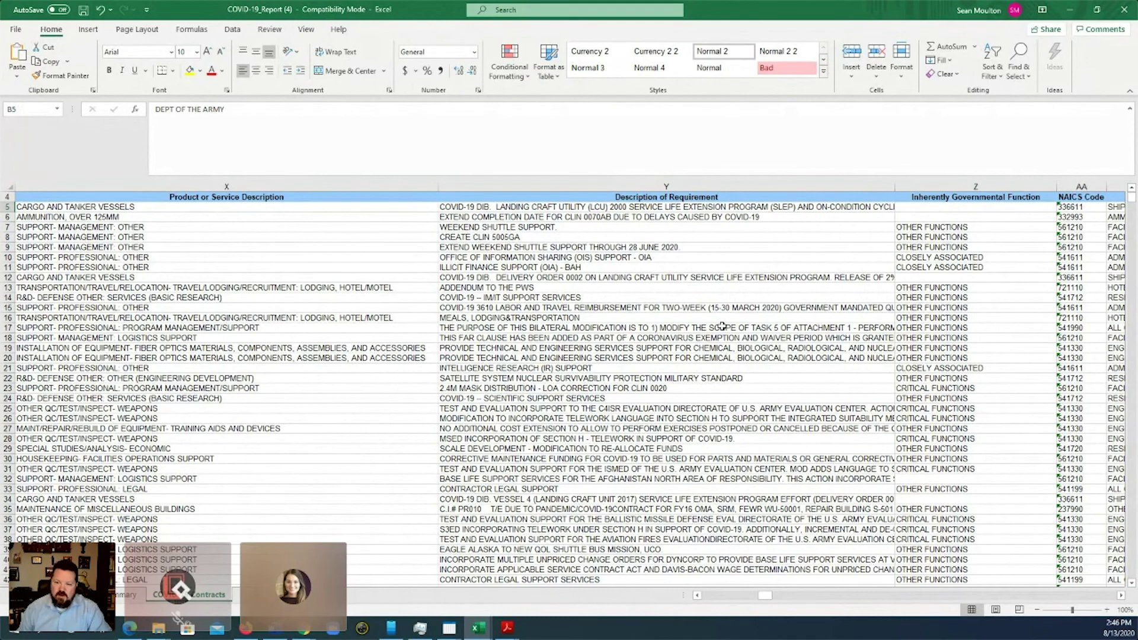
{"action": "left_click", "coordinate": [775, 297]}
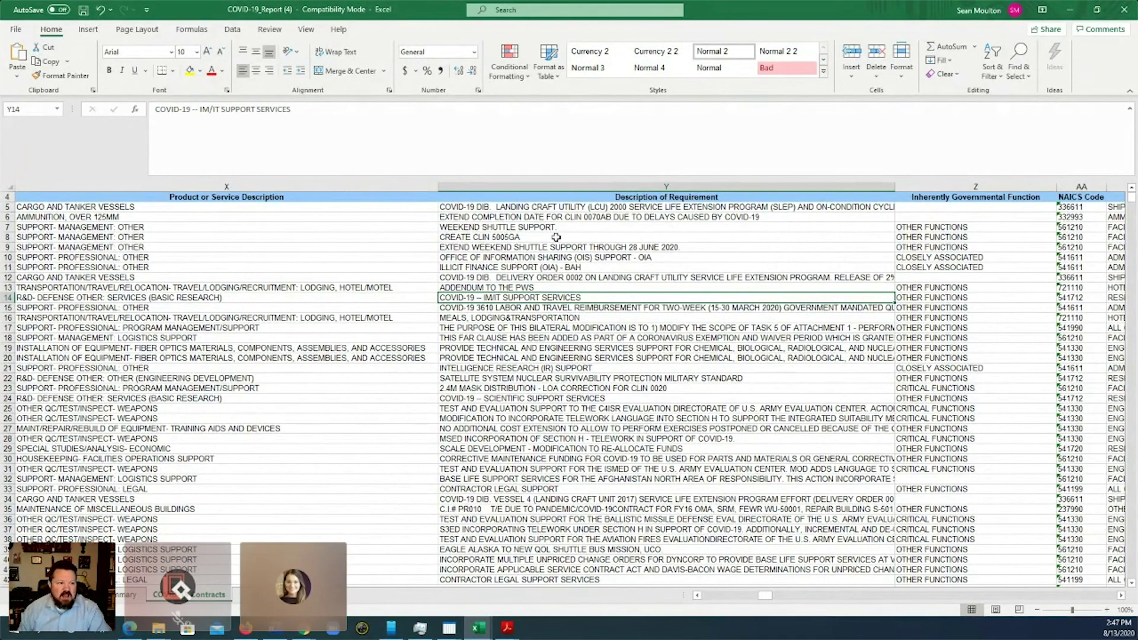
{"action": "left_click", "coordinate": [619, 248]}
{"action": "left_click", "coordinate": [610, 236]}
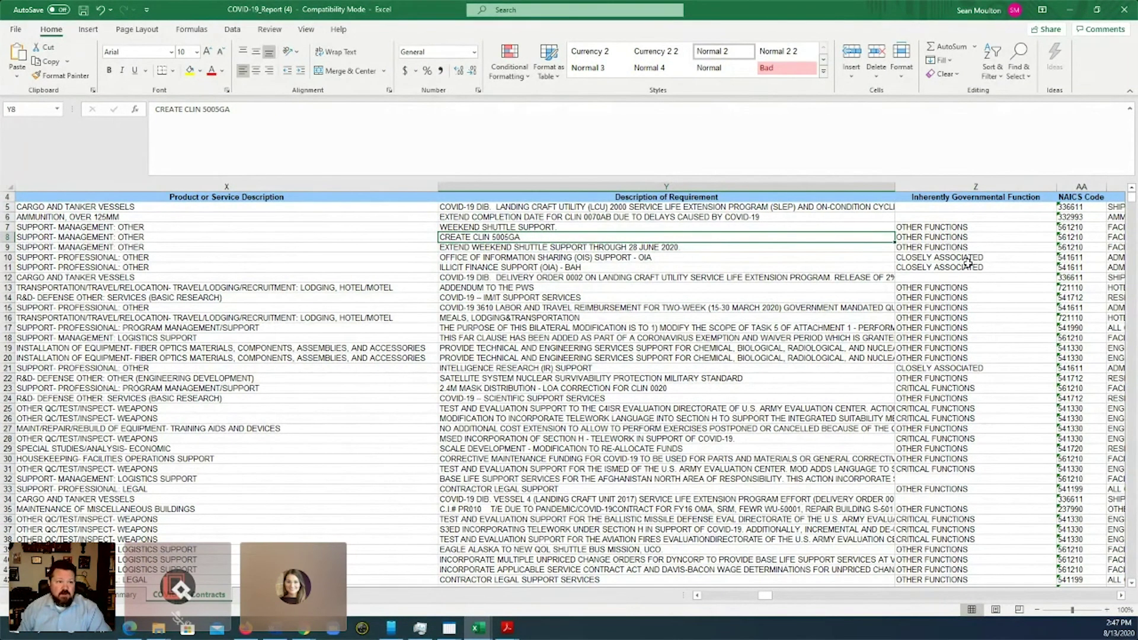
Minimize Excel, switch to the Pandemic Response Accountability Committee site in the browser and examine the Track the Money page's CARES Act funding chart
{"action": "left_click", "coordinate": [1068, 6]}
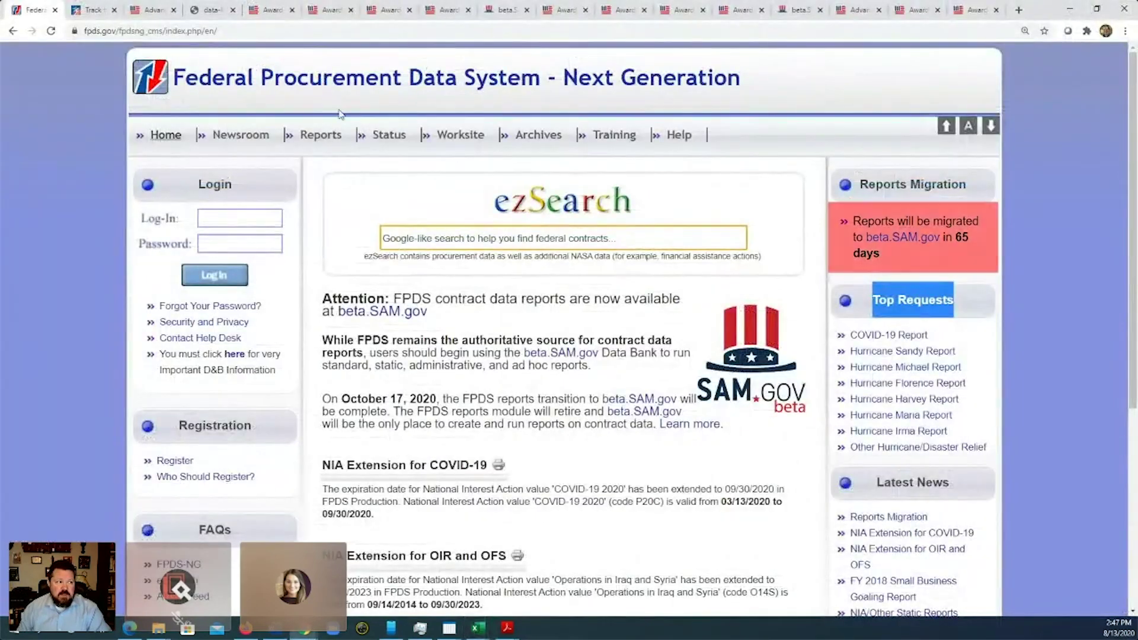
{"action": "left_click", "coordinate": [89, 13]}
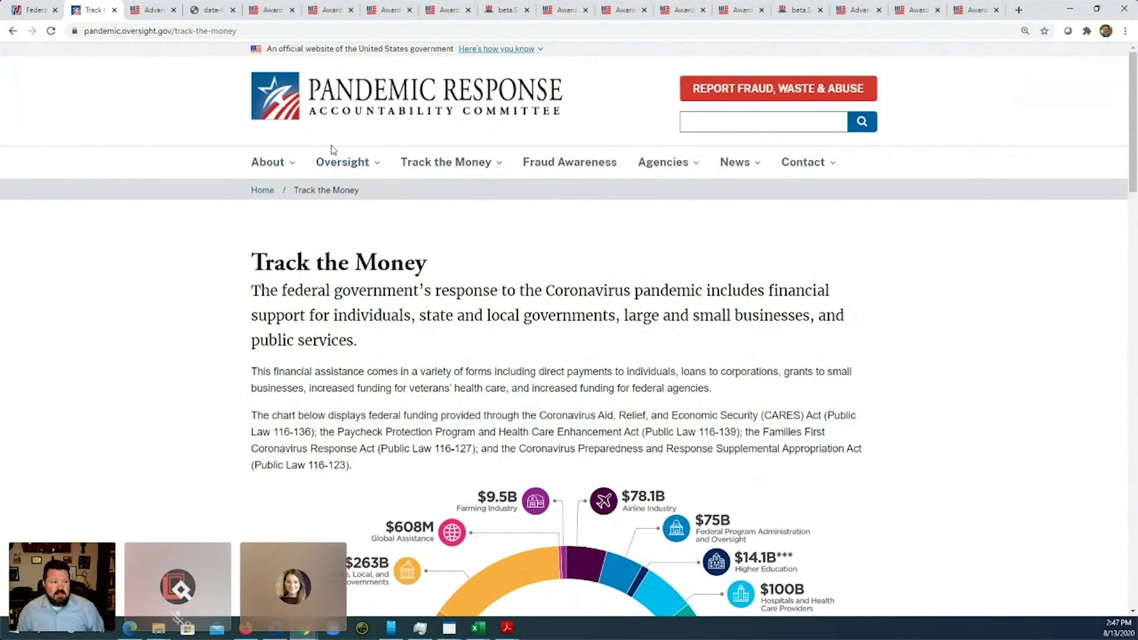
{"action": "left_click", "coordinate": [448, 165]}
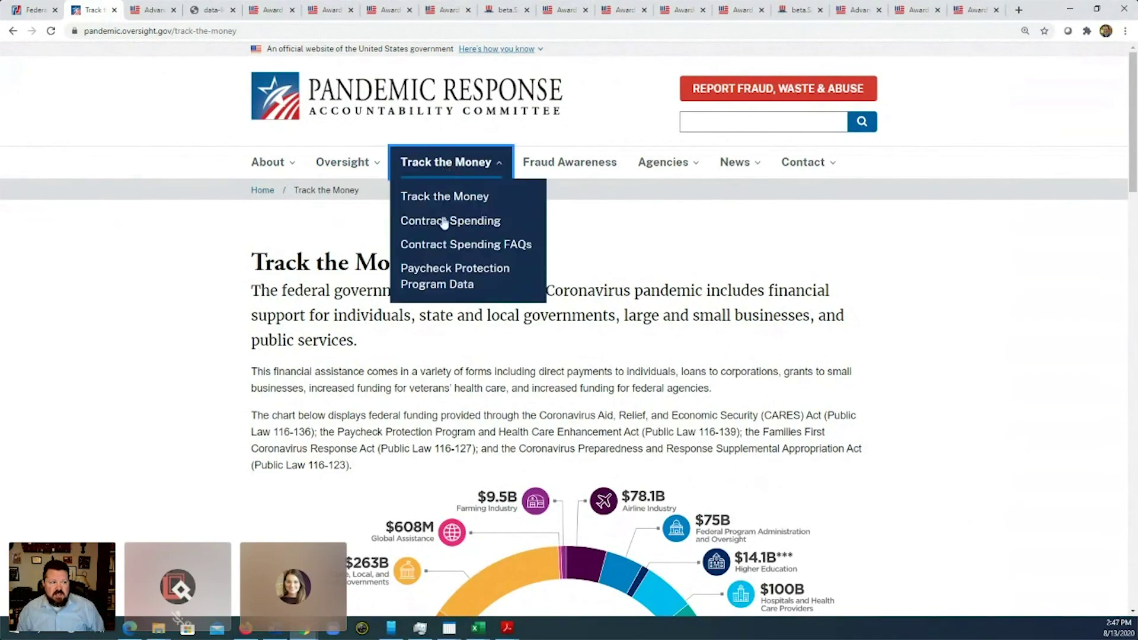
{"action": "left_click", "coordinate": [688, 315]}
{"action": "scroll", "coordinate": [689, 315], "scroll_direction": "down", "scroll_amount": 6}
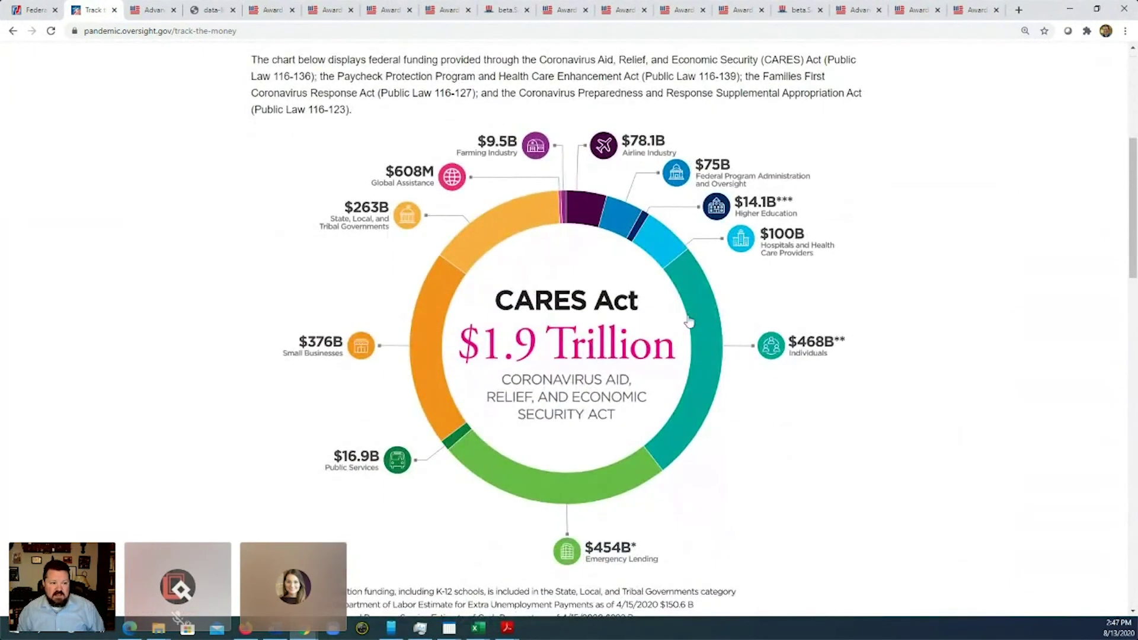
{"action": "scroll", "coordinate": [689, 321], "scroll_direction": "up", "scroll_amount": 3}
{"action": "scroll", "coordinate": [689, 322], "scroll_direction": "down", "scroll_amount": 6}
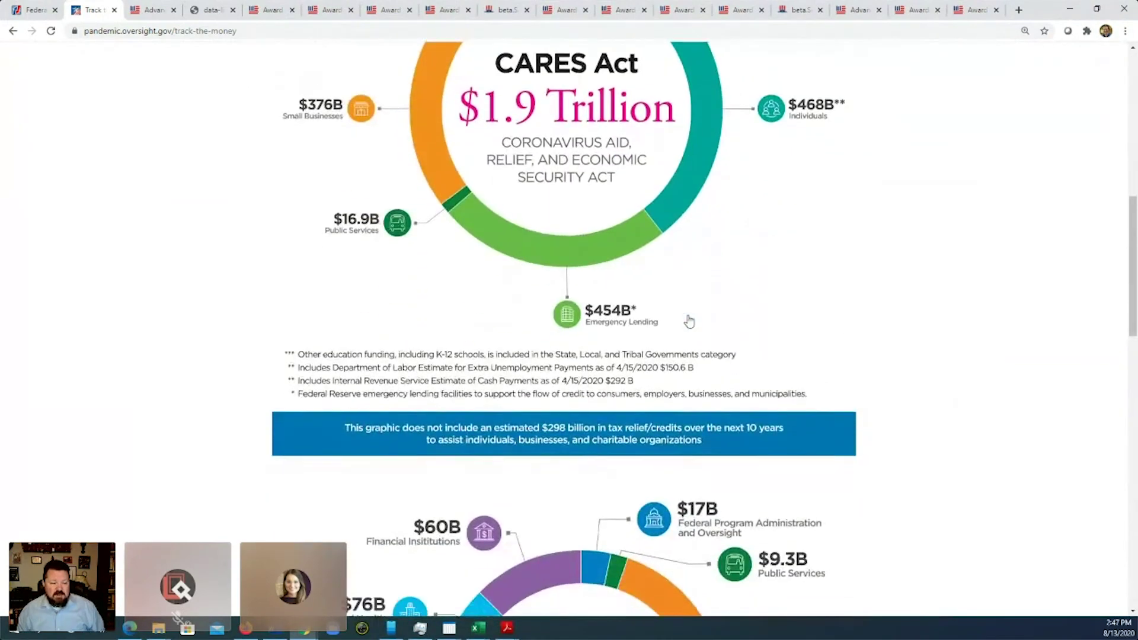
{"action": "scroll", "coordinate": [689, 322], "scroll_direction": "up", "scroll_amount": 9}
Open the Contract Spending page of the Track the Money section and view its national map
{"action": "left_click", "coordinate": [431, 131]}
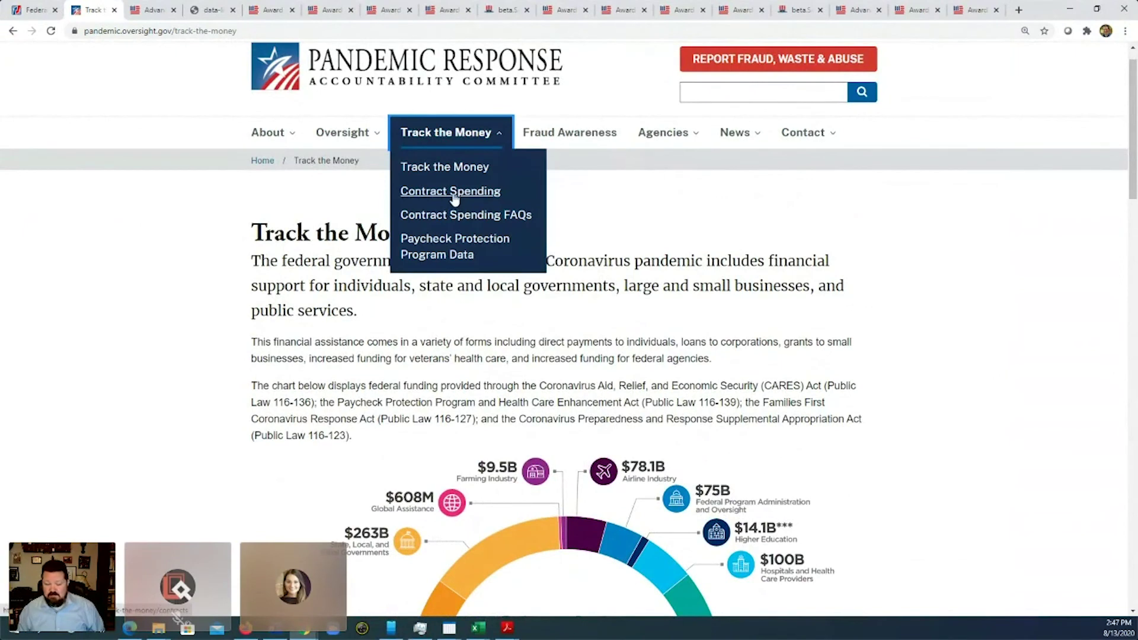
{"action": "left_click", "coordinate": [453, 195]}
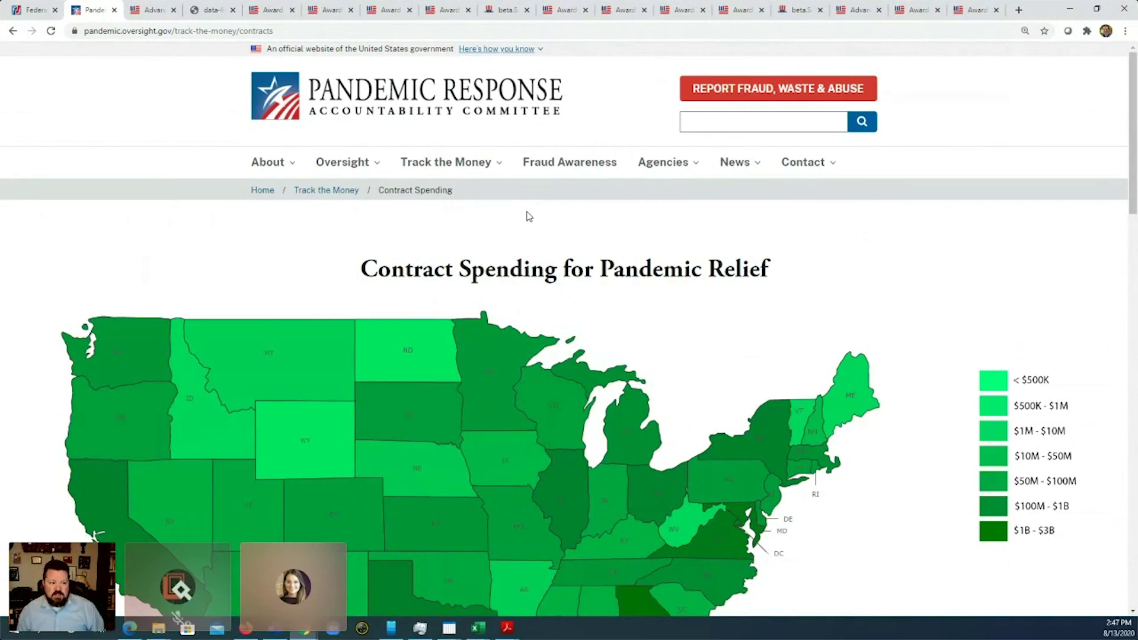
{"action": "scroll", "coordinate": [530, 217], "scroll_direction": "down", "scroll_amount": 2}
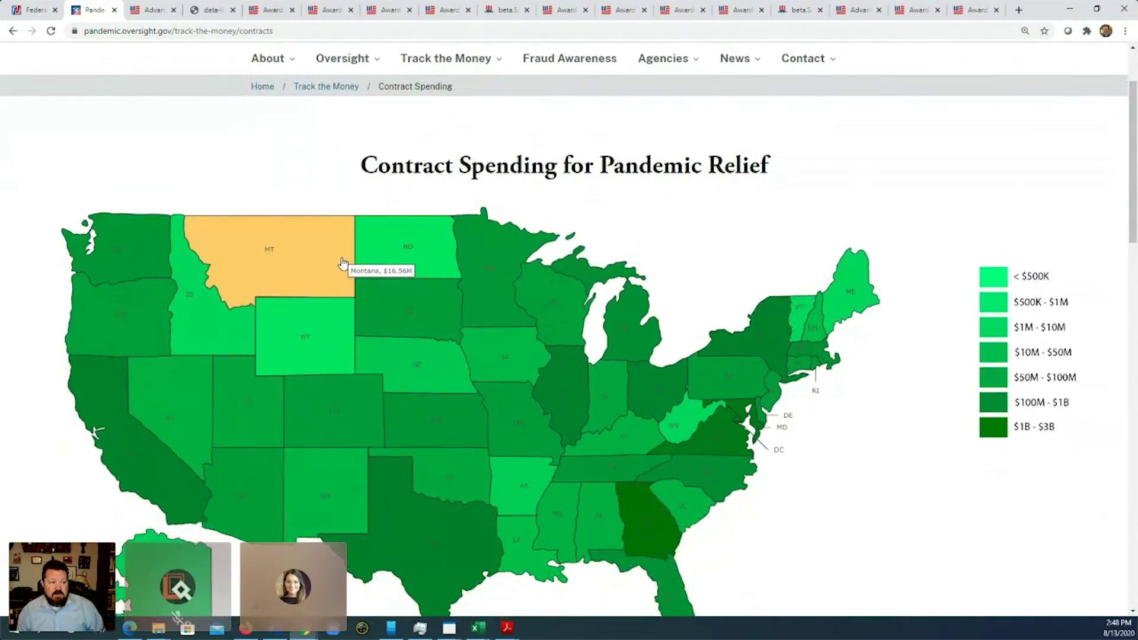
View Minnesota's county-level contract spending map, return to the national map and reload the page
{"action": "left_click", "coordinate": [497, 309]}
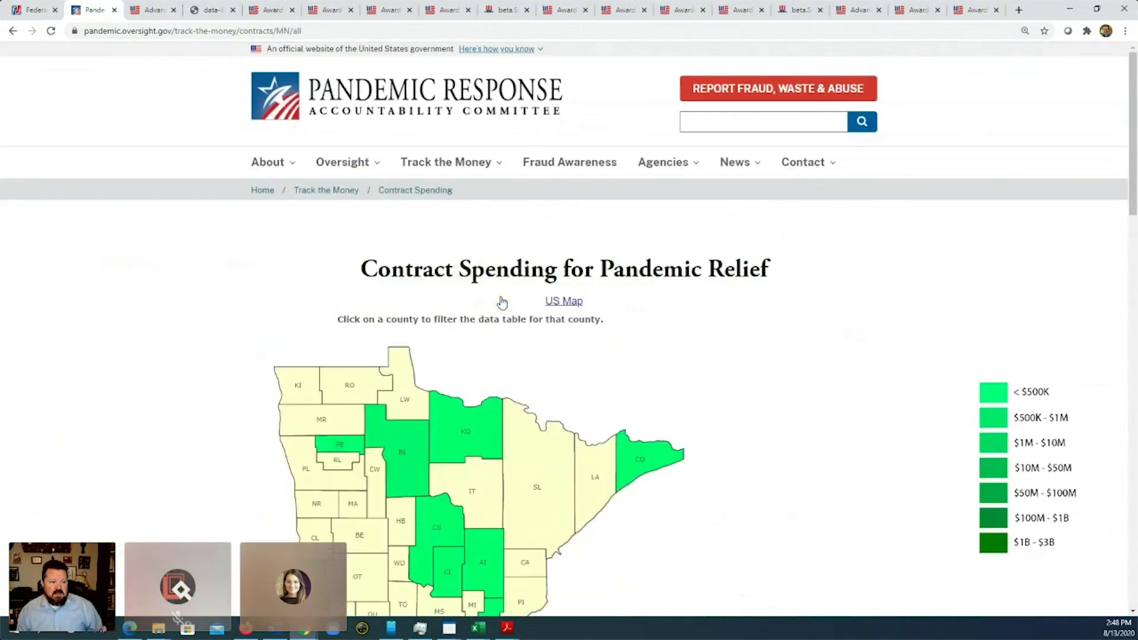
{"action": "scroll", "coordinate": [502, 303], "scroll_direction": "down", "scroll_amount": 3}
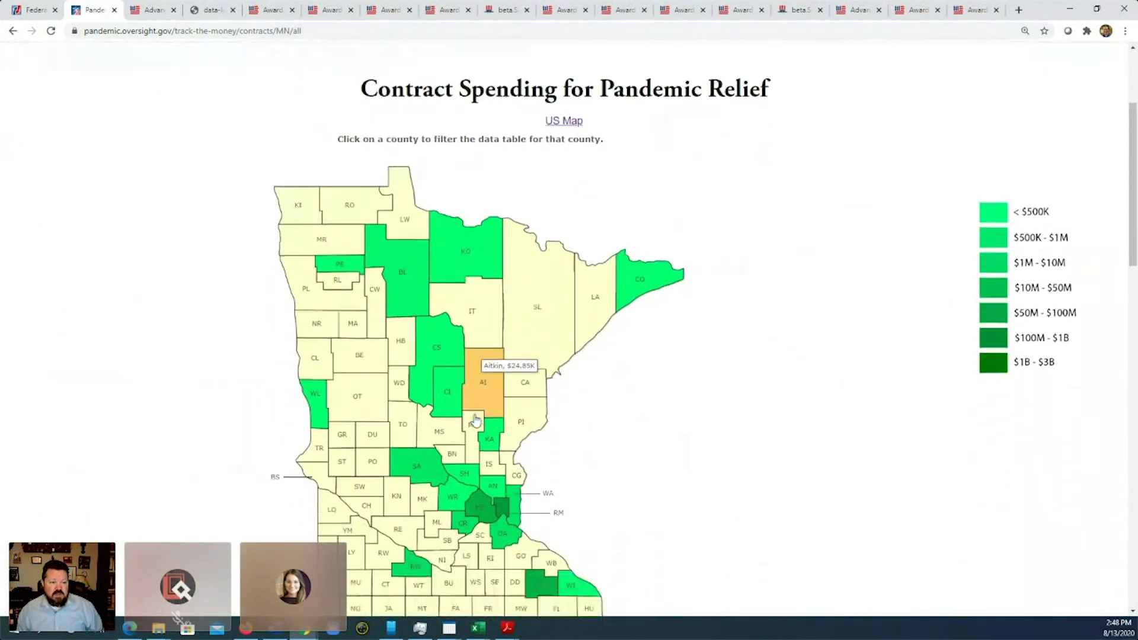
{"action": "scroll", "coordinate": [476, 421], "scroll_direction": "down", "scroll_amount": 1}
{"action": "scroll", "coordinate": [394, 218], "scroll_direction": "up", "scroll_amount": 3}
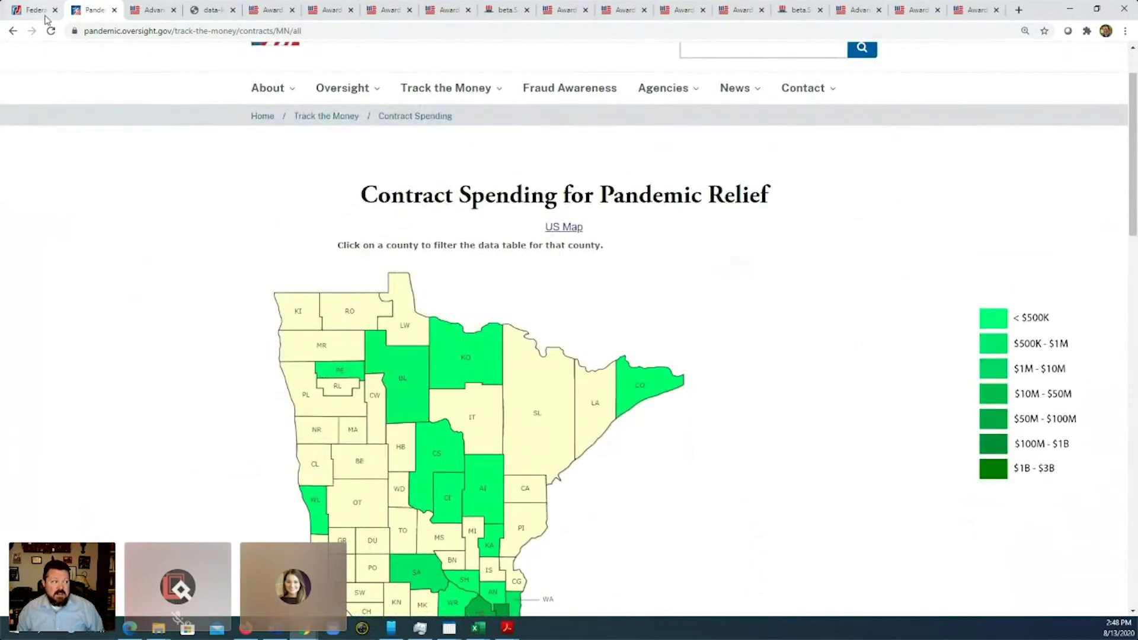
{"action": "left_click", "coordinate": [12, 31]}
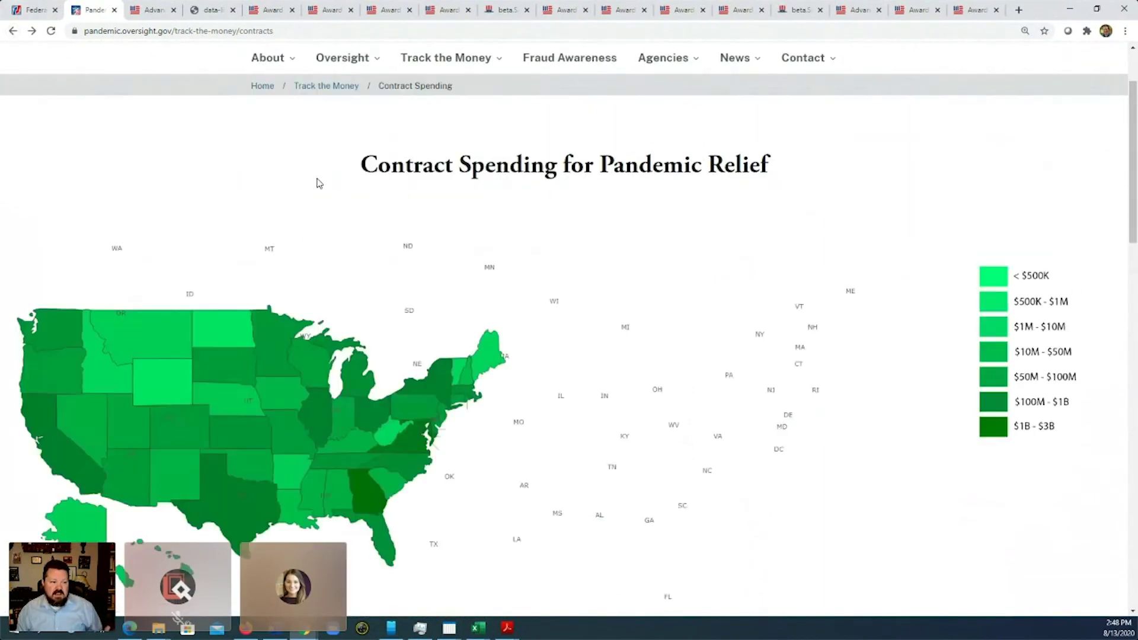
{"action": "left_click", "coordinate": [51, 30]}
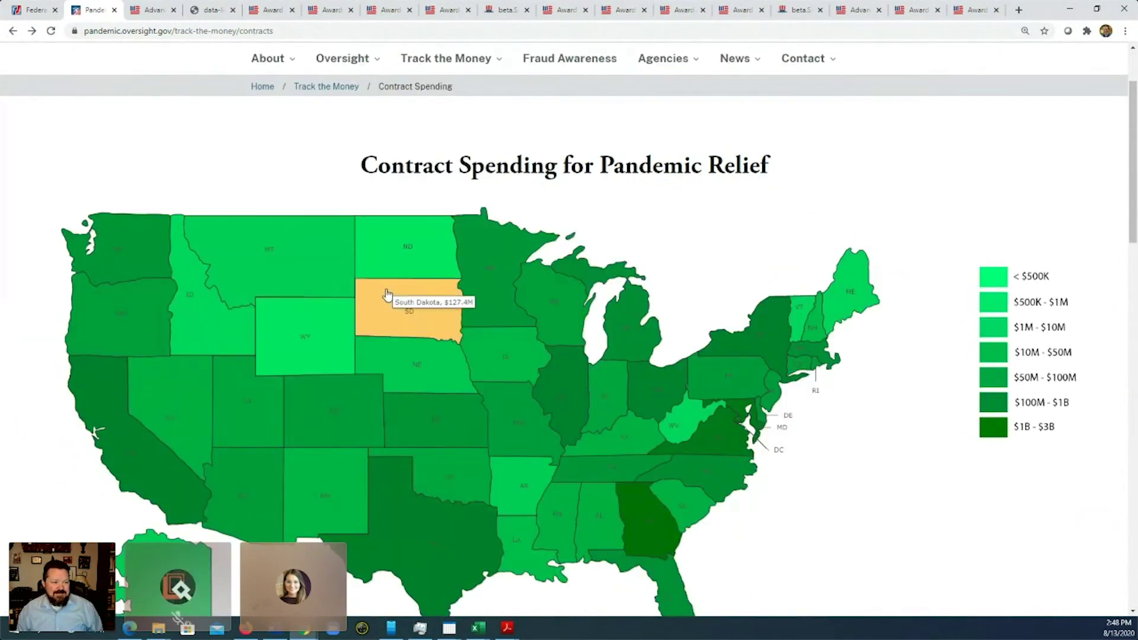
Filter the contract table below the map by Product or Service Code R799 and go to the filtered records
{"action": "scroll", "coordinate": [386, 296], "scroll_direction": "down", "scroll_amount": 2}
{"action": "scroll", "coordinate": [405, 329], "scroll_direction": "down", "scroll_amount": 8}
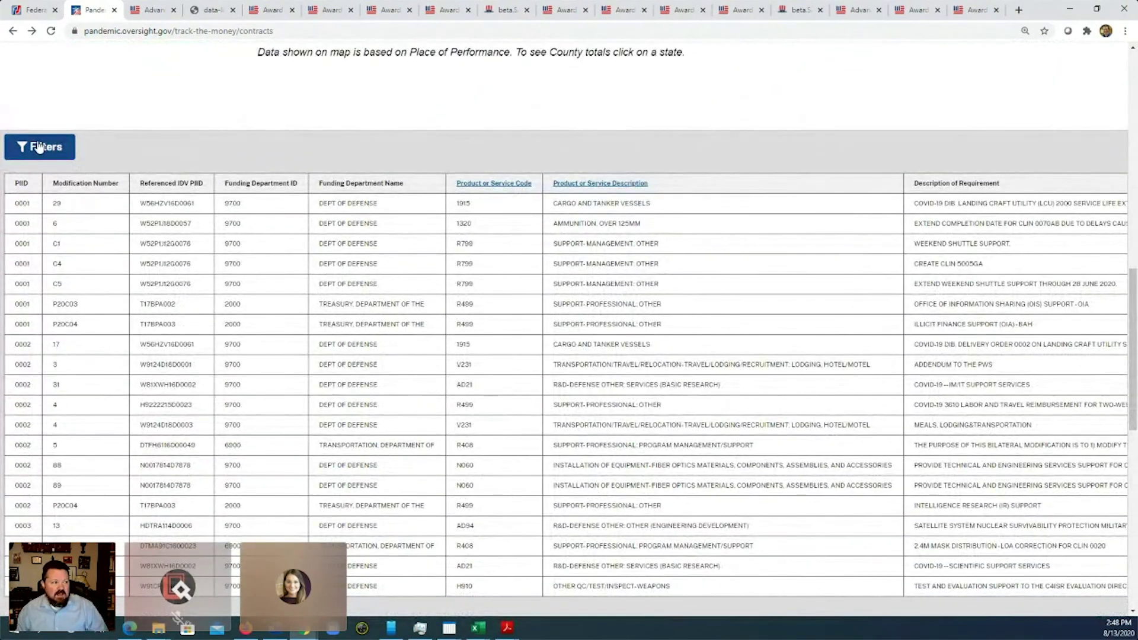
{"action": "left_click", "coordinate": [60, 156]}
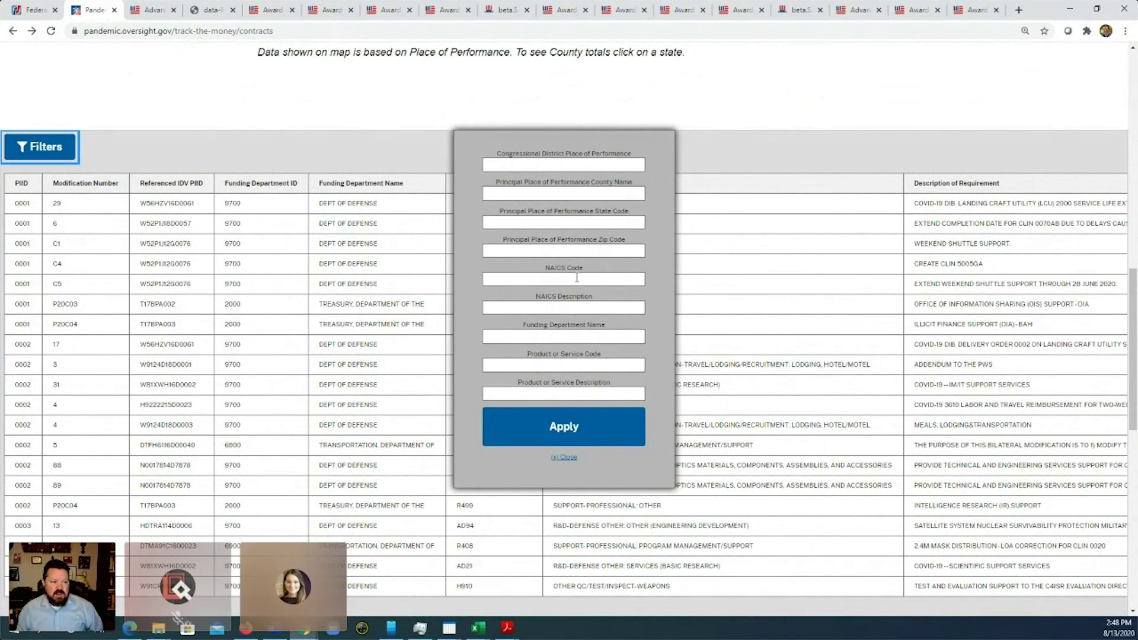
{"action": "left_click", "coordinate": [572, 306]}
{"action": "left_click", "coordinate": [570, 364]}
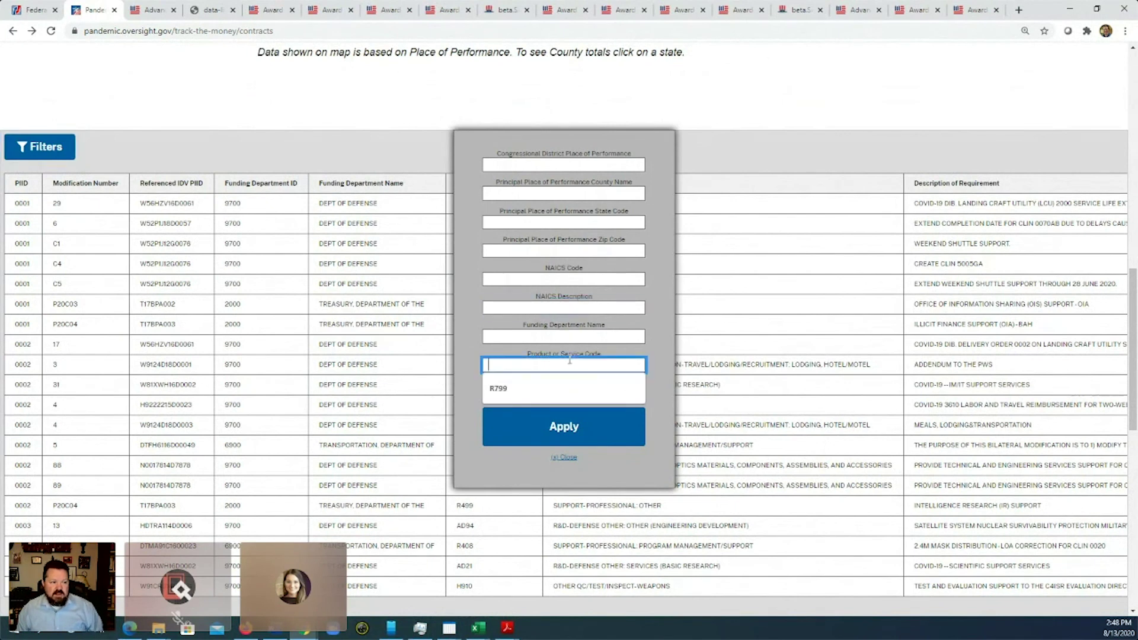
{"action": "left_click", "coordinate": [566, 389]}
{"action": "left_click", "coordinate": [557, 426]}
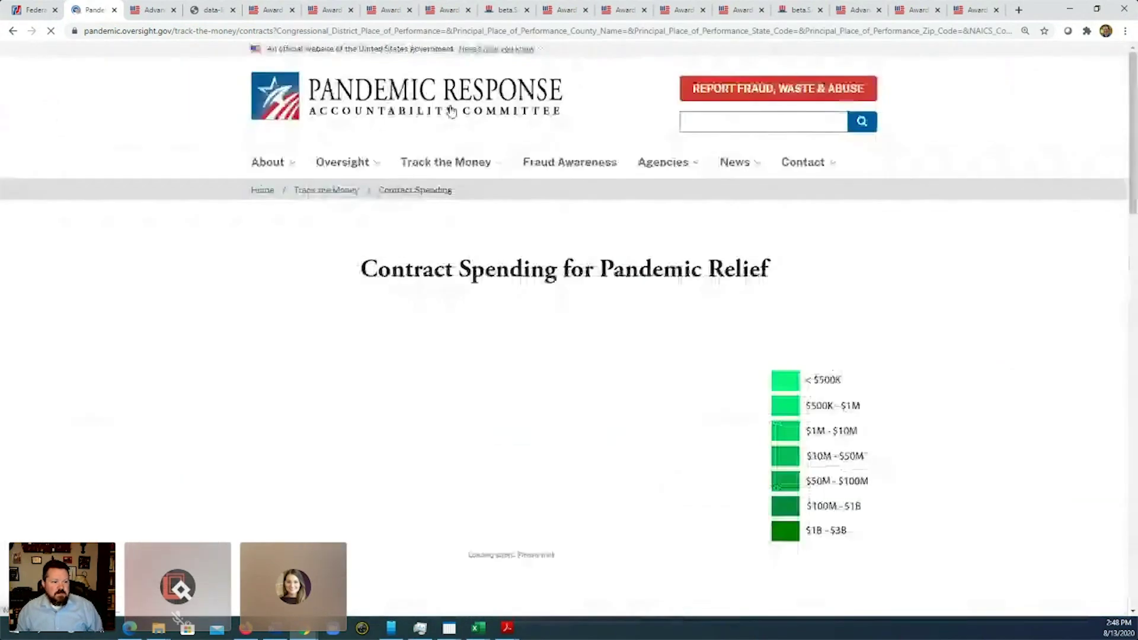
{"action": "scroll", "coordinate": [456, 159], "scroll_direction": "down", "scroll_amount": 10}
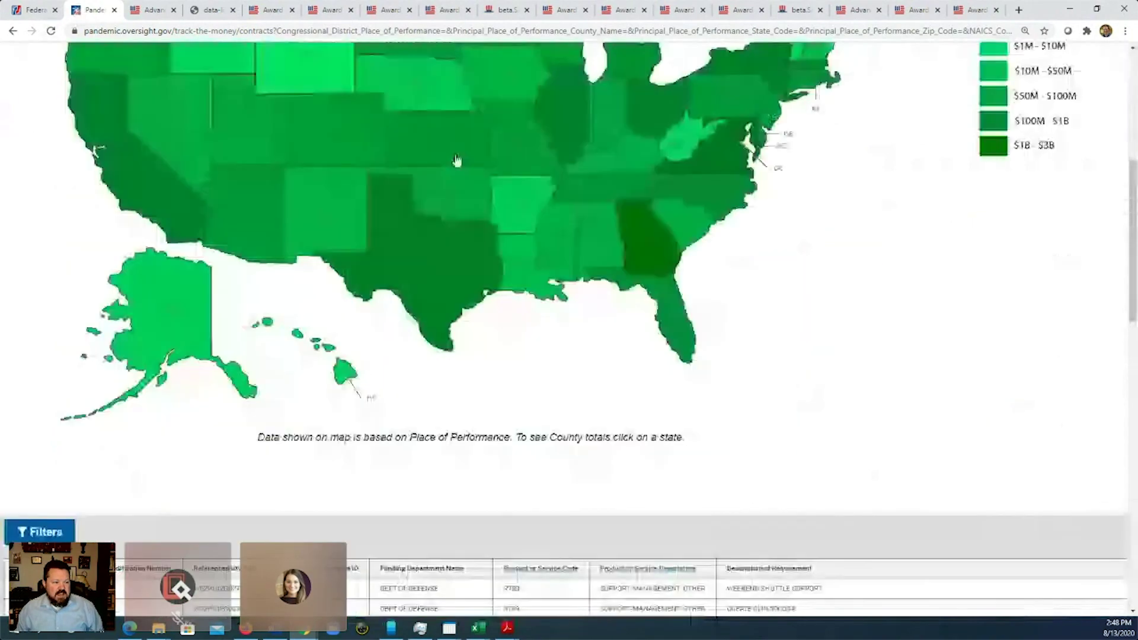
Sort the filtered R799 contract records by Action Obligation, from the largest amount to the smallest
{"action": "scroll", "coordinate": [456, 159], "scroll_direction": "down", "scroll_amount": 3}
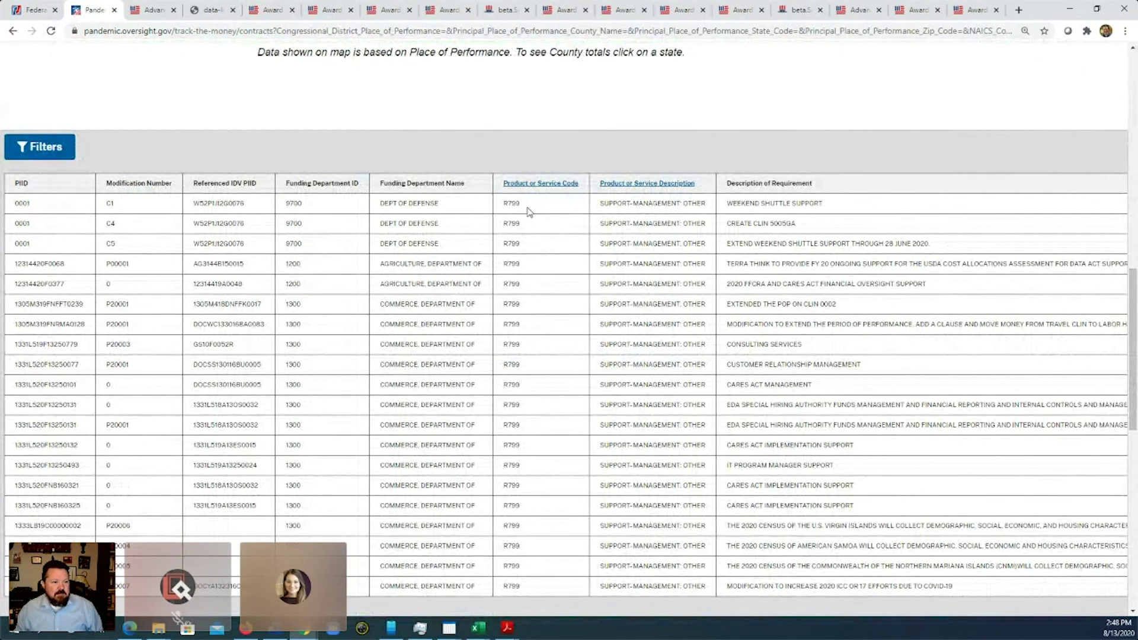
{"action": "scroll", "coordinate": [529, 217], "scroll_direction": "up", "scroll_amount": 1}
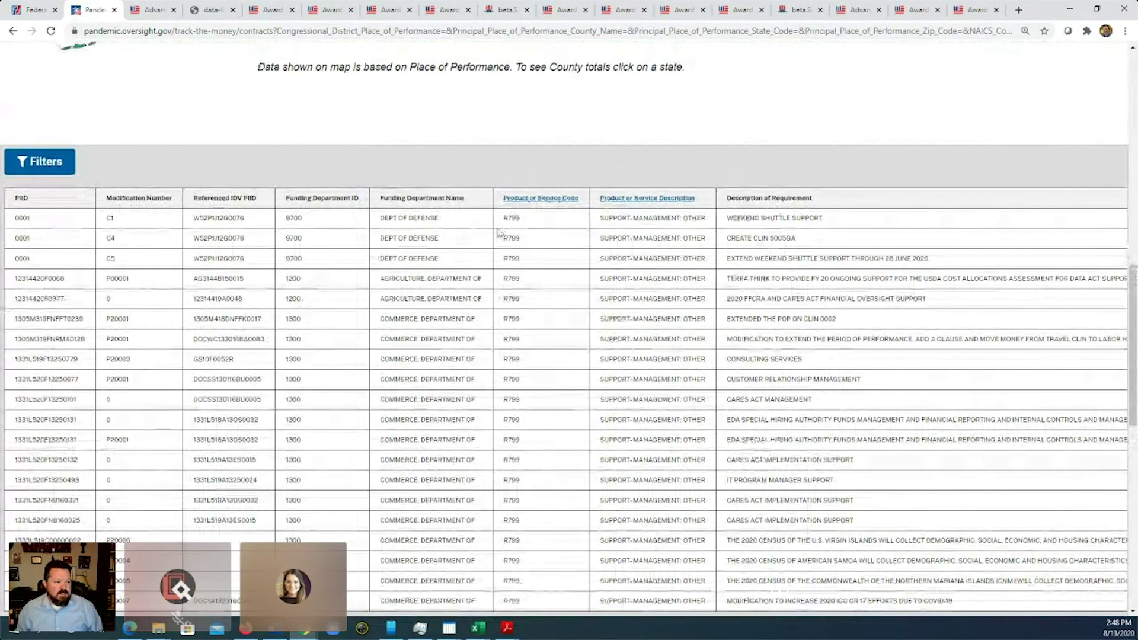
{"action": "scroll", "coordinate": [617, 572], "scroll_direction": "down", "scroll_amount": 3}
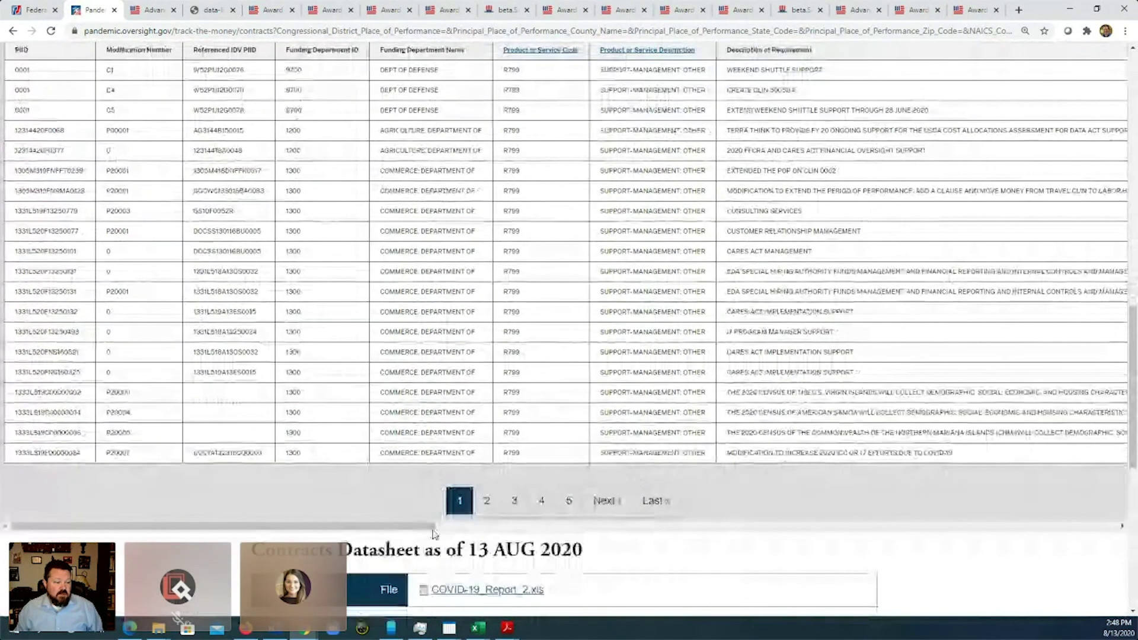
{"action": "left_click_drag", "start_coordinate": [434, 528], "coordinate": [1114, 540]}
{"action": "scroll", "coordinate": [970, 415], "scroll_direction": "up", "scroll_amount": 2}
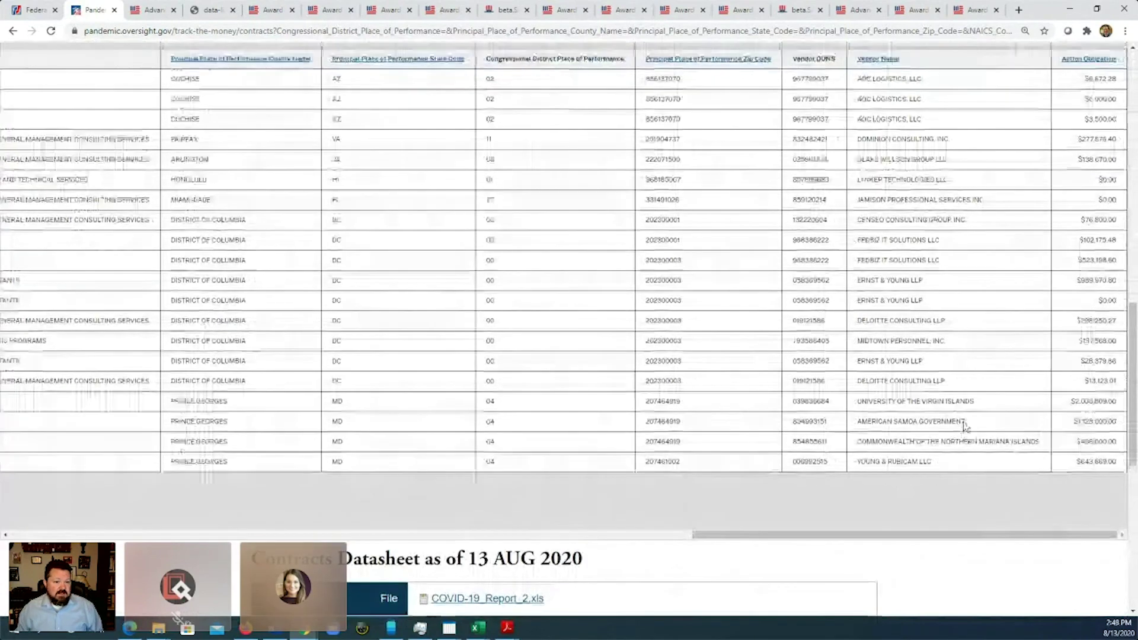
{"action": "left_click", "coordinate": [1079, 169]}
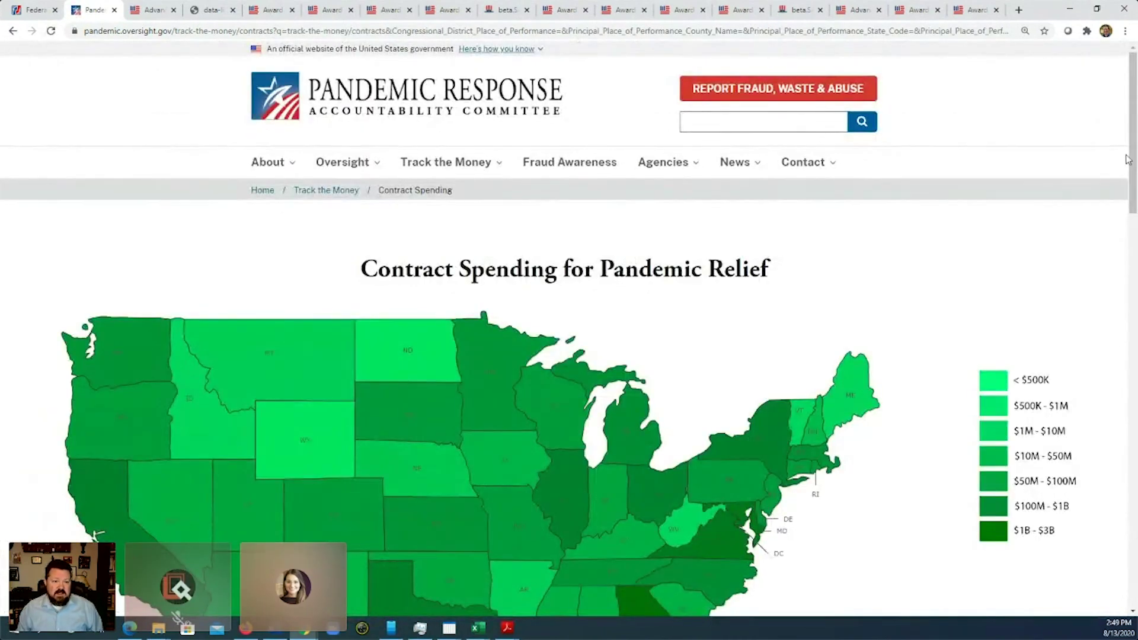
{"action": "scroll", "coordinate": [933, 446], "scroll_direction": "down", "scroll_amount": 15}
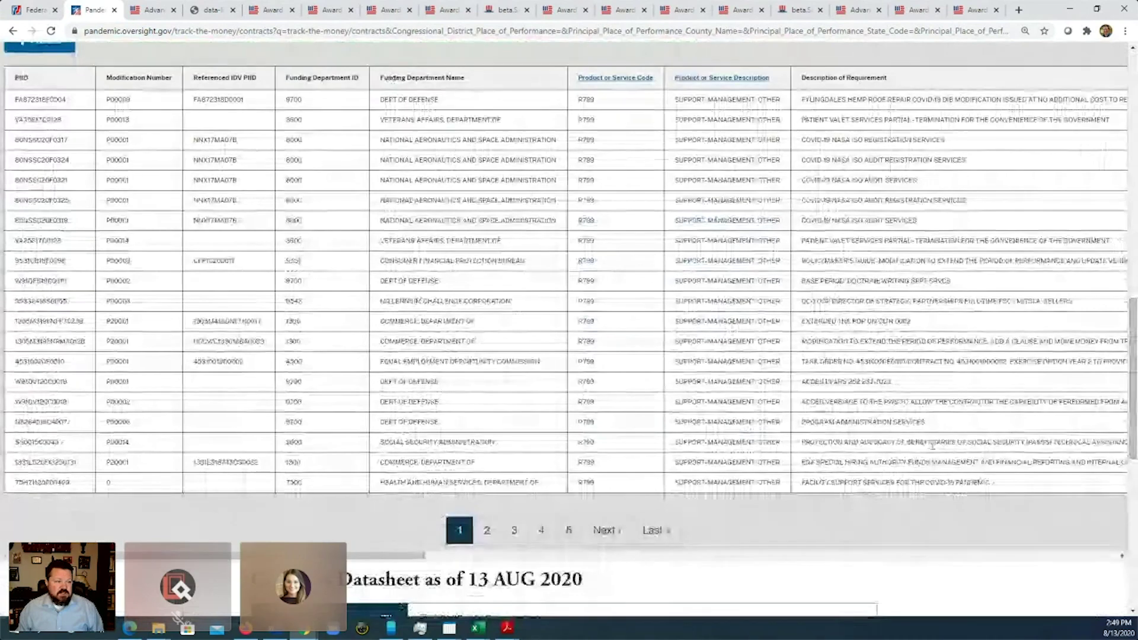
{"action": "left_click_drag", "start_coordinate": [419, 557], "coordinate": [1111, 558]}
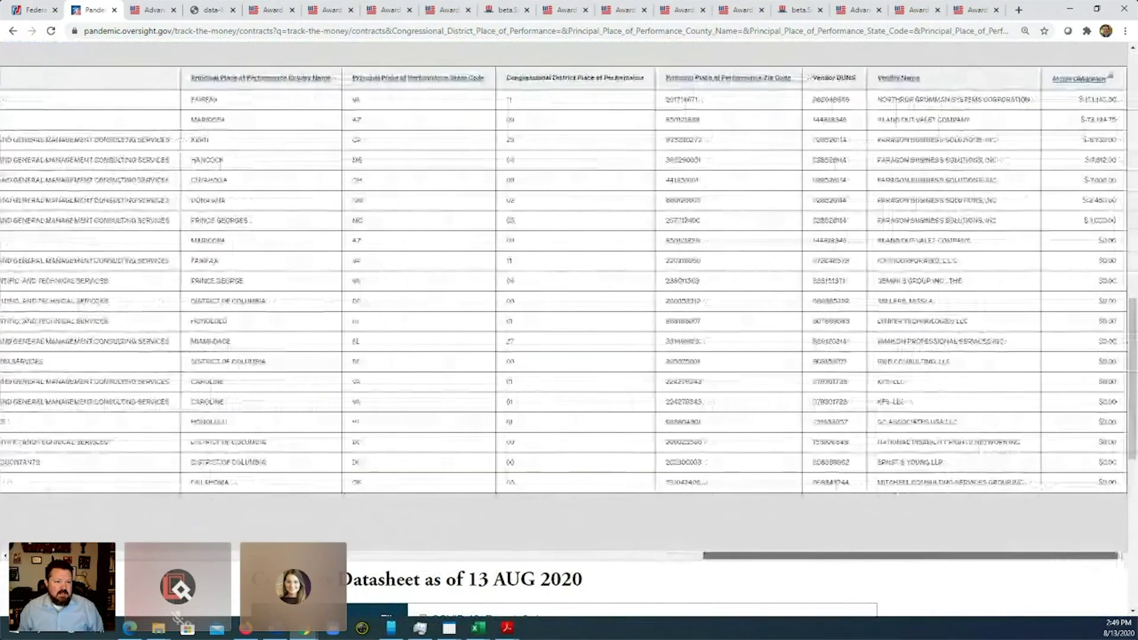
{"action": "left_click", "coordinate": [1112, 82]}
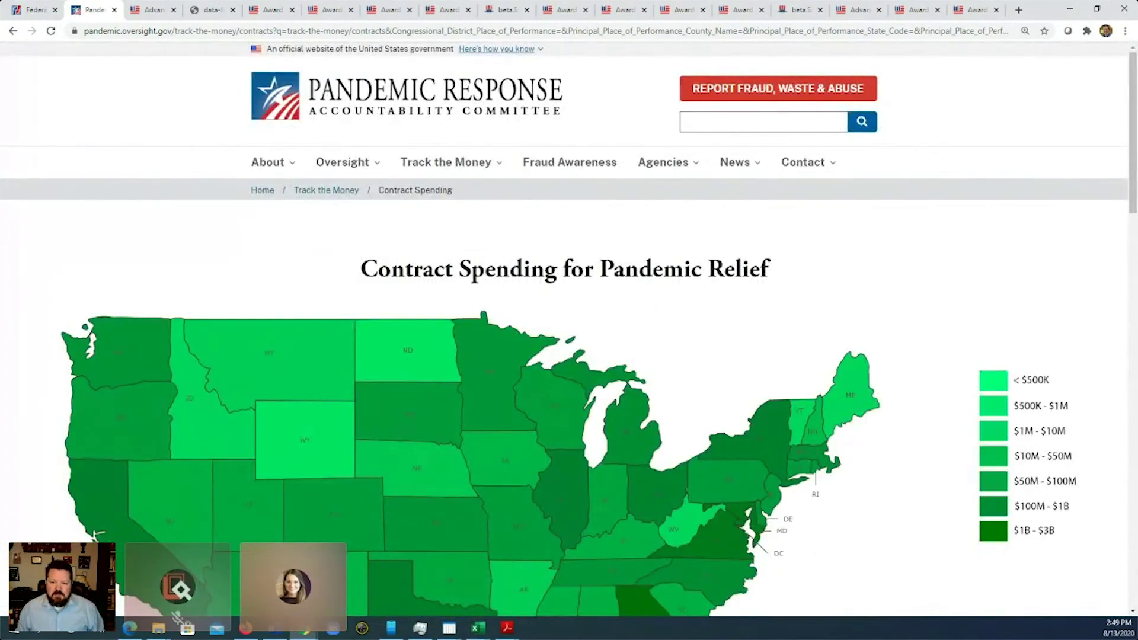
Review the sorted R799 records across their department, requirement description, NAICS and place of performance columns
{"action": "scroll", "coordinate": [987, 426], "scroll_direction": "down", "scroll_amount": 6}
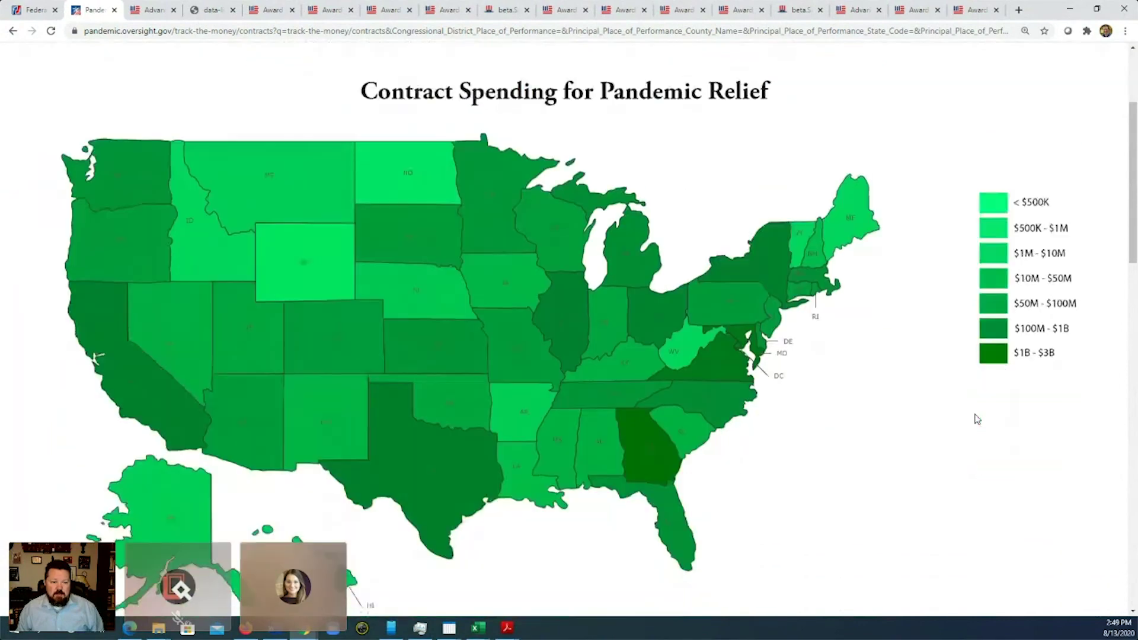
{"action": "scroll", "coordinate": [987, 438], "scroll_direction": "down", "scroll_amount": 5}
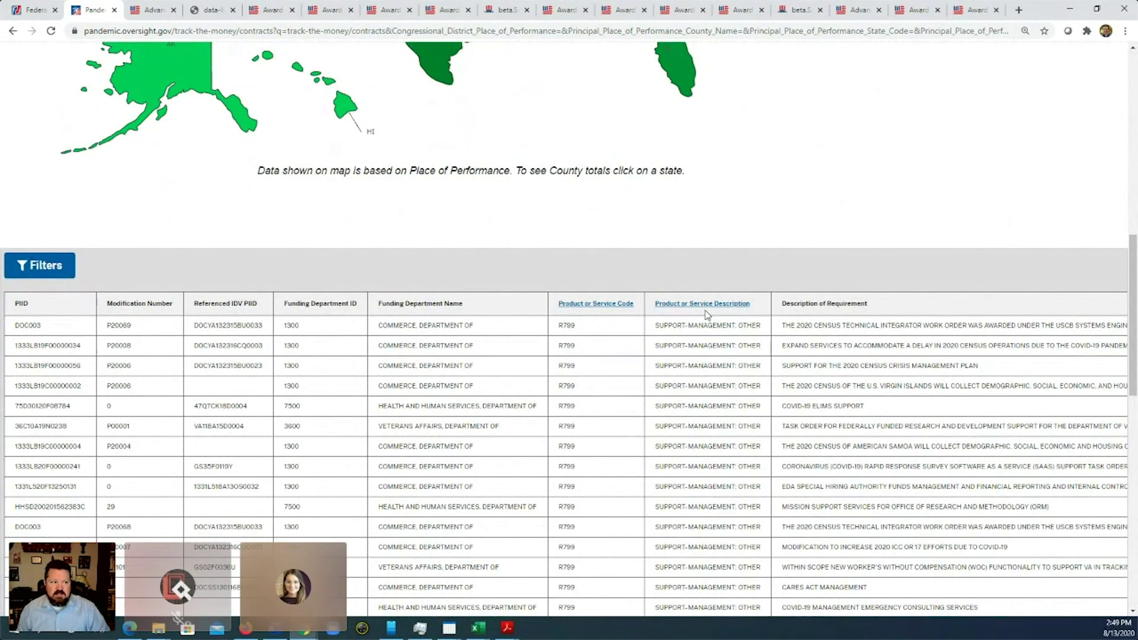
{"action": "scroll", "coordinate": [705, 314], "scroll_direction": "up", "scroll_amount": 2}
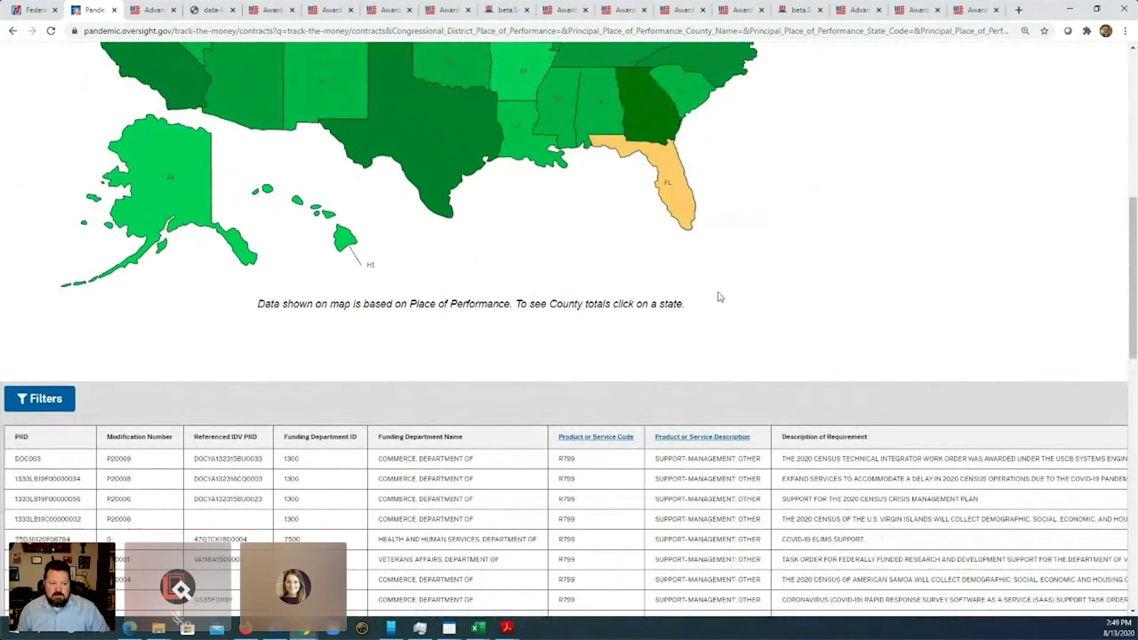
{"action": "scroll", "coordinate": [720, 296], "scroll_direction": "down", "scroll_amount": 5}
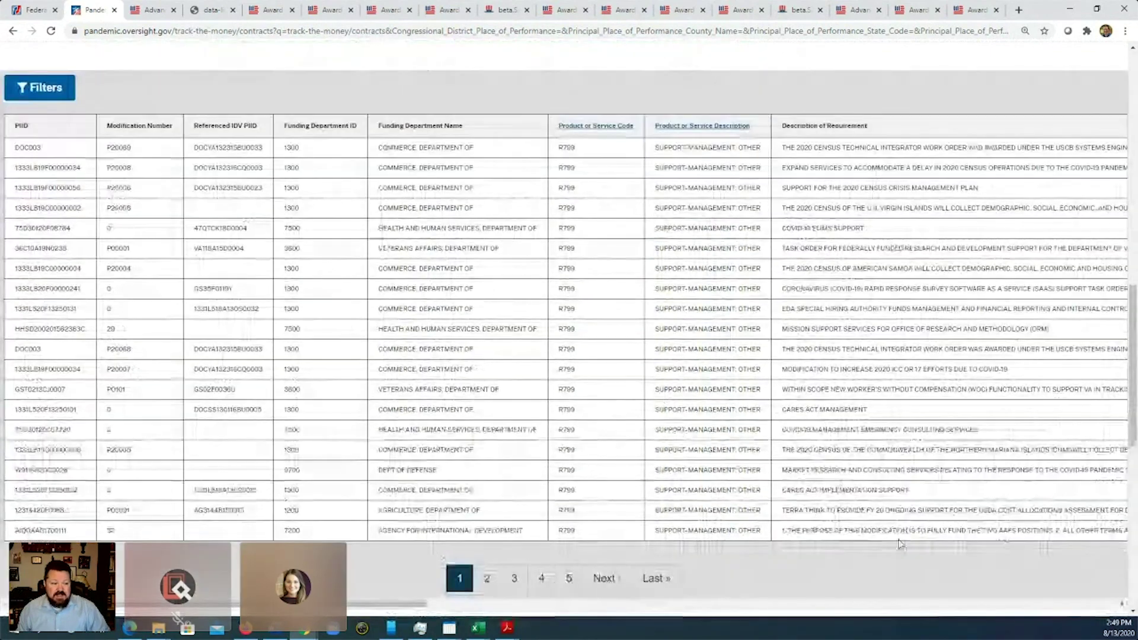
{"action": "left_click_drag", "start_coordinate": [403, 605], "coordinate": [882, 617]}
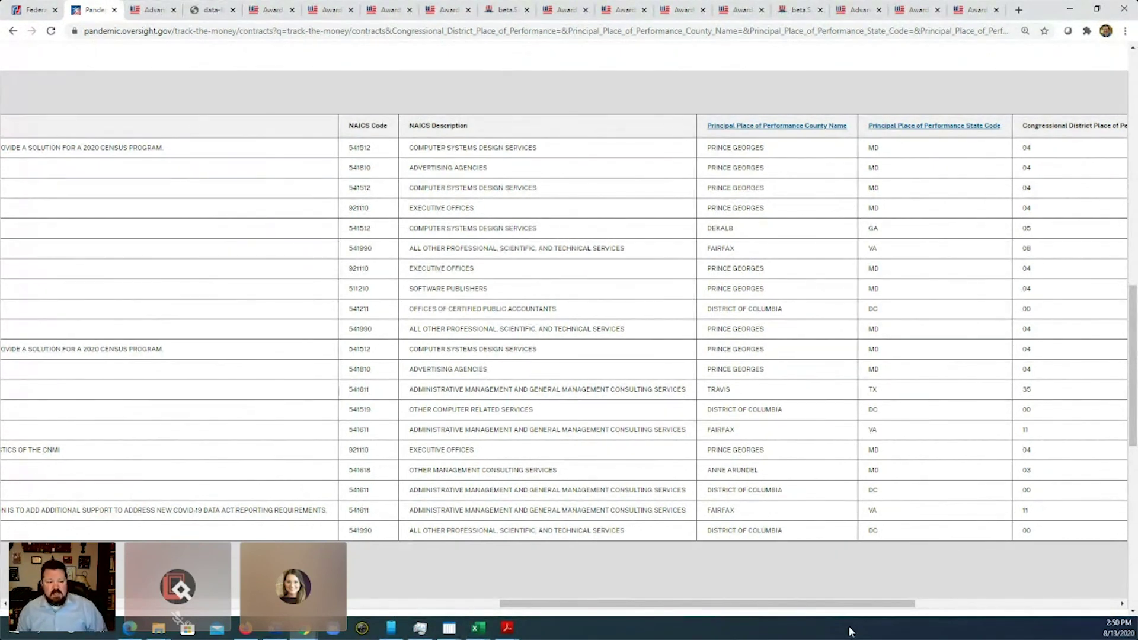
{"action": "left_click_drag", "start_coordinate": [863, 613], "coordinate": [478, 602]}
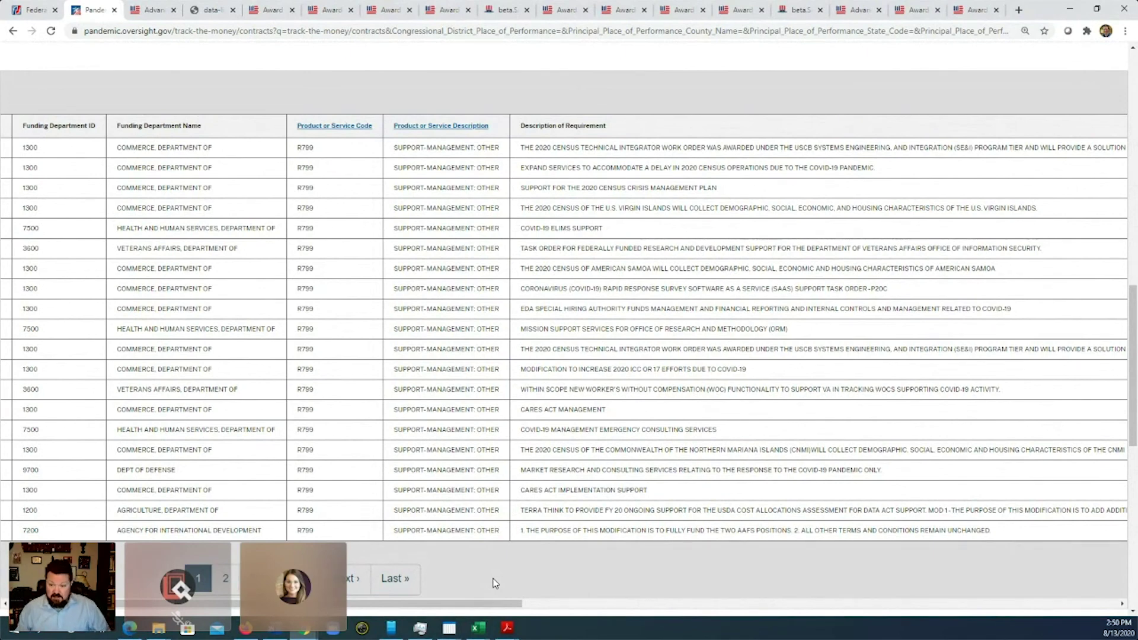
View the Paycheck Protection Program Data offered under Track the Money, then return to the Contract Spending page
{"action": "scroll", "coordinate": [437, 280], "scroll_direction": "up", "scroll_amount": 10}
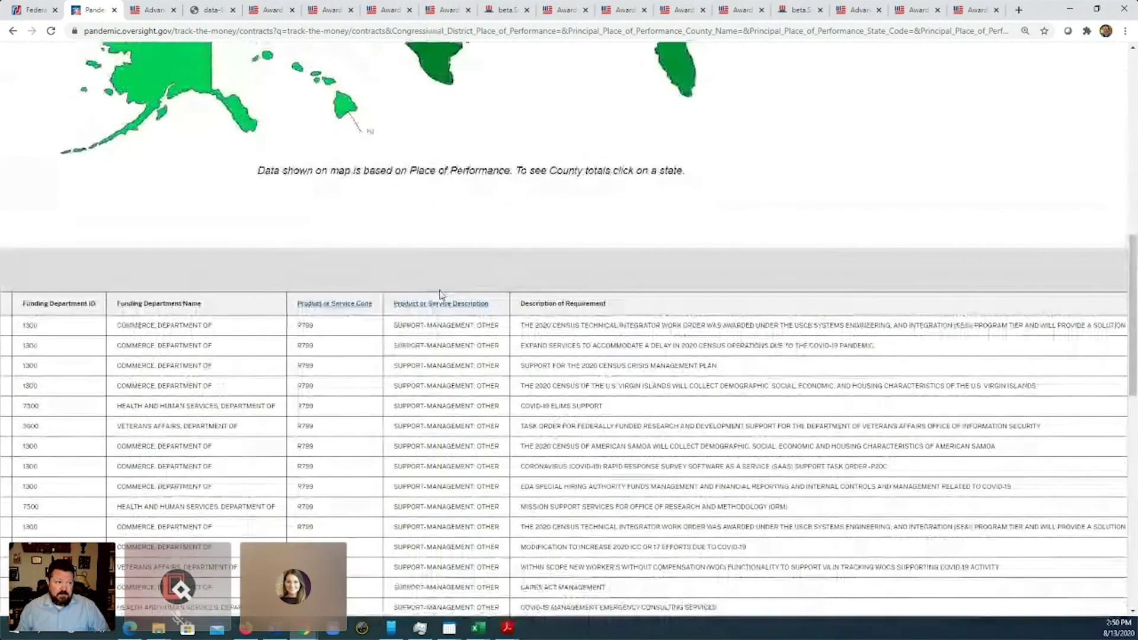
{"action": "scroll", "coordinate": [437, 278], "scroll_direction": "up", "scroll_amount": 3}
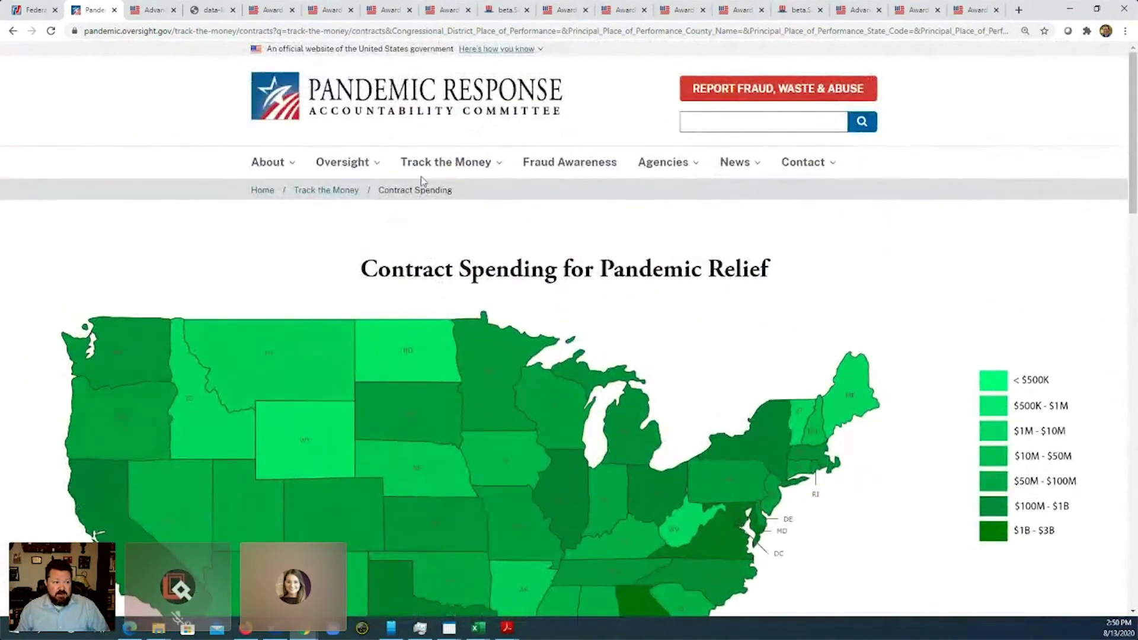
{"action": "left_click", "coordinate": [436, 164]}
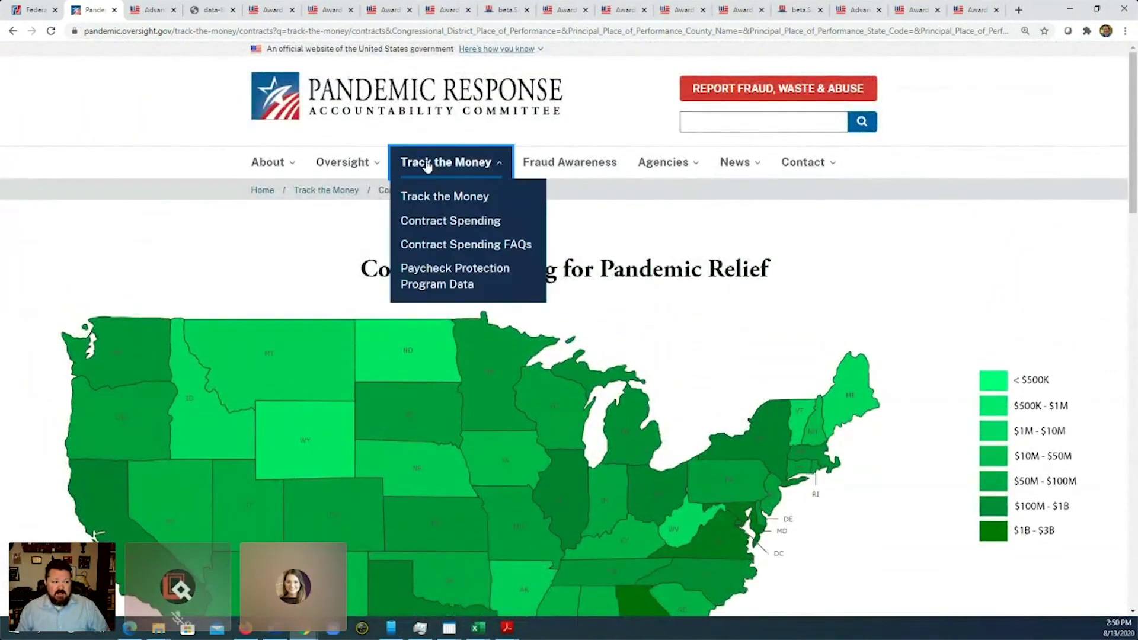
{"action": "left_click", "coordinate": [454, 287]}
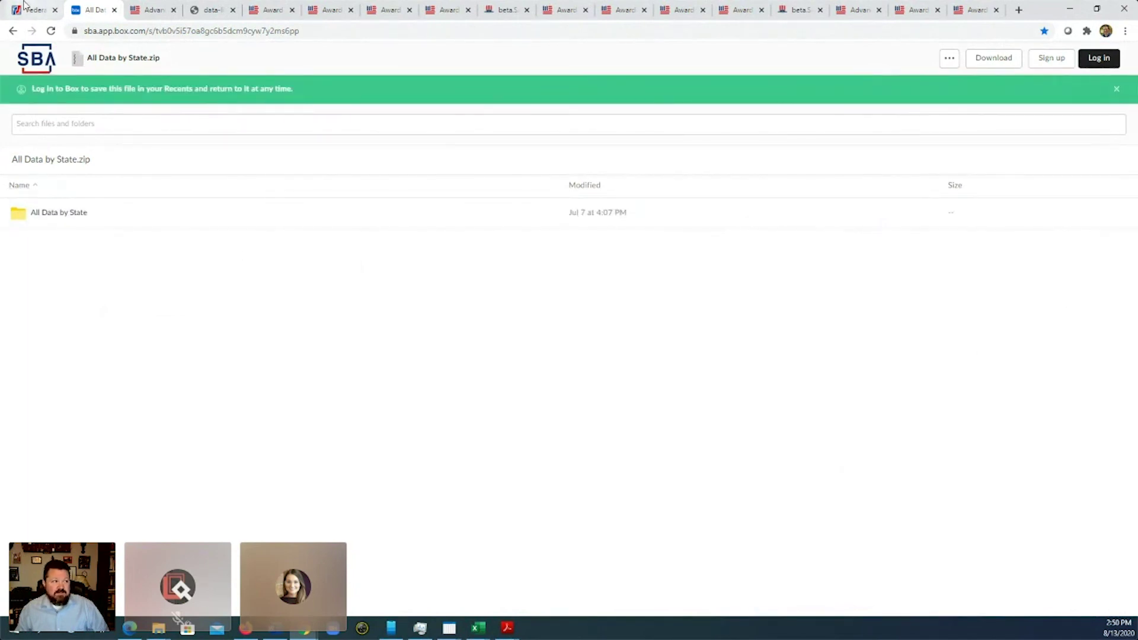
{"action": "left_click", "coordinate": [12, 31]}
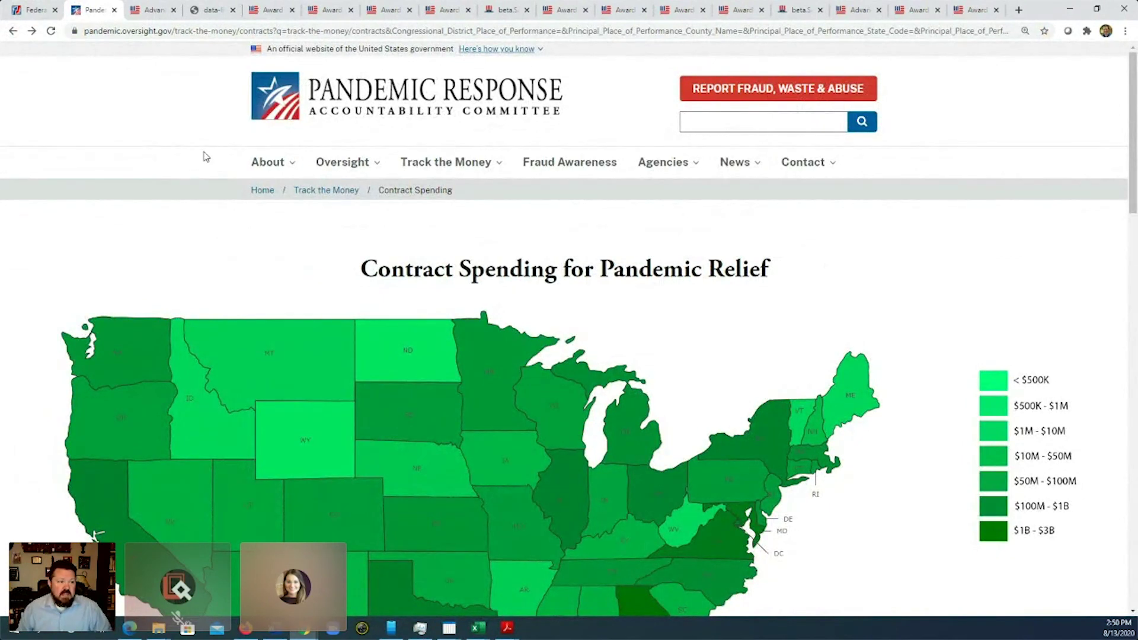
Switch to the USAspending.gov Advanced Search page, glance over its prime award results and go to the site's home page
{"action": "left_click", "coordinate": [142, 11]}
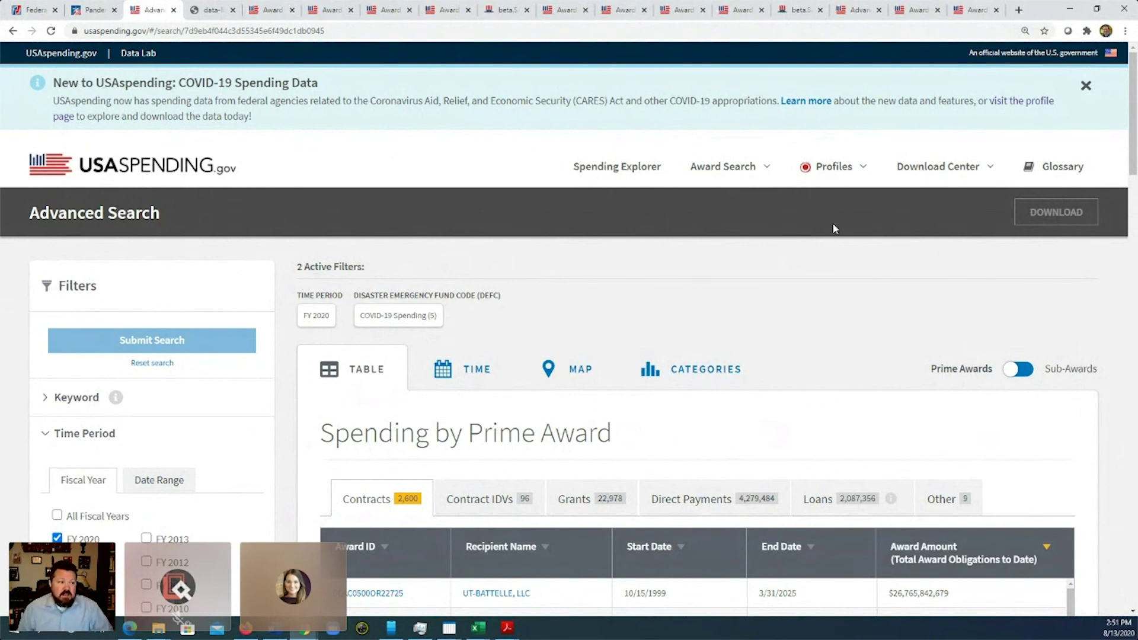
{"action": "scroll", "coordinate": [833, 229], "scroll_direction": "down", "scroll_amount": 3}
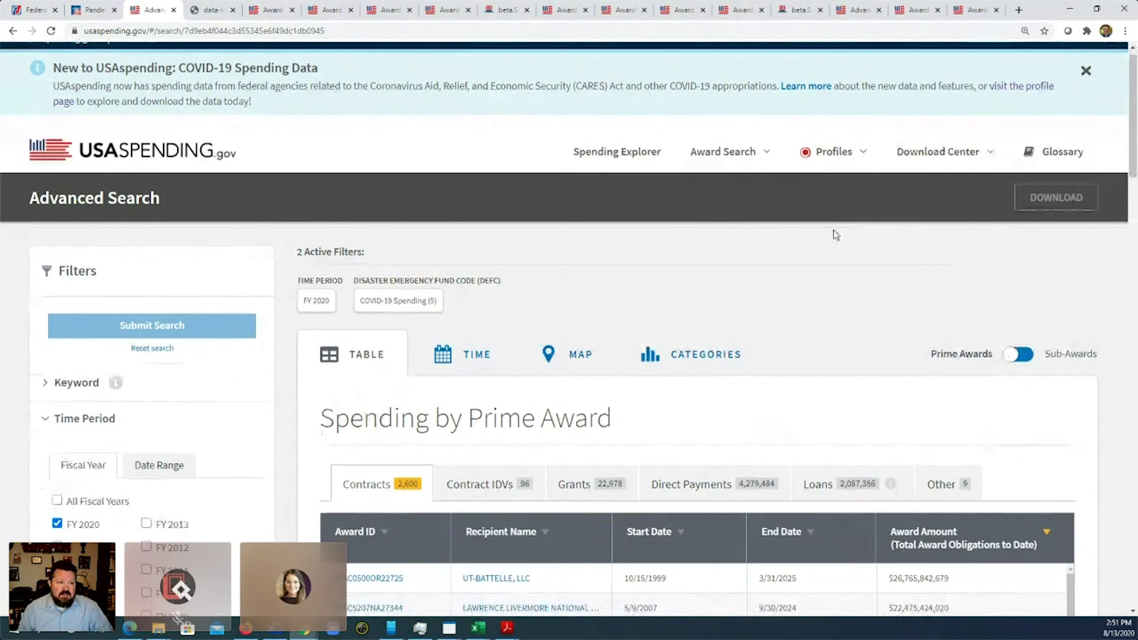
{"action": "scroll", "coordinate": [833, 229], "scroll_direction": "up", "scroll_amount": 3}
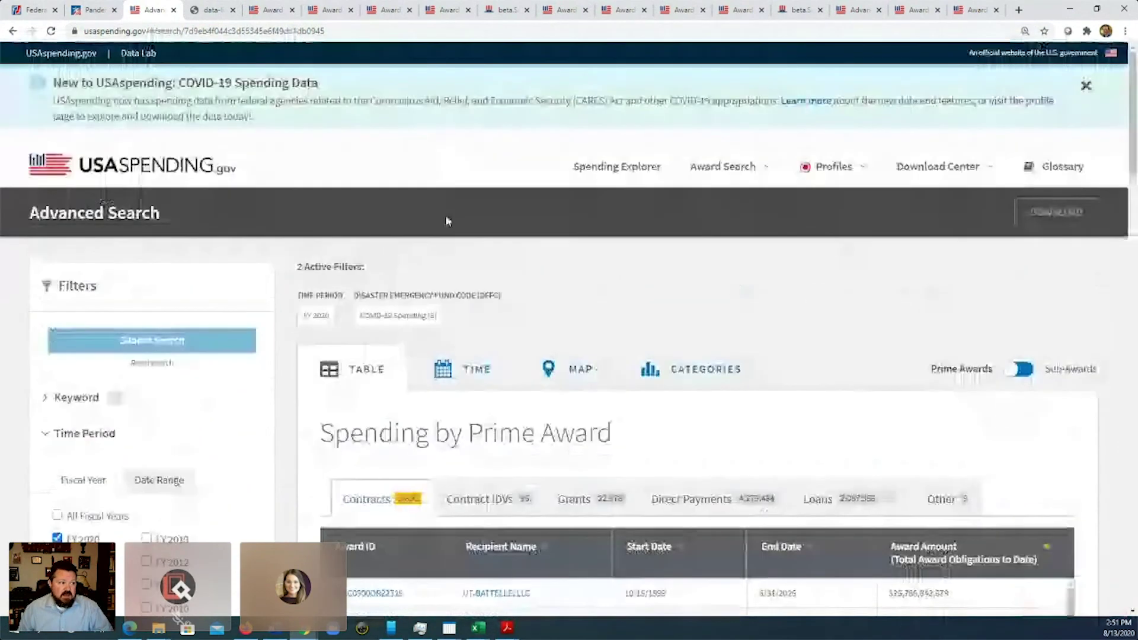
{"action": "left_click", "coordinate": [177, 169]}
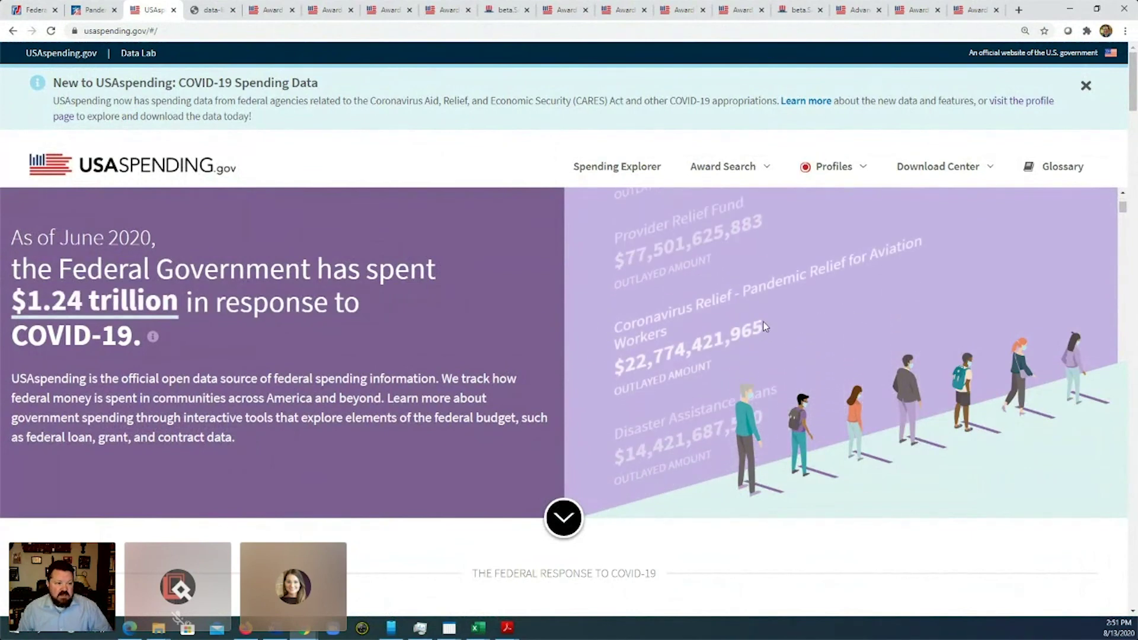
Open the COVID-19 Spending profile and review its overview and the agency table under Total Spending by Budget Category
{"action": "left_click", "coordinate": [841, 169]}
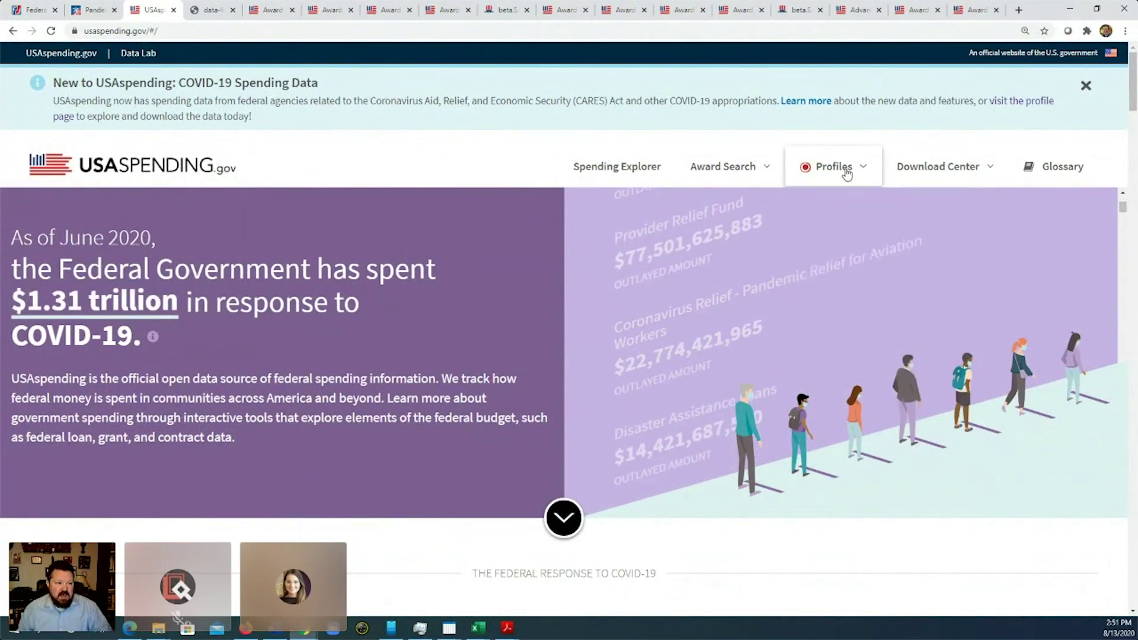
{"action": "left_click", "coordinate": [841, 179]}
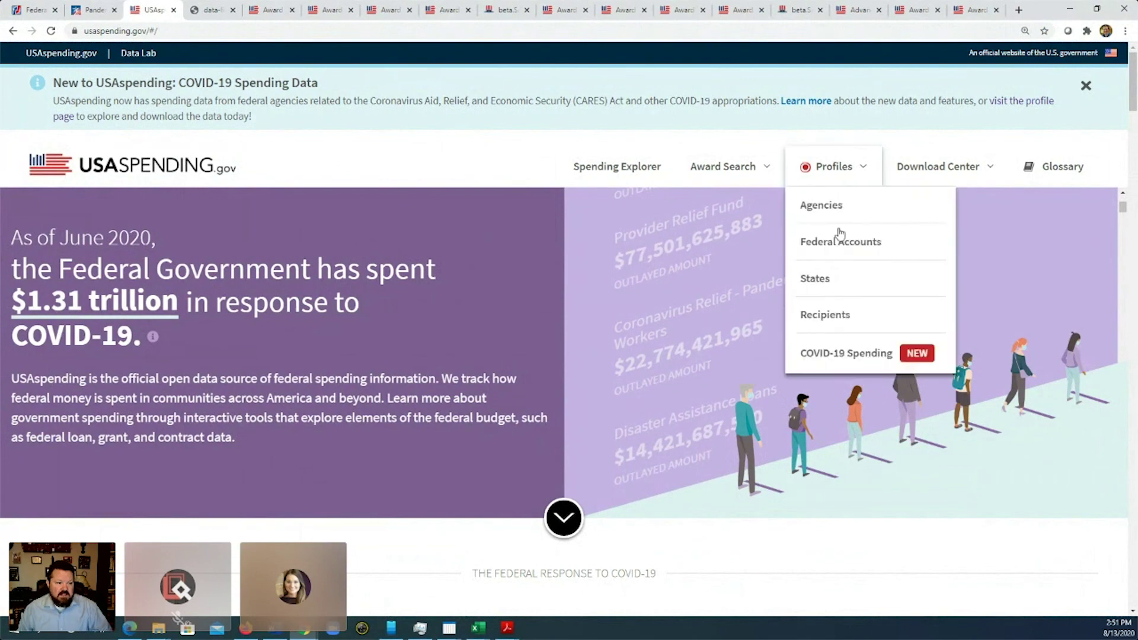
{"action": "left_click", "coordinate": [843, 355]}
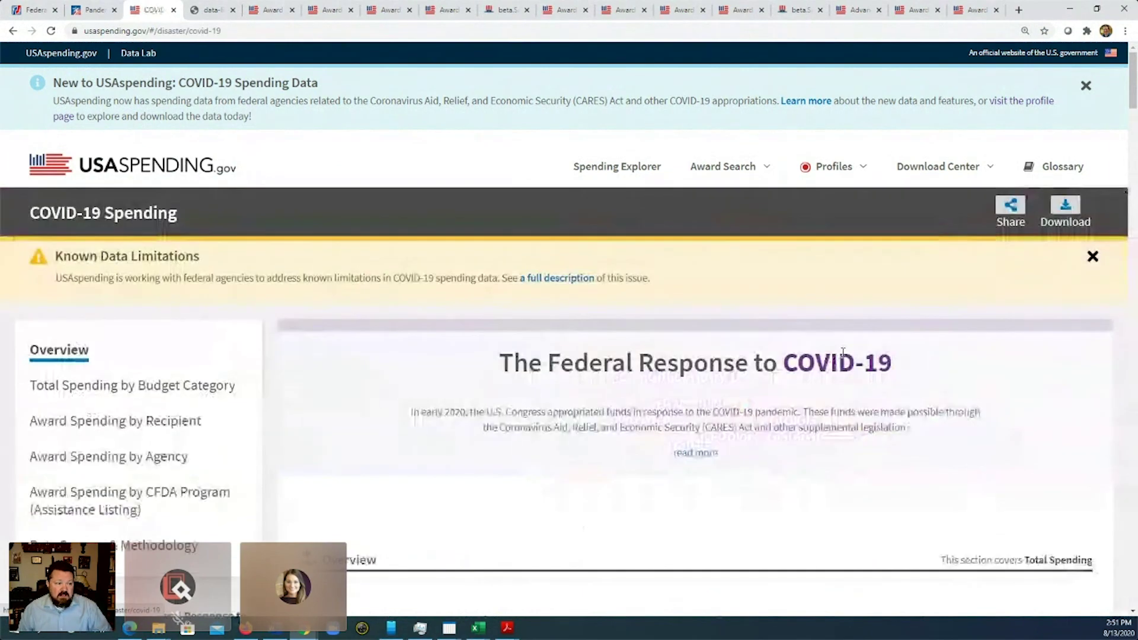
{"action": "scroll", "coordinate": [597, 395], "scroll_direction": "down", "scroll_amount": 3}
{"action": "scroll", "coordinate": [598, 394], "scroll_direction": "down", "scroll_amount": 10}
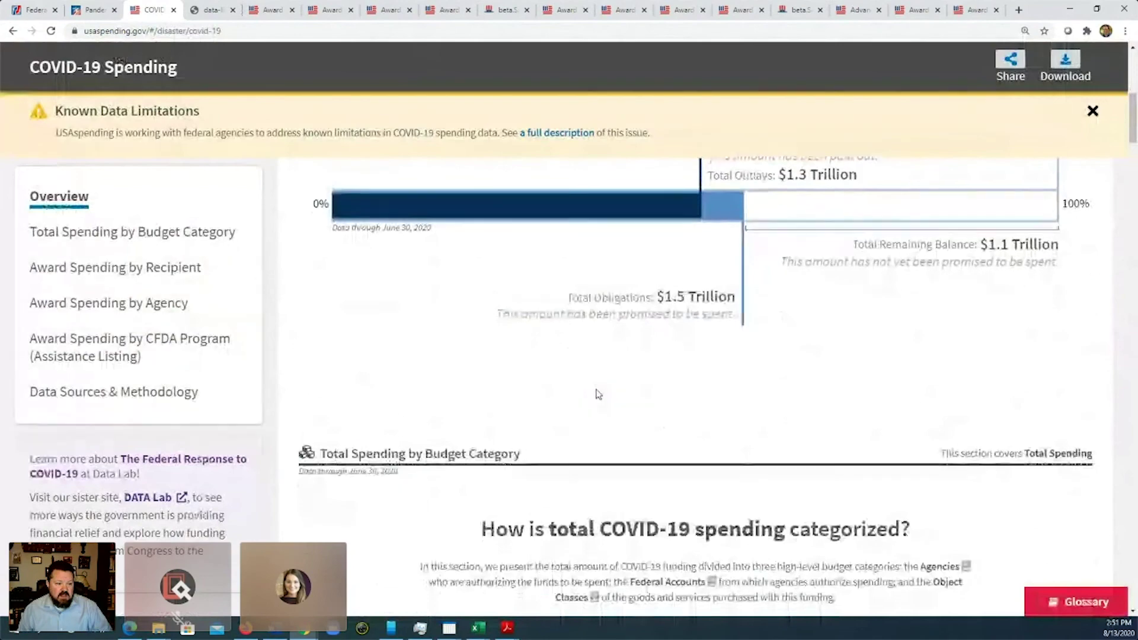
{"action": "scroll", "coordinate": [598, 394], "scroll_direction": "down", "scroll_amount": 4}
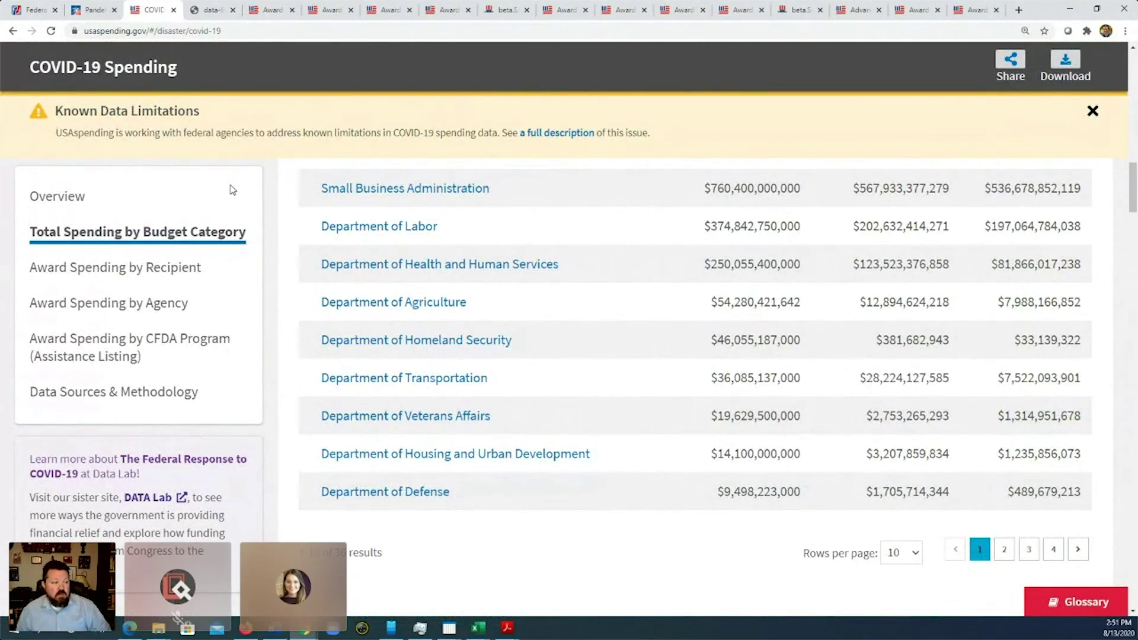
{"action": "scroll", "coordinate": [296, 204], "scroll_direction": "up", "scroll_amount": 1}
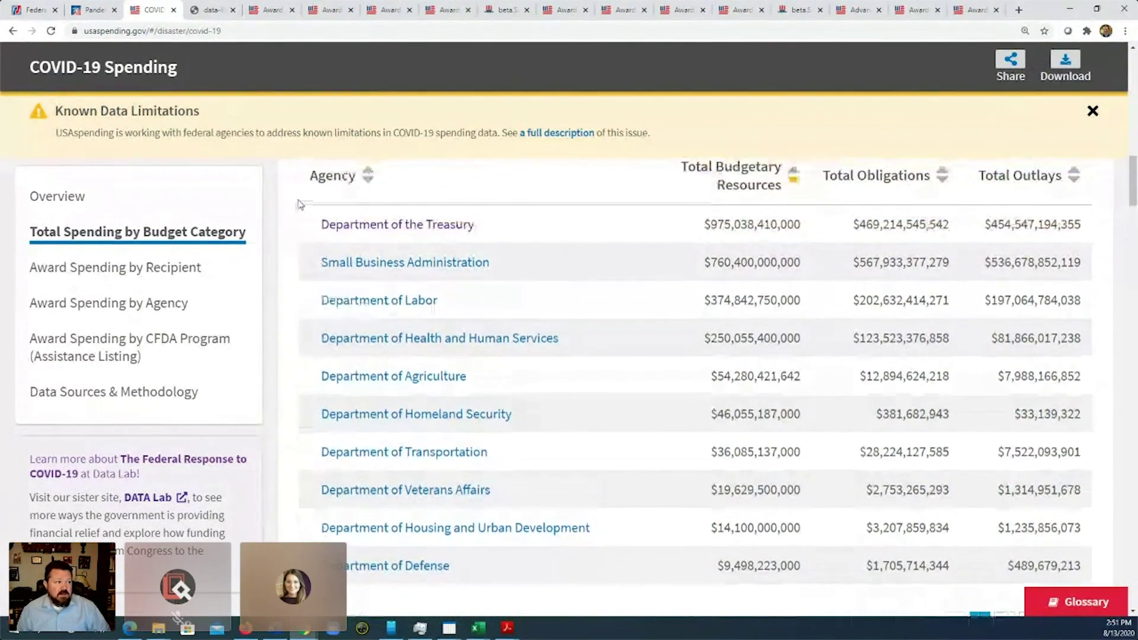
Return to the Advanced Search results and examine the COVID-19 Spending codes in the Disaster Emergency Fund Code filter
{"action": "left_click", "coordinate": [12, 31]}
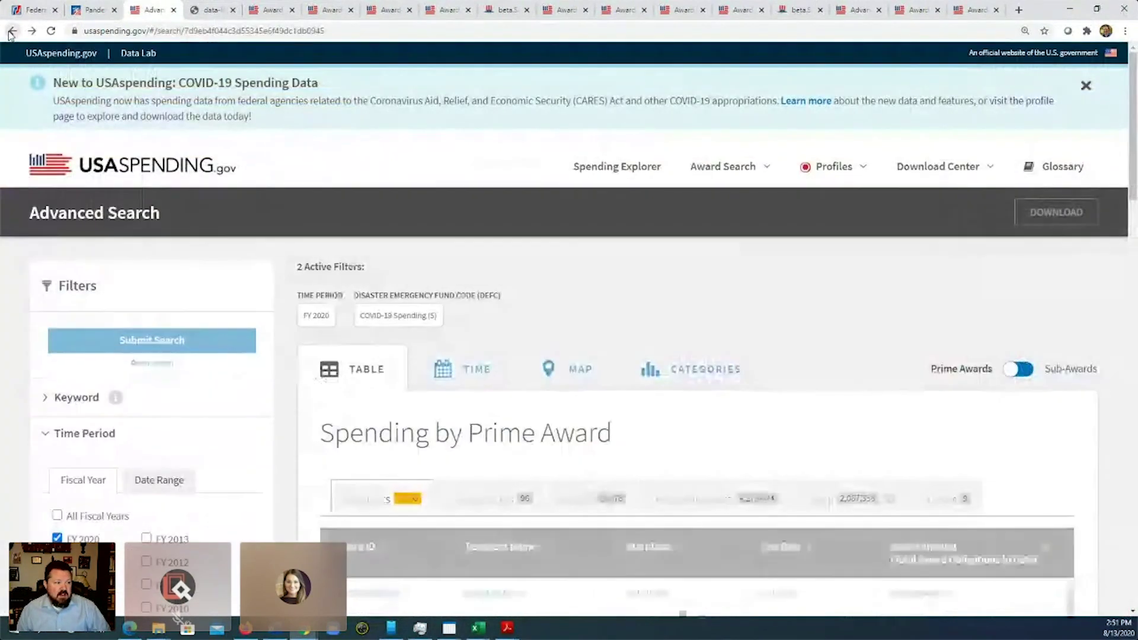
{"action": "mouse_move", "coordinate": [762, 178]}
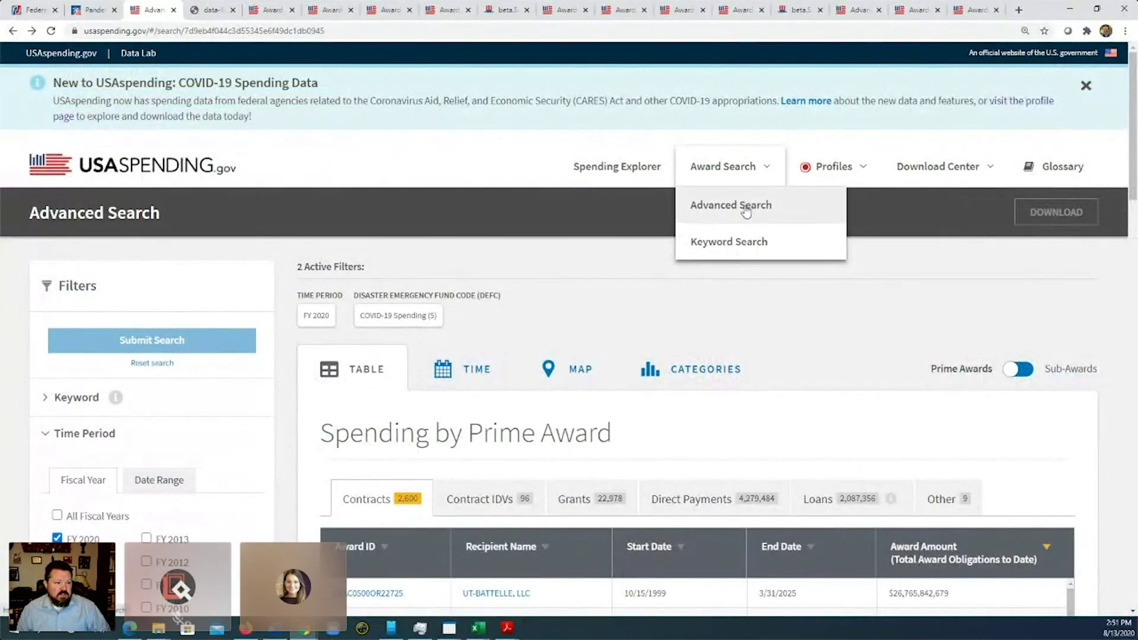
{"action": "scroll", "coordinate": [615, 281], "scroll_direction": "down", "scroll_amount": 7}
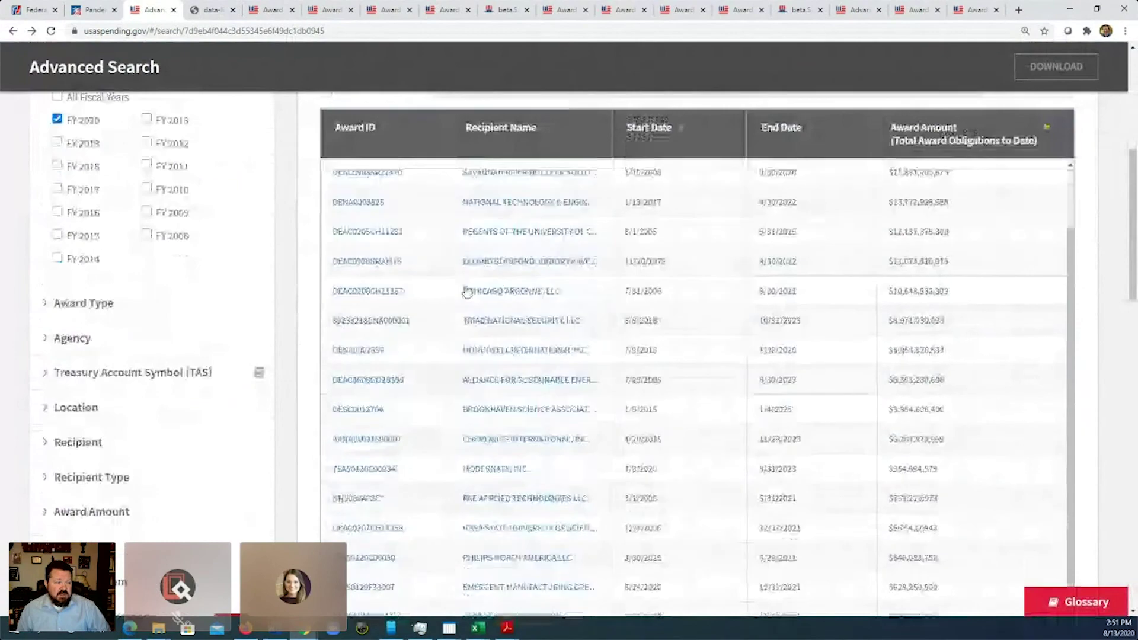
{"action": "scroll", "coordinate": [282, 358], "scroll_direction": "down", "scroll_amount": 5}
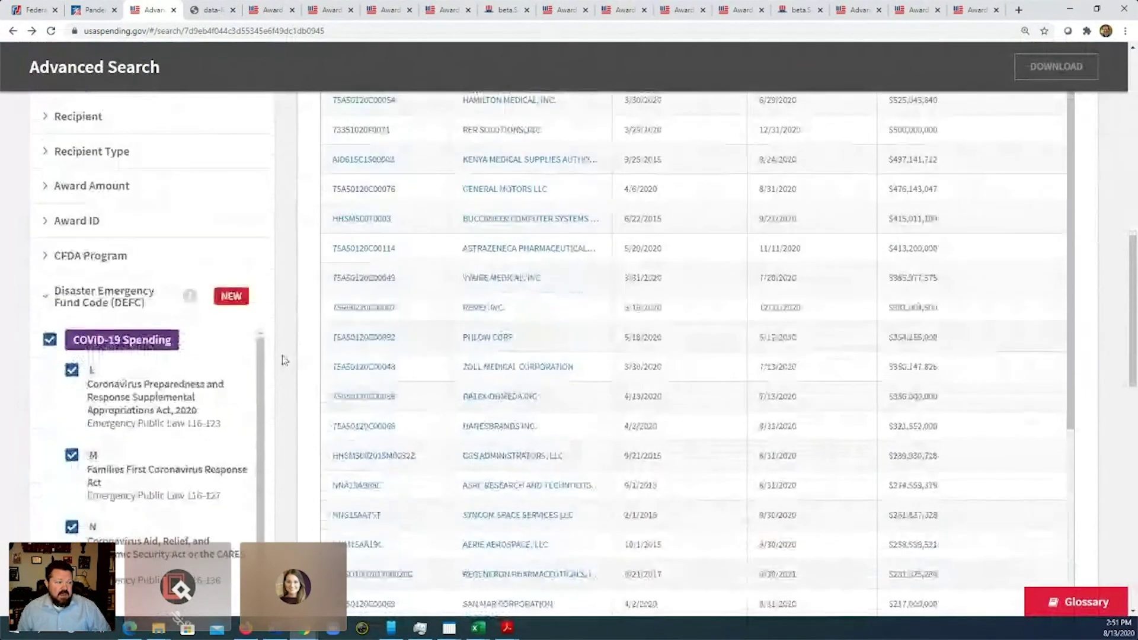
{"action": "mouse_move", "coordinate": [178, 301]}
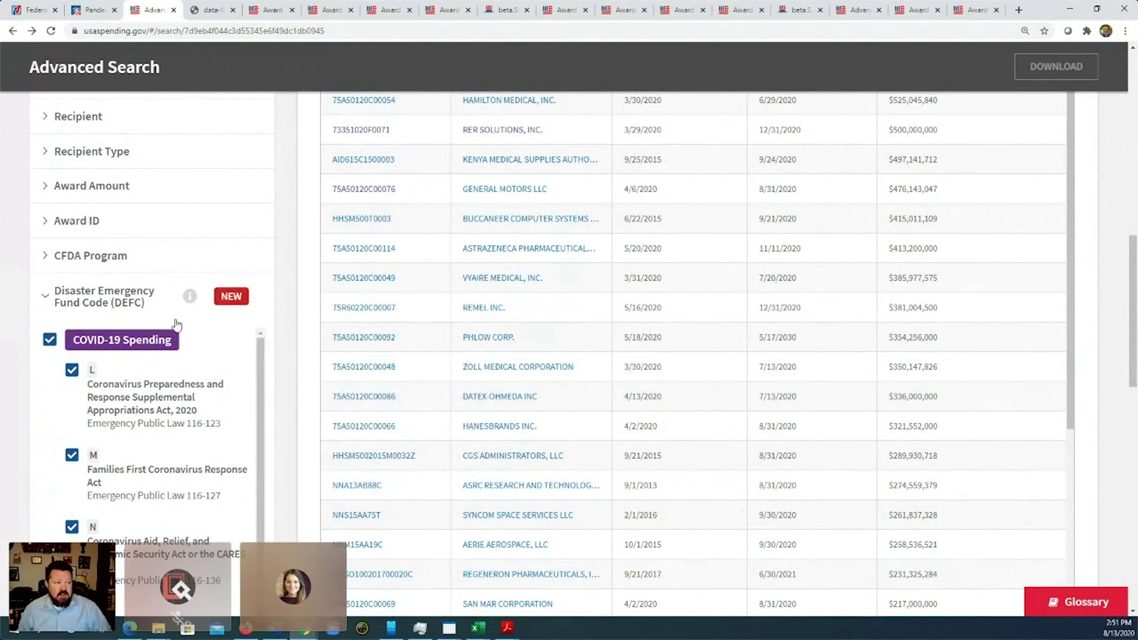
{"action": "scroll", "coordinate": [172, 325], "scroll_direction": "down", "scroll_amount": 3}
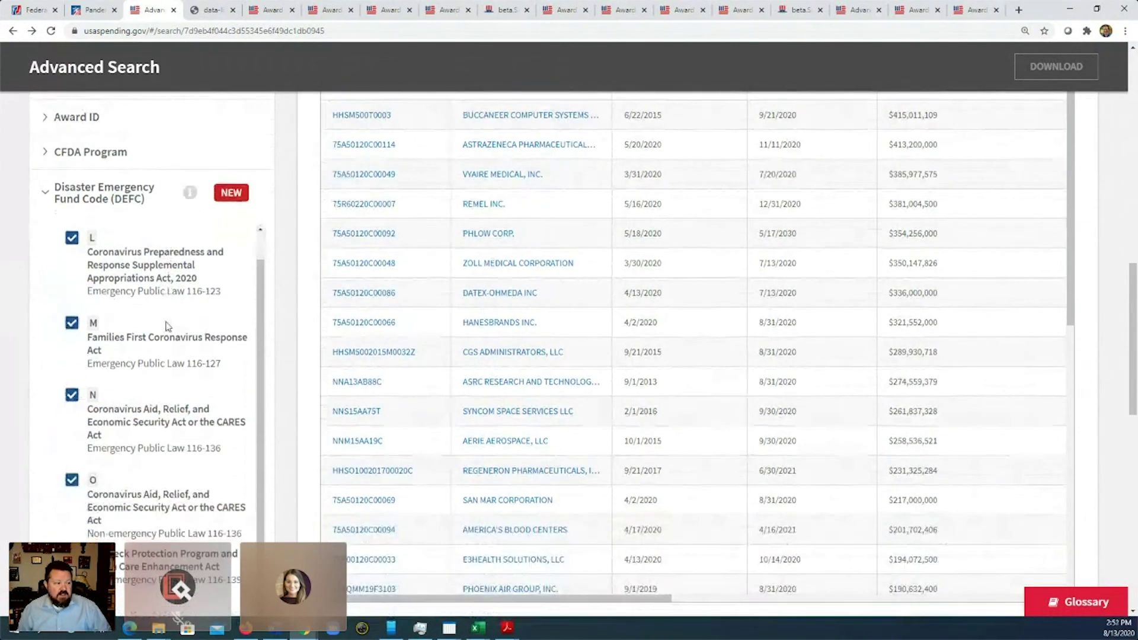
Clear the COVID-19 Spending selection in the Disaster Emergency Fund Code filter and reselect all of its codes
{"action": "scroll", "coordinate": [270, 368], "scroll_direction": "down", "scroll_amount": 3}
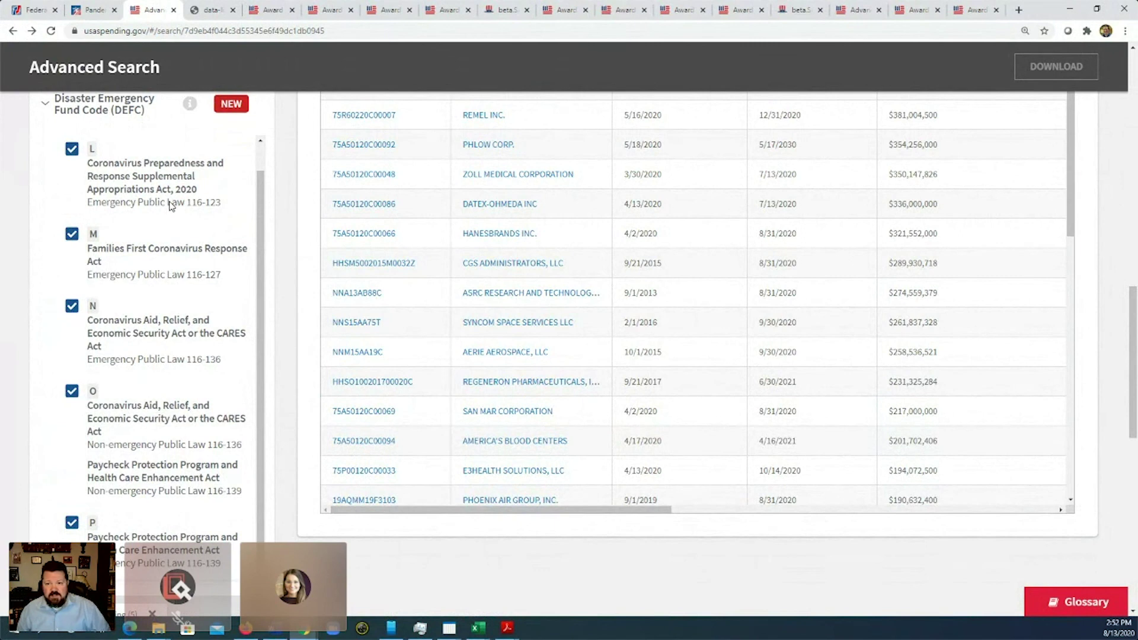
{"action": "scroll", "coordinate": [170, 205], "scroll_direction": "up", "scroll_amount": 1}
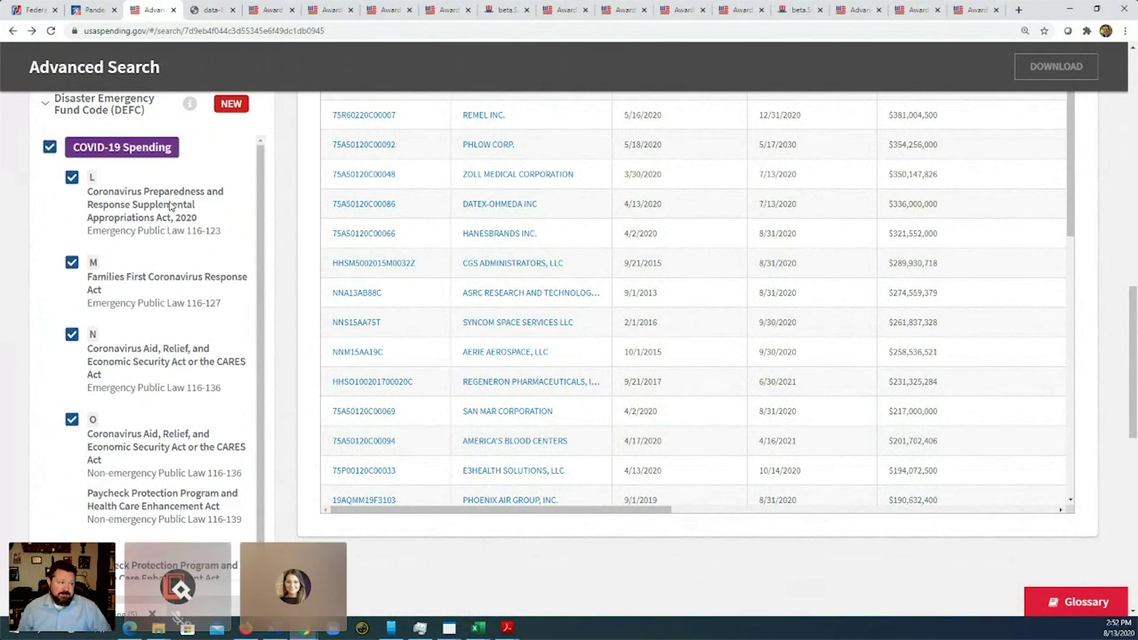
{"action": "left_click", "coordinate": [50, 146]}
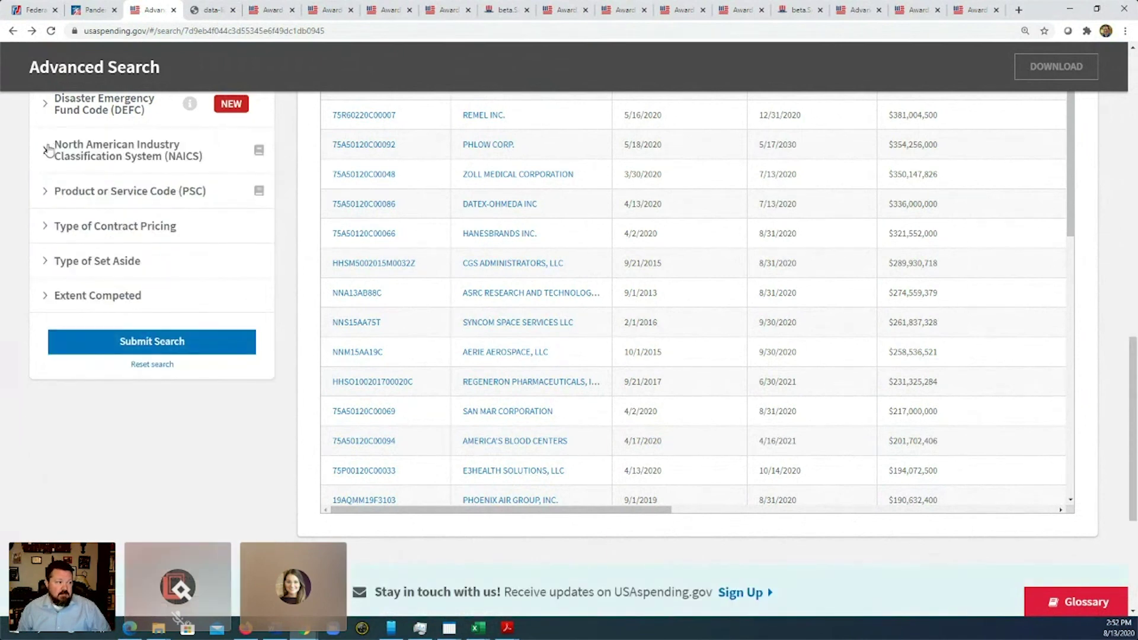
{"action": "left_click", "coordinate": [71, 113]}
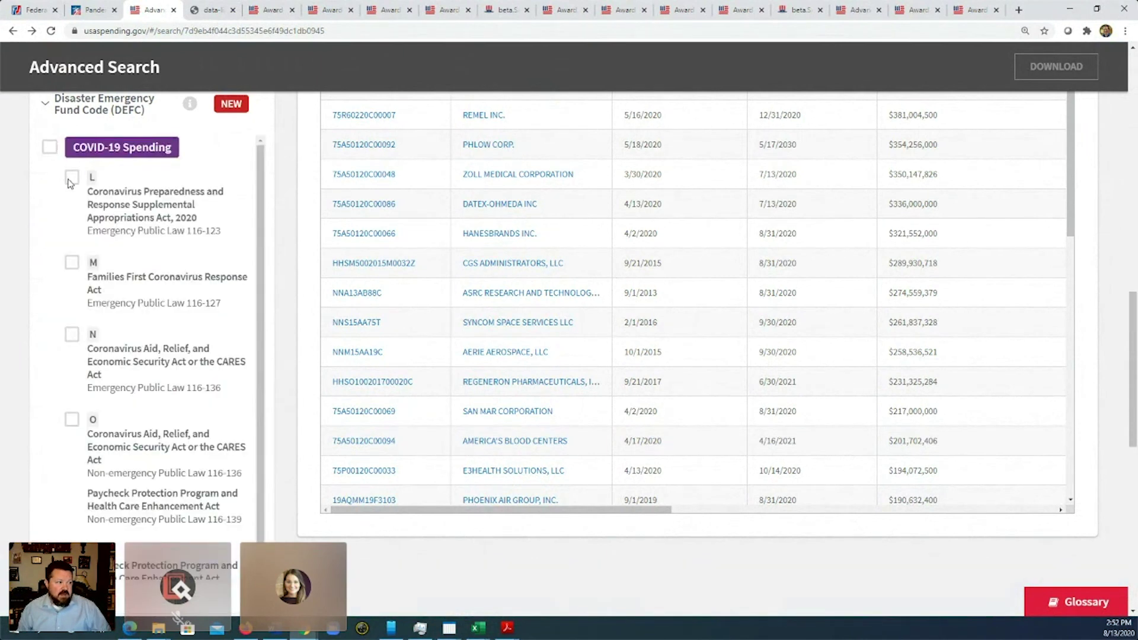
{"action": "left_click", "coordinate": [71, 177]}
{"action": "left_click", "coordinate": [49, 147]}
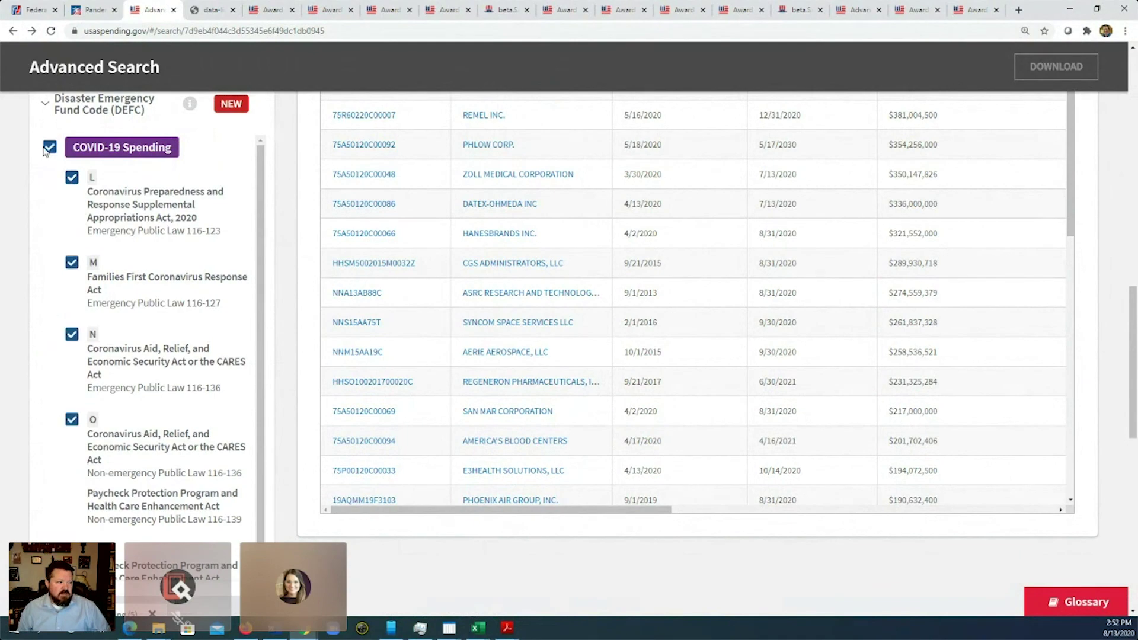
Return to the Spending by Prime Award table and view its Grants awards
{"action": "scroll", "coordinate": [267, 244], "scroll_direction": "up", "scroll_amount": 10}
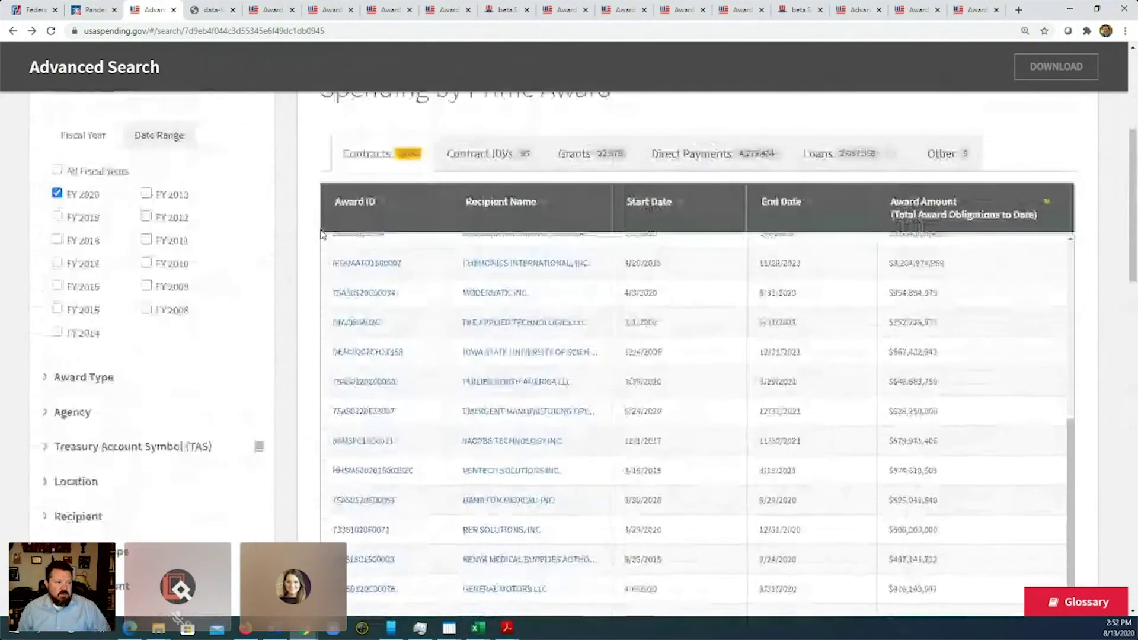
{"action": "scroll", "coordinate": [320, 234], "scroll_direction": "up", "scroll_amount": 3}
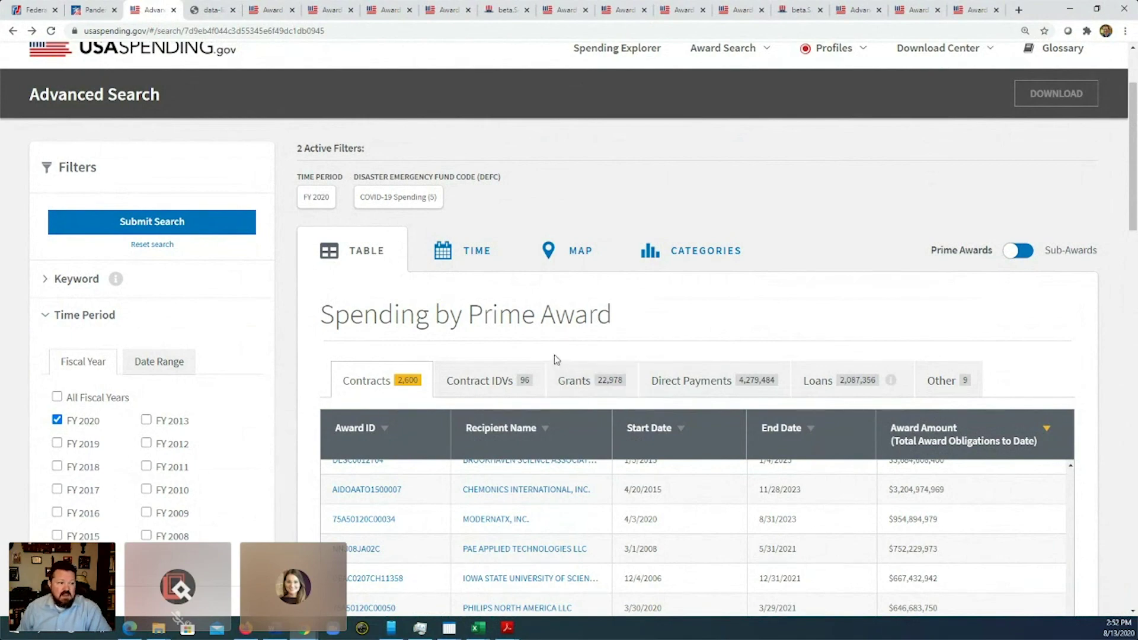
{"action": "left_click", "coordinate": [572, 382]}
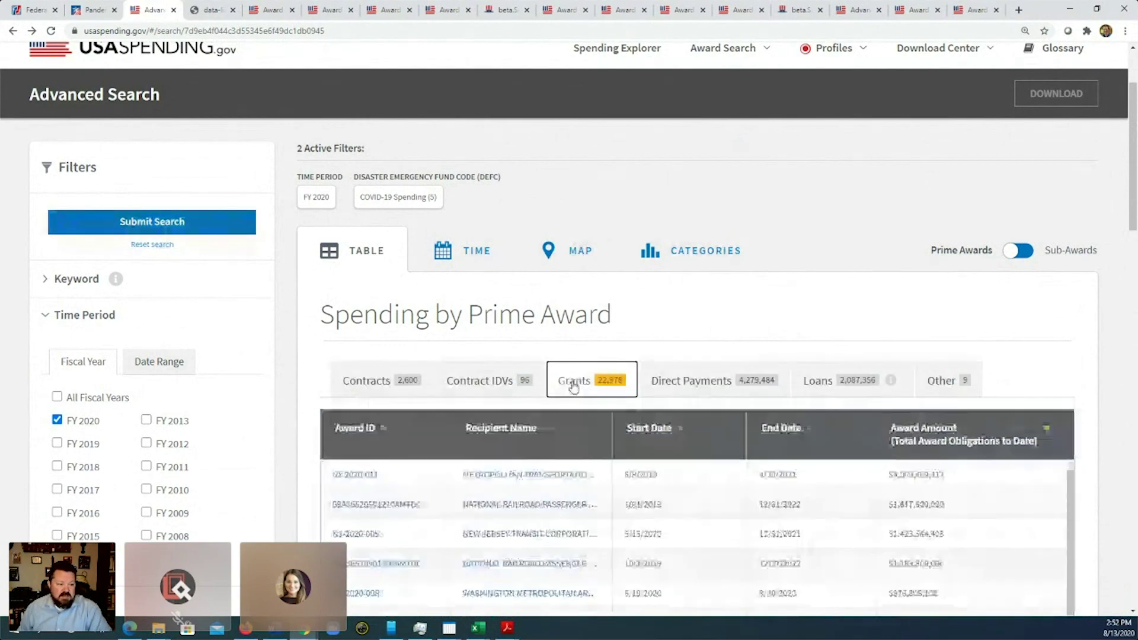
{"action": "scroll", "coordinate": [573, 385], "scroll_direction": "down", "scroll_amount": 1}
{"action": "scroll", "coordinate": [668, 256], "scroll_direction": "down", "scroll_amount": 3}
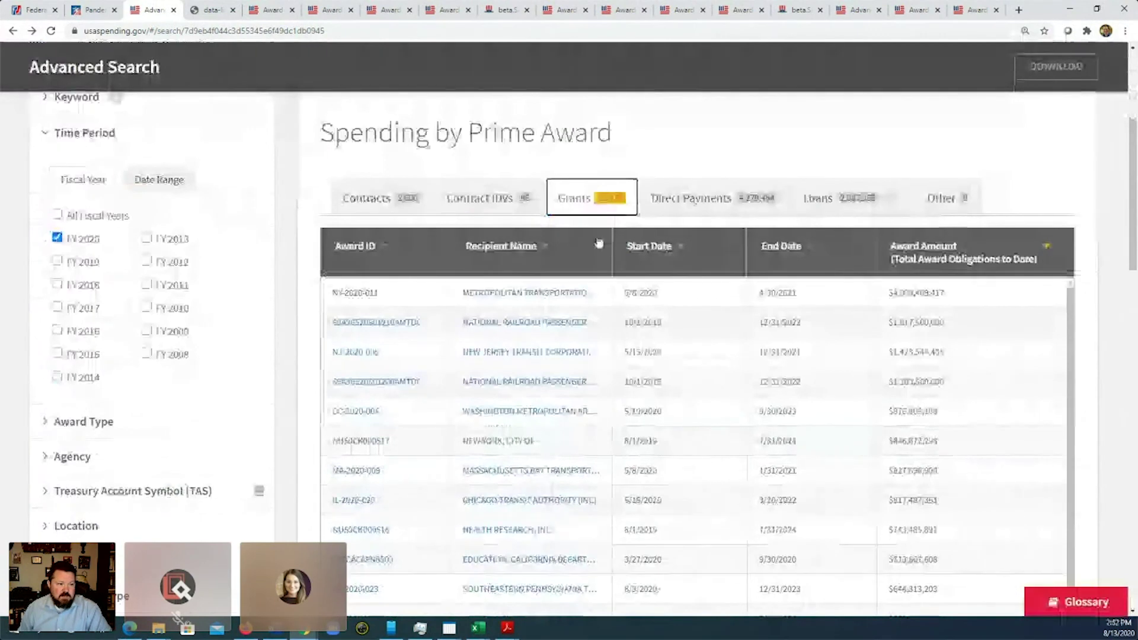
{"action": "scroll", "coordinate": [504, 294], "scroll_direction": "up", "scroll_amount": 2}
{"action": "scroll", "coordinate": [504, 294], "scroll_direction": "up", "scroll_amount": 1}
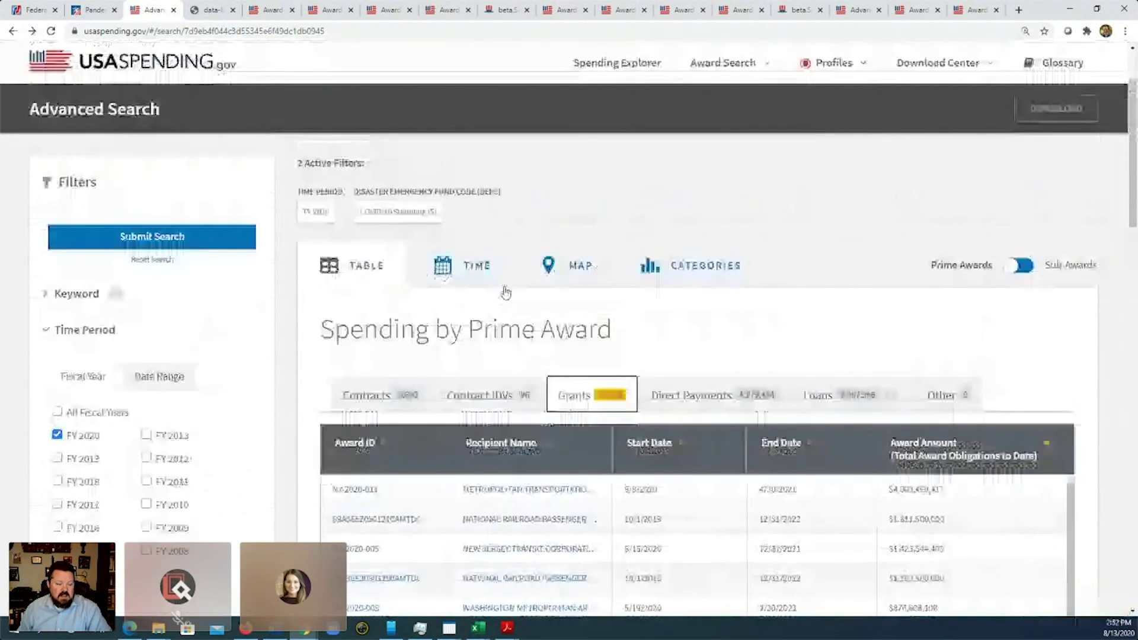
View the results as Spending Over Time, broken down by months
{"action": "left_click", "coordinate": [454, 265]}
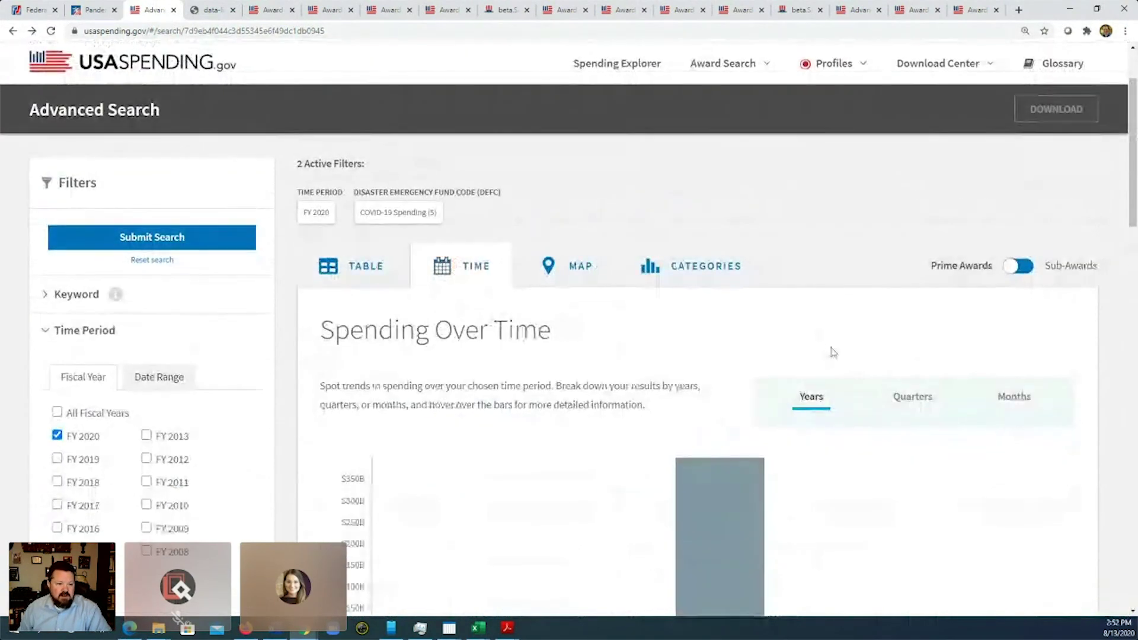
{"action": "scroll", "coordinate": [842, 359], "scroll_direction": "down", "scroll_amount": 3}
{"action": "left_click", "coordinate": [1017, 233]}
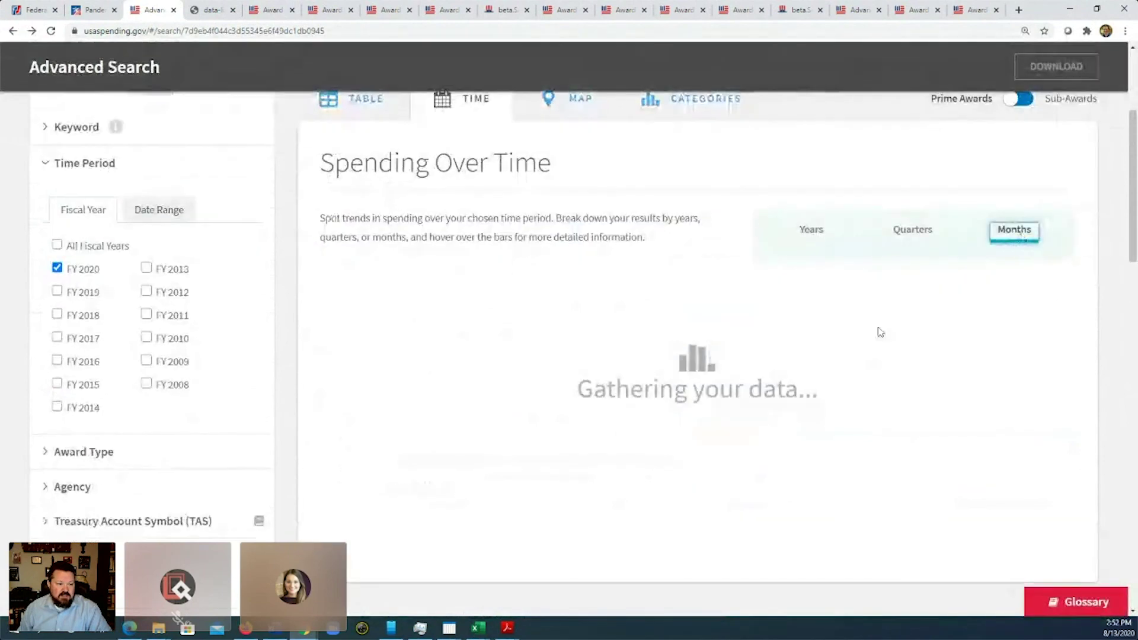
{"action": "mouse_move", "coordinate": [728, 419]}
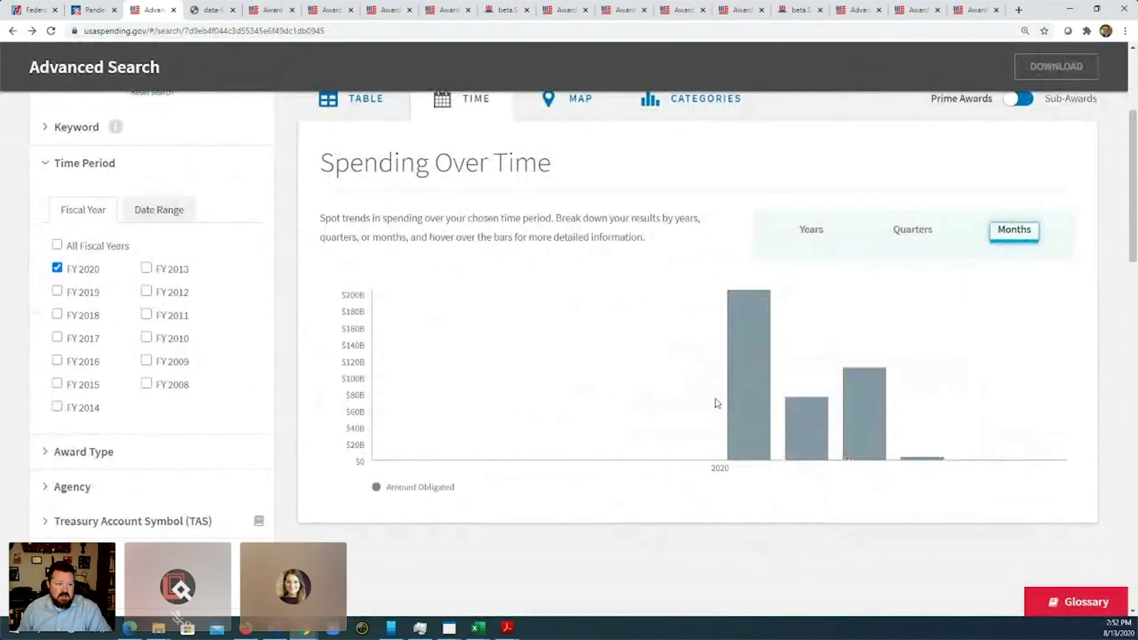
{"action": "scroll", "coordinate": [666, 294], "scroll_direction": "up", "scroll_amount": 2}
{"action": "scroll", "coordinate": [589, 302], "scroll_direction": "down", "scroll_amount": 2}
Review the available search filters, expanding the CFDA Program and Location filters
{"action": "scroll", "coordinate": [704, 318], "scroll_direction": "down", "scroll_amount": 8}
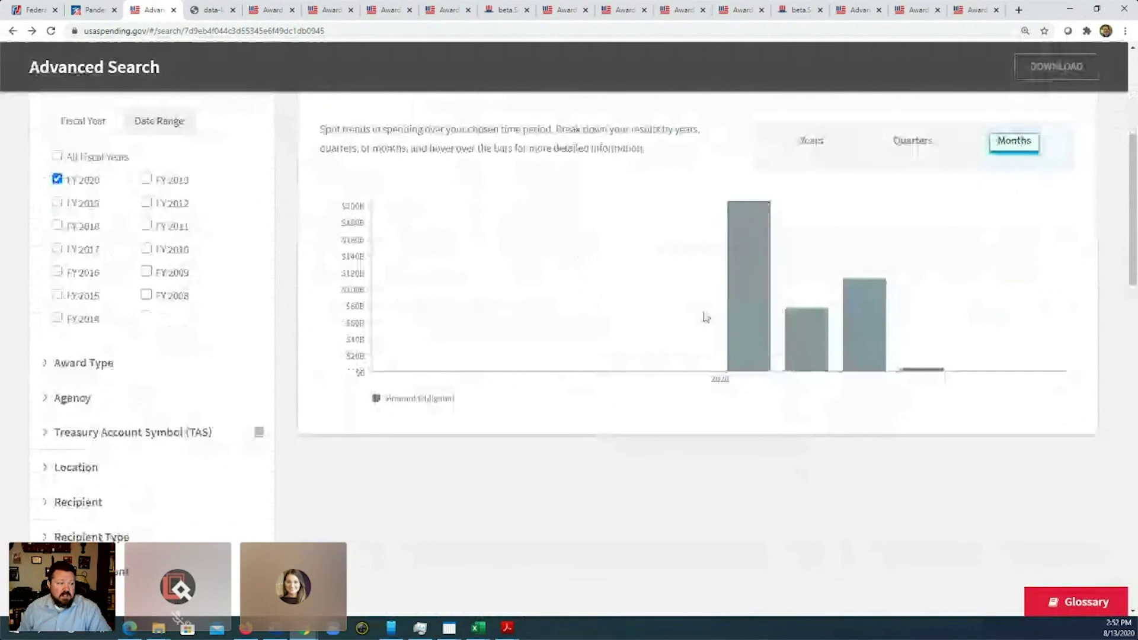
{"action": "scroll", "coordinate": [107, 384], "scroll_direction": "up", "scroll_amount": 2}
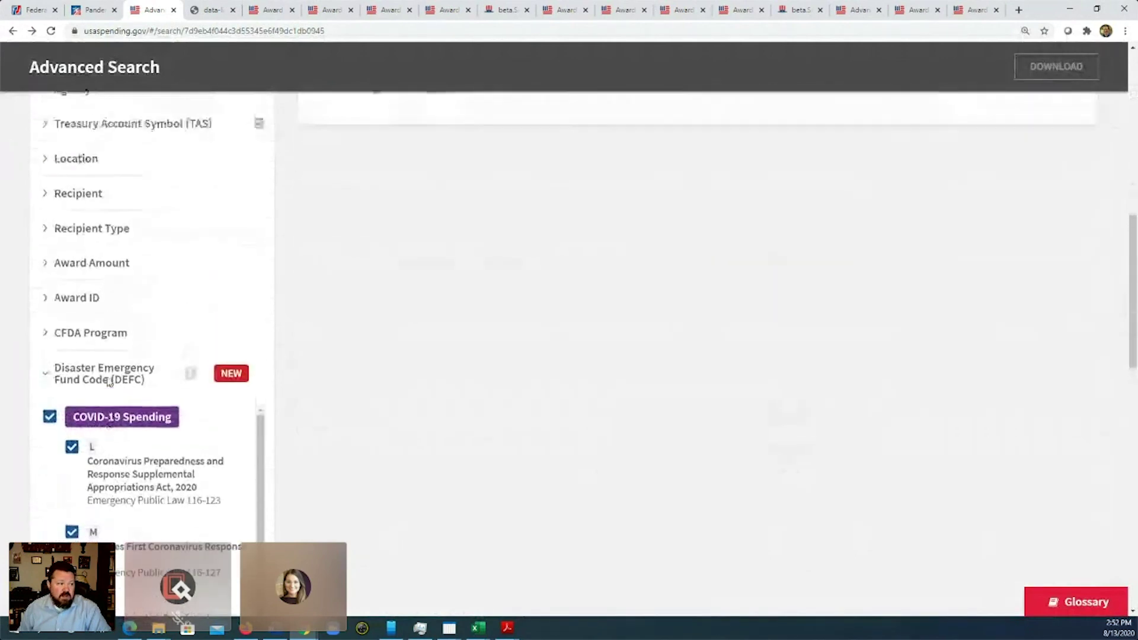
{"action": "left_click", "coordinate": [133, 376]}
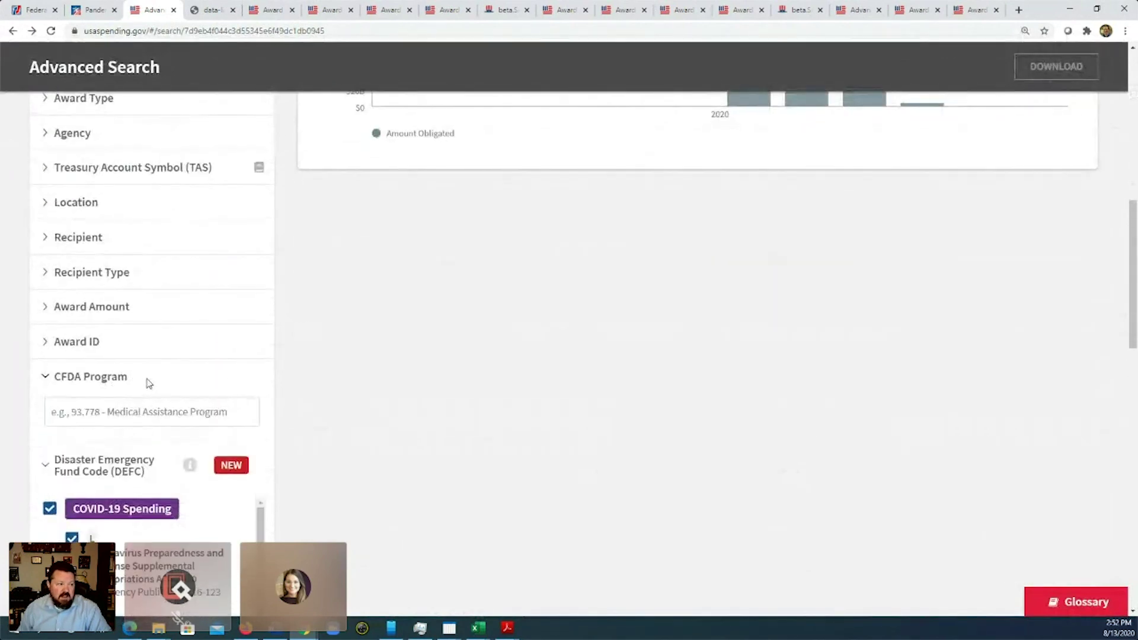
{"action": "scroll", "coordinate": [147, 381], "scroll_direction": "up", "scroll_amount": 3}
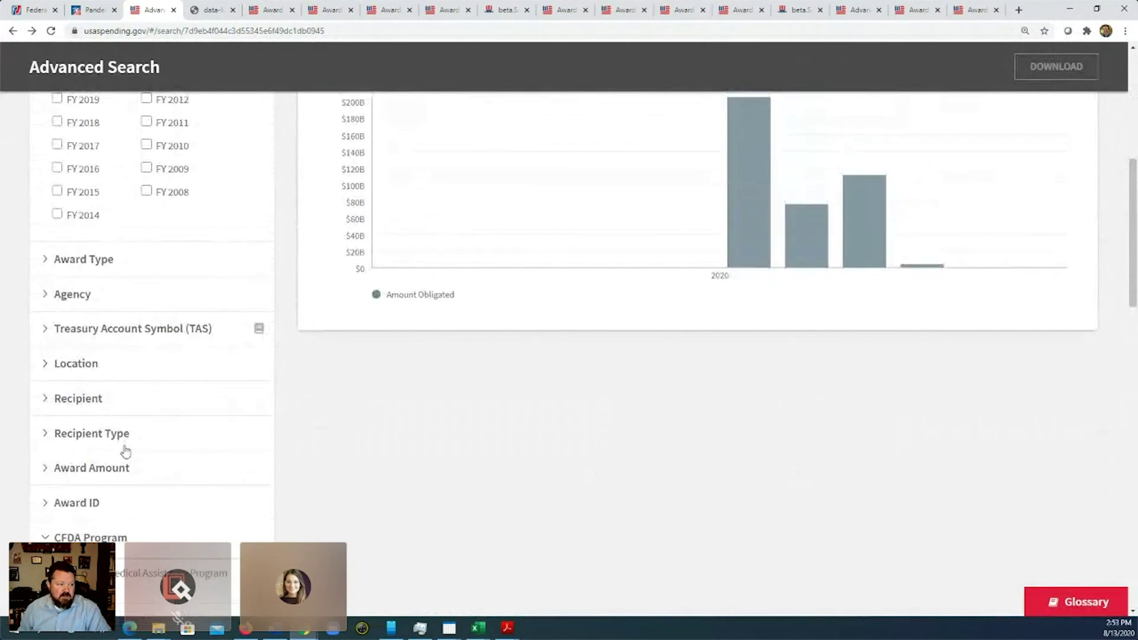
{"action": "scroll", "coordinate": [178, 467], "scroll_direction": "down", "scroll_amount": 12}
{"action": "scroll", "coordinate": [180, 468], "scroll_direction": "down", "scroll_amount": 4}
{"action": "scroll", "coordinate": [181, 468], "scroll_direction": "up", "scroll_amount": 3}
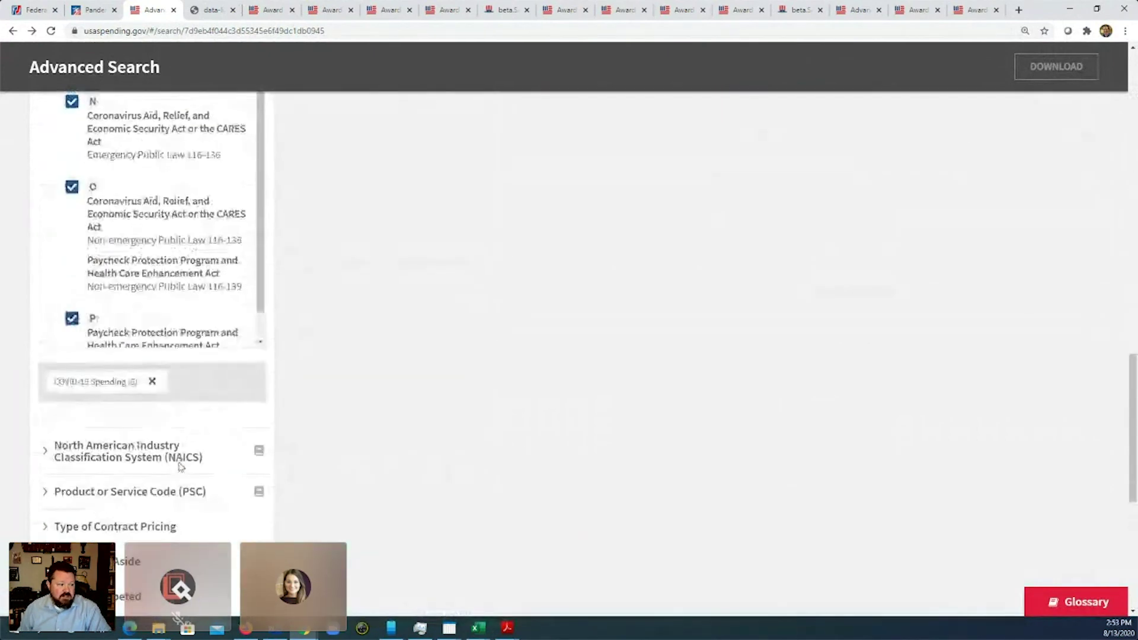
{"action": "scroll", "coordinate": [211, 483], "scroll_direction": "up", "scroll_amount": 5}
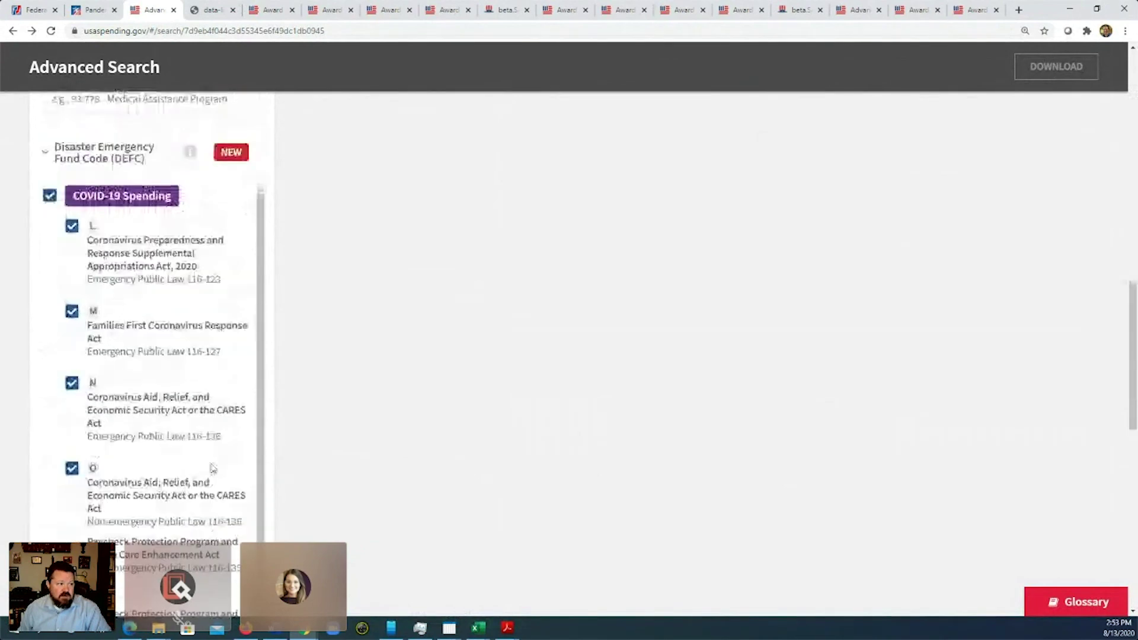
{"action": "scroll", "coordinate": [211, 468], "scroll_direction": "up", "scroll_amount": 10}
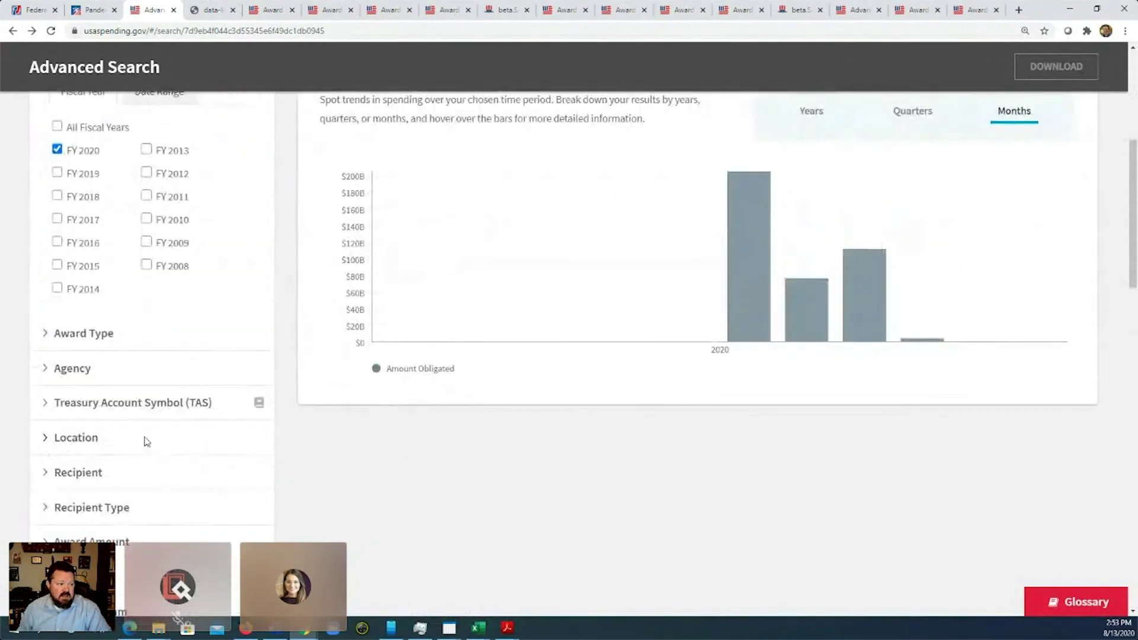
{"action": "left_click", "coordinate": [147, 442]}
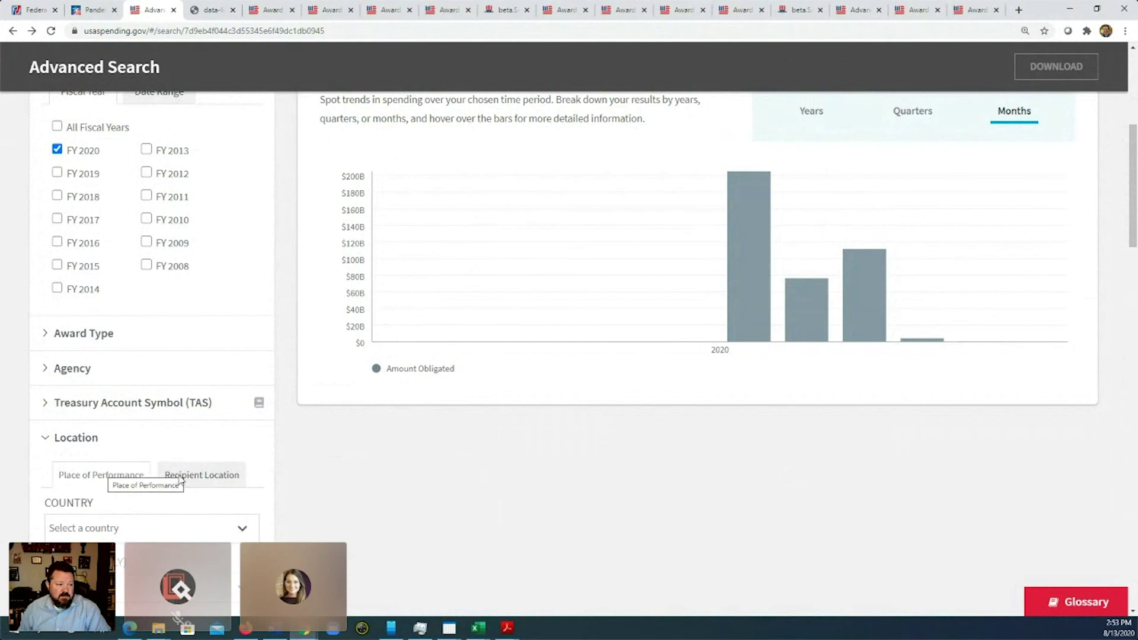
View the results on the Spending by Geography map, broken down by congressional district
{"action": "scroll", "coordinate": [325, 453], "scroll_direction": "up", "scroll_amount": 6}
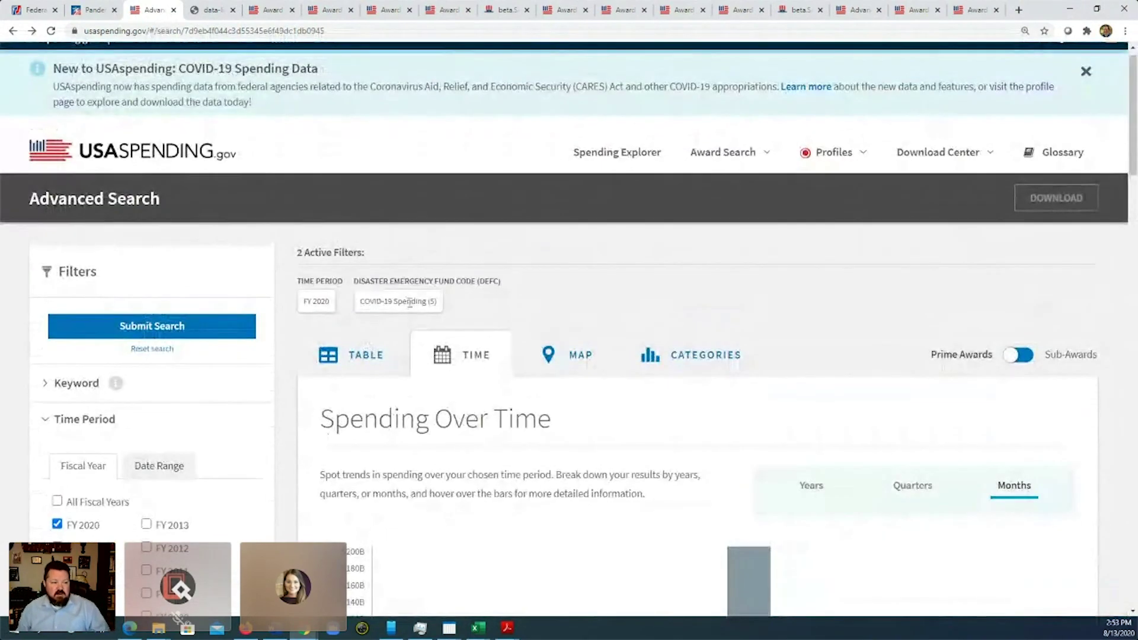
{"action": "left_click", "coordinate": [571, 363]}
{"action": "scroll", "coordinate": [614, 409], "scroll_direction": "down", "scroll_amount": 4}
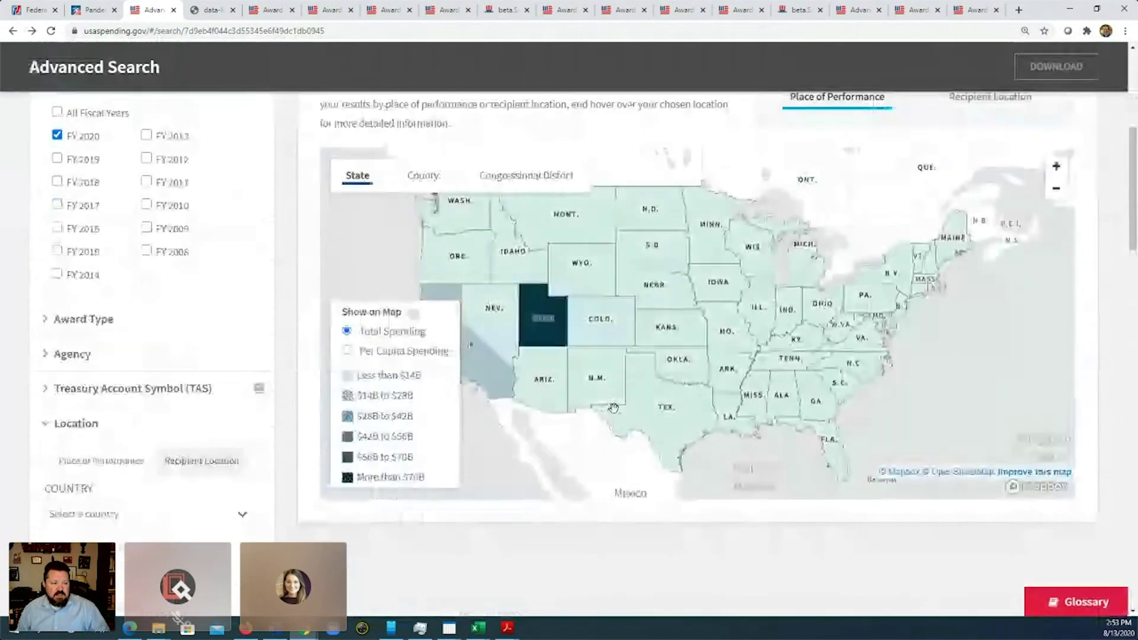
{"action": "scroll", "coordinate": [617, 415], "scroll_direction": "up", "scroll_amount": 1}
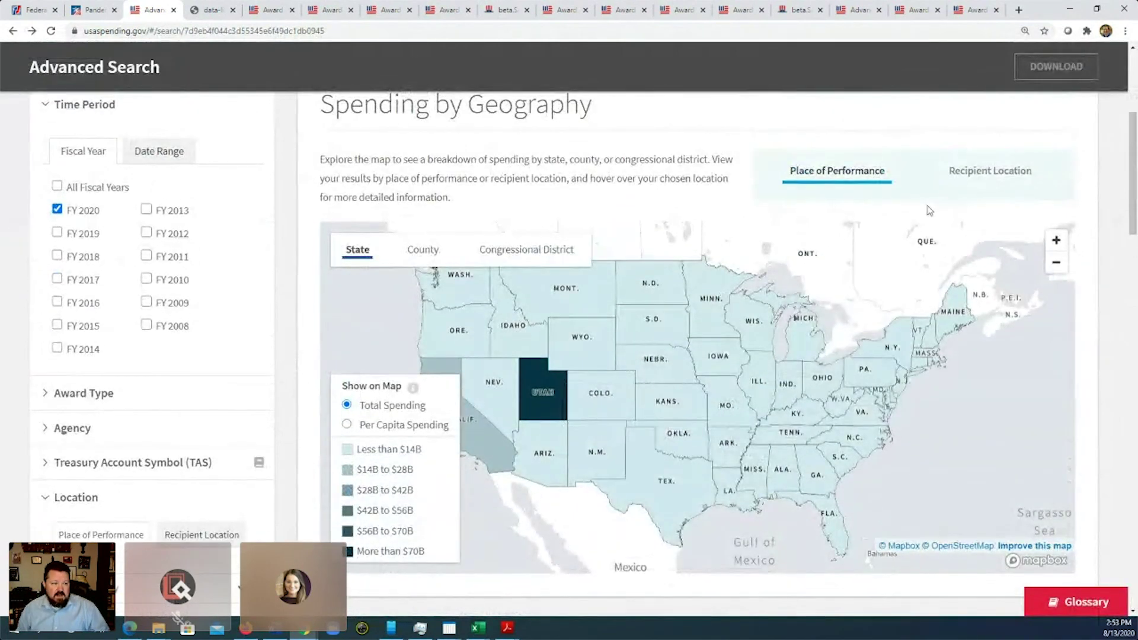
{"action": "left_click", "coordinate": [522, 250]}
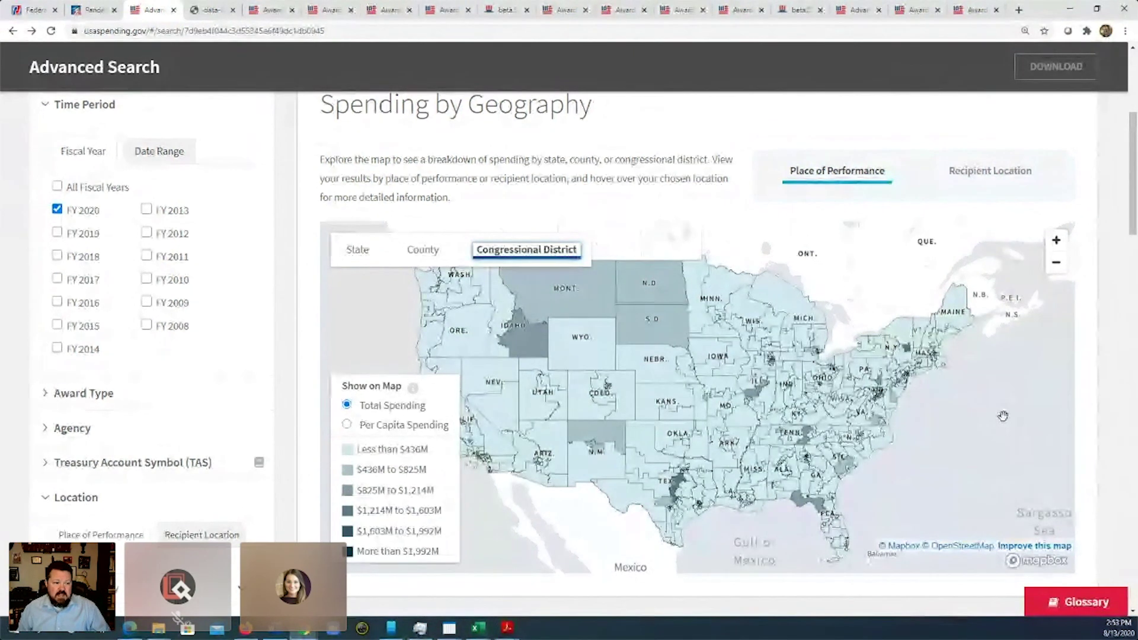
{"action": "mouse_move", "coordinate": [649, 292]}
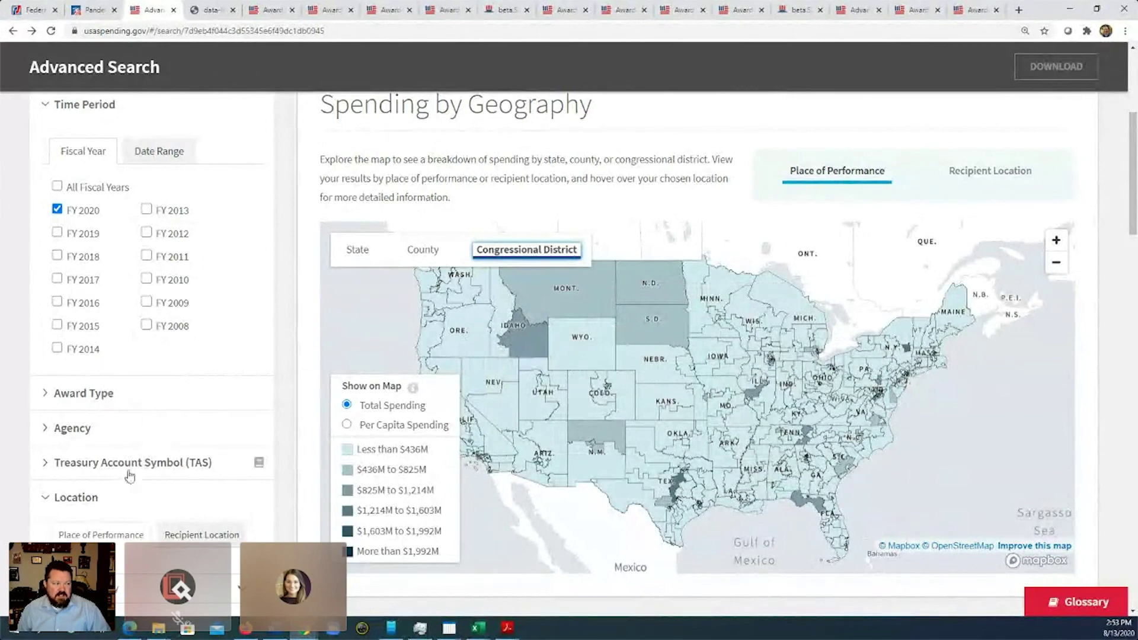
View the spending categories by Awarding Agency and inspect the Health and Human Services and Small Business Administration amounts
{"action": "scroll", "coordinate": [132, 397], "scroll_direction": "up", "scroll_amount": 4}
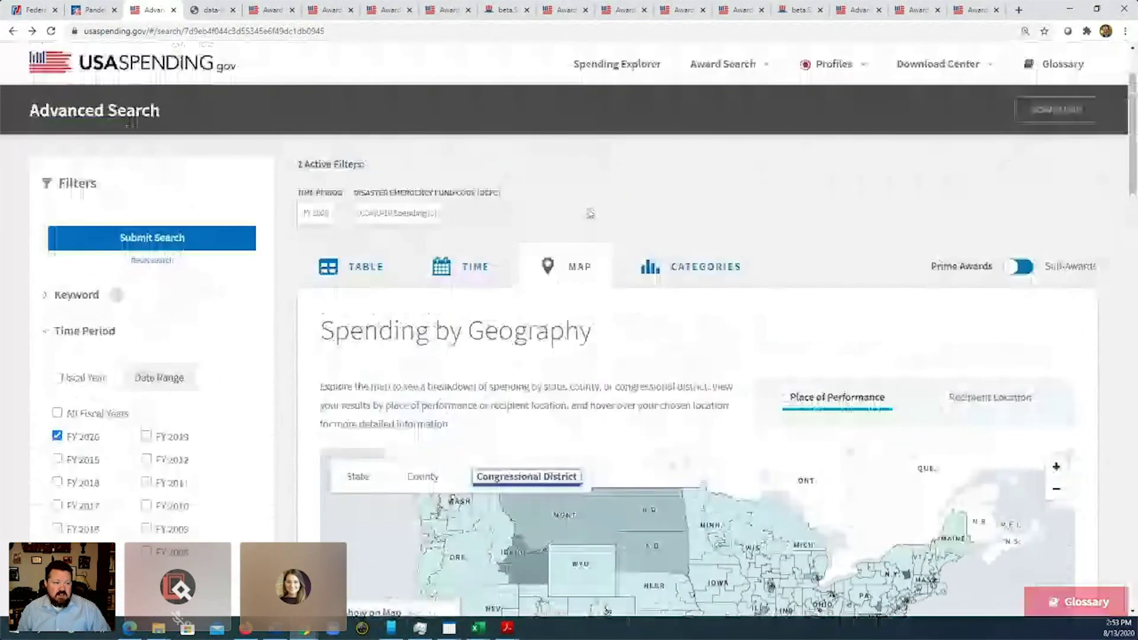
{"action": "left_click", "coordinate": [673, 271]}
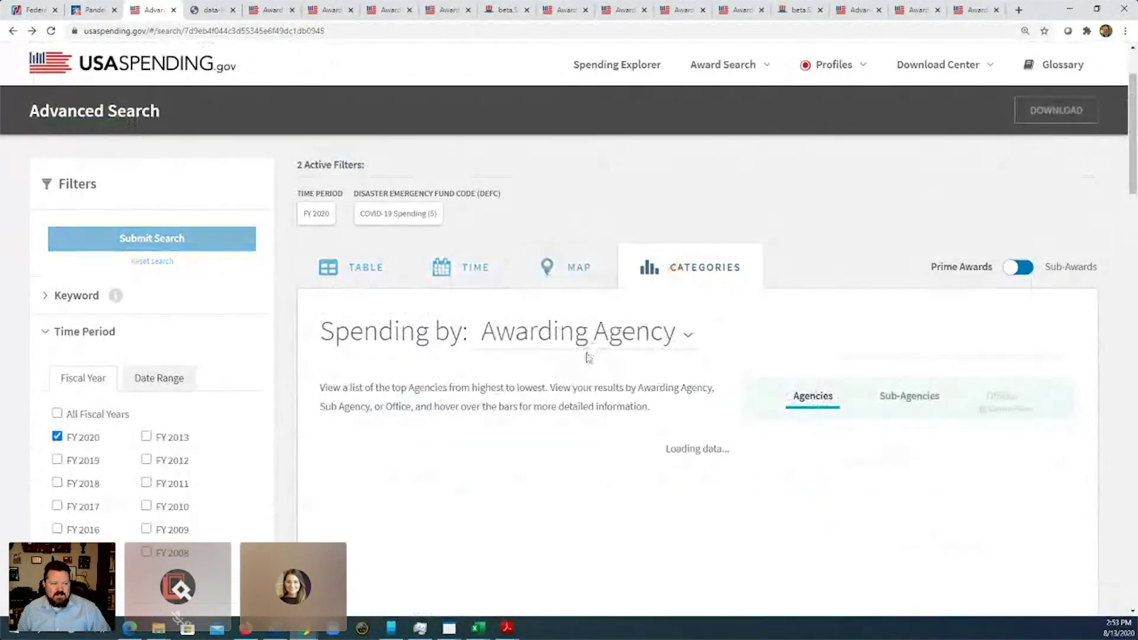
{"action": "scroll", "coordinate": [563, 376], "scroll_direction": "down", "scroll_amount": 3}
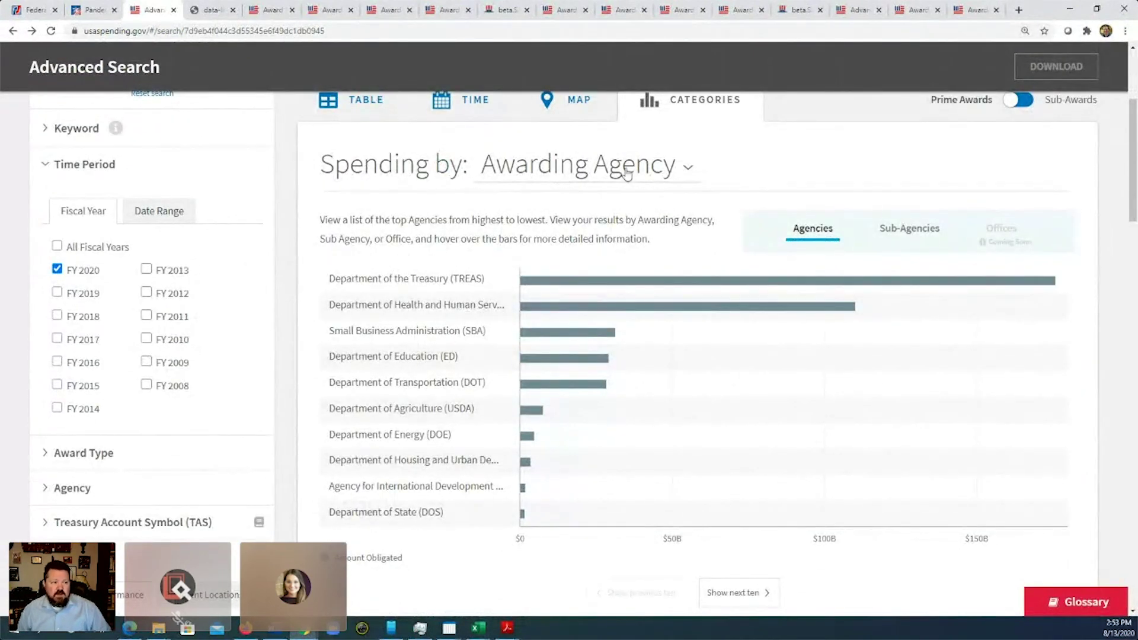
{"action": "mouse_move", "coordinate": [571, 283]}
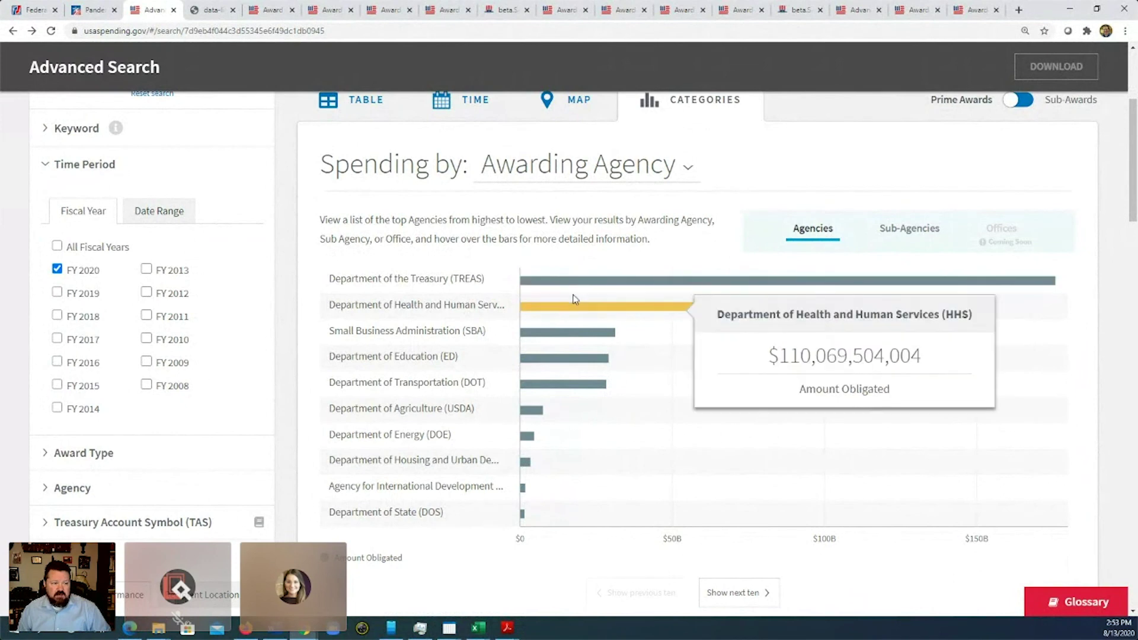
{"action": "mouse_move", "coordinate": [569, 348]}
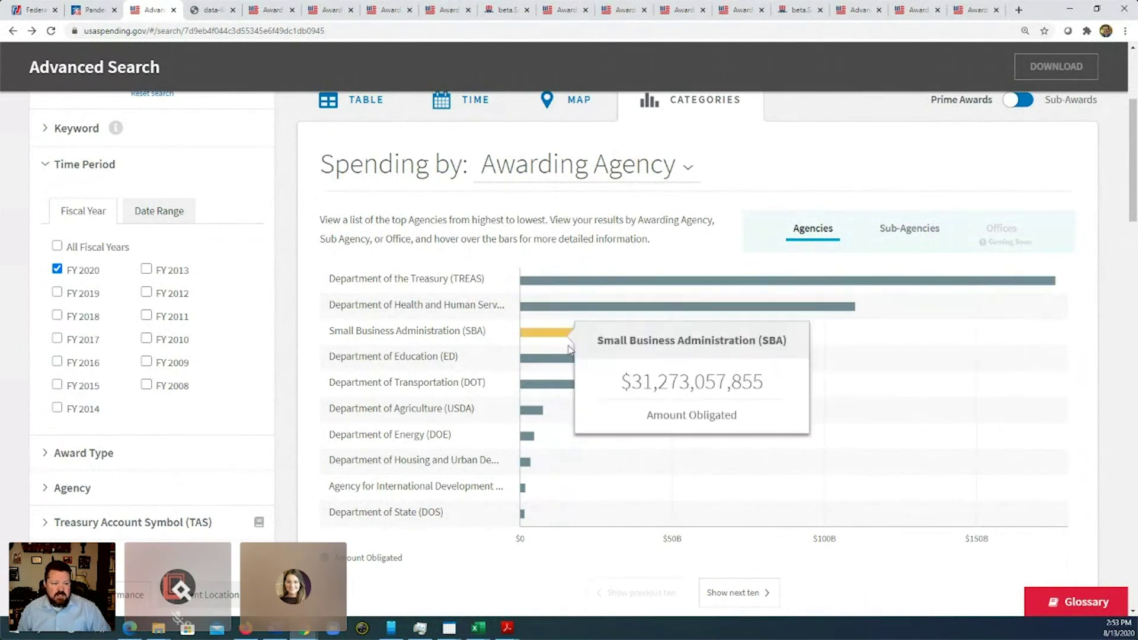
Switch the spending categories to CFDA Program and inspect the Provider Relief Fund and Coronavirus Relief Fund amounts
{"action": "left_click", "coordinate": [620, 176]}
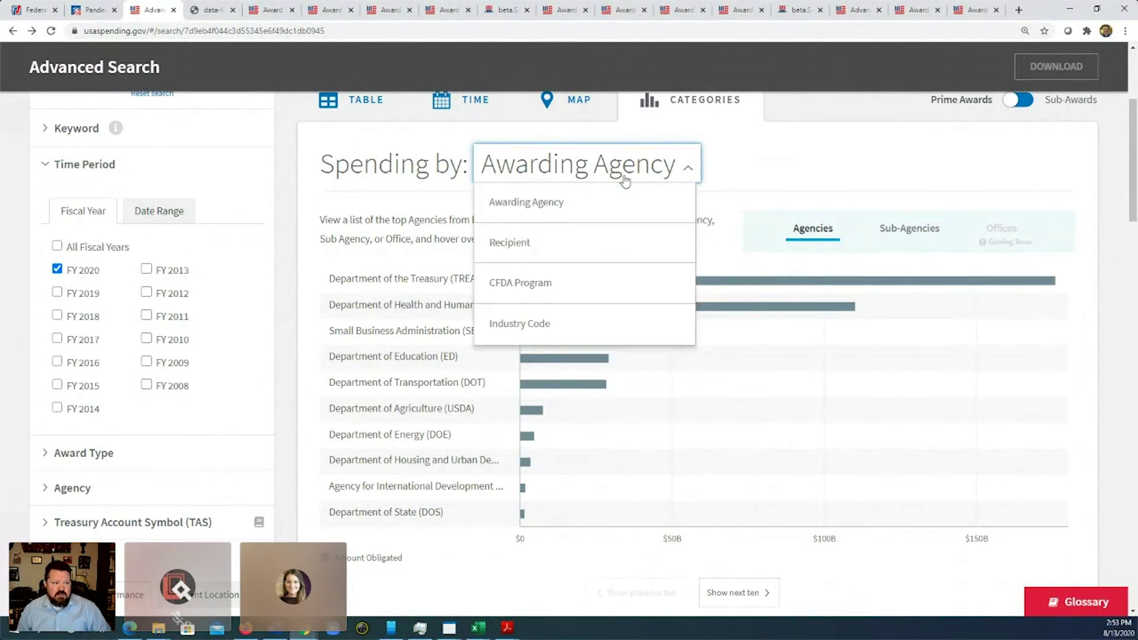
{"action": "left_click", "coordinate": [602, 294]}
{"action": "mouse_move", "coordinate": [606, 284]}
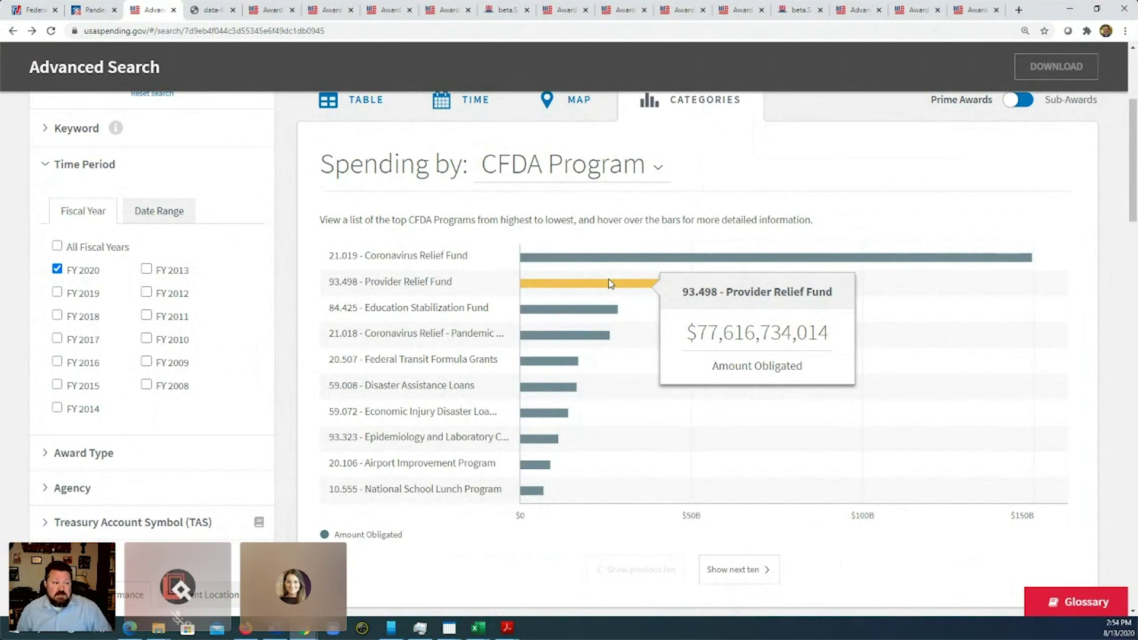
{"action": "mouse_move", "coordinate": [757, 272]}
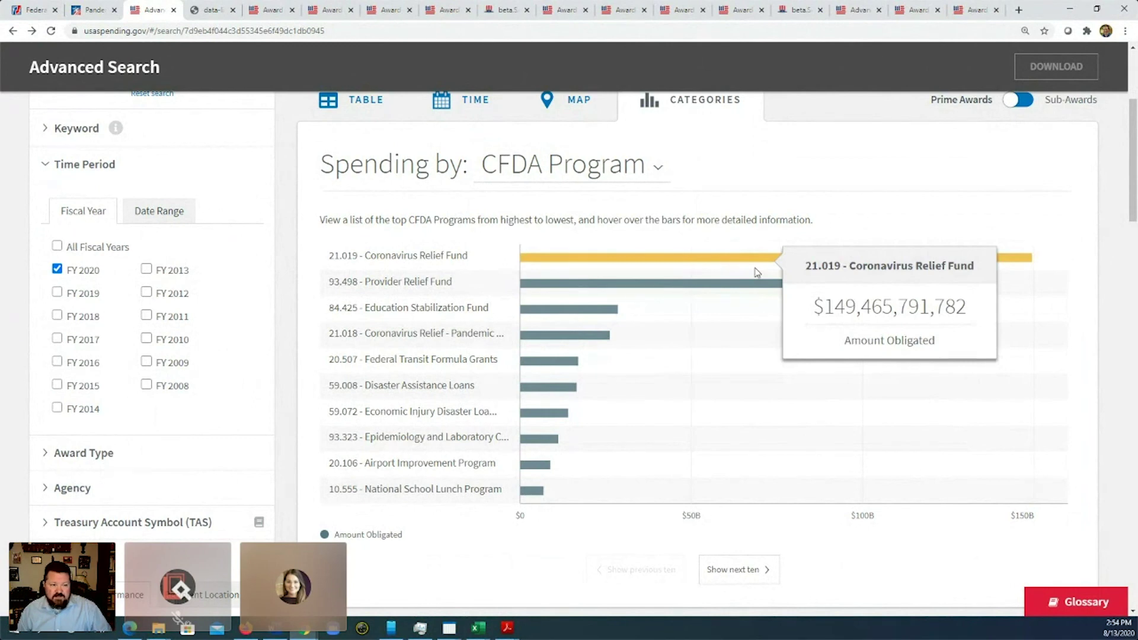
{"action": "mouse_move", "coordinate": [687, 290]}
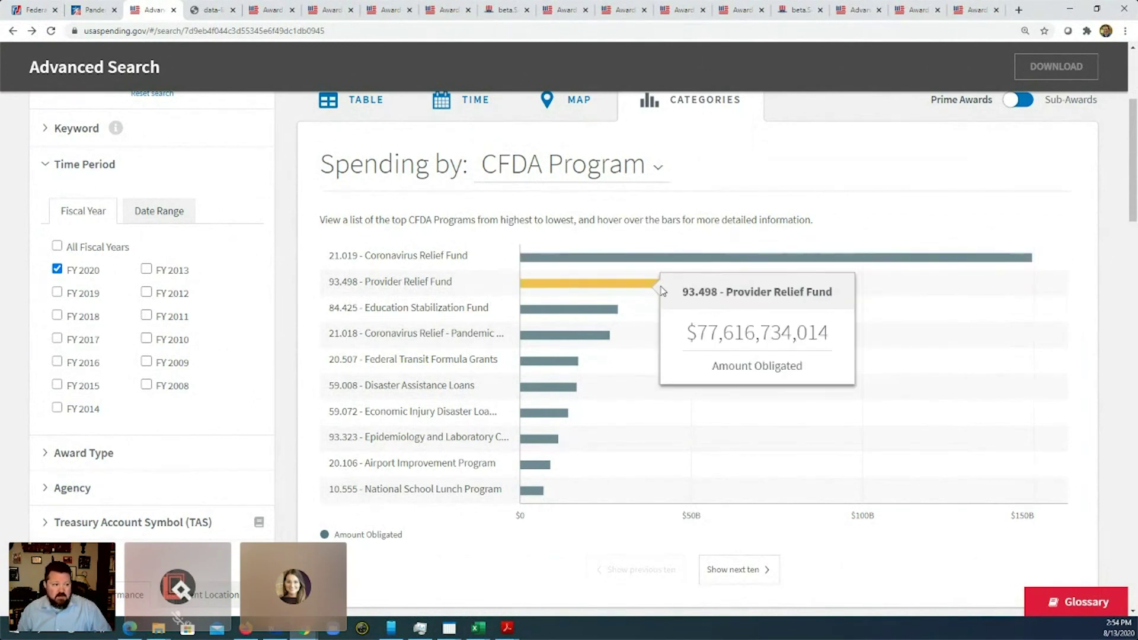
Inspect the Education Stabilization Fund and Epidemiology and Laboratory Capacity amounts, and the Coronavirus Emergency Supplemental Funding amount among the next ten CFDA programs
{"action": "mouse_move", "coordinate": [619, 306]}
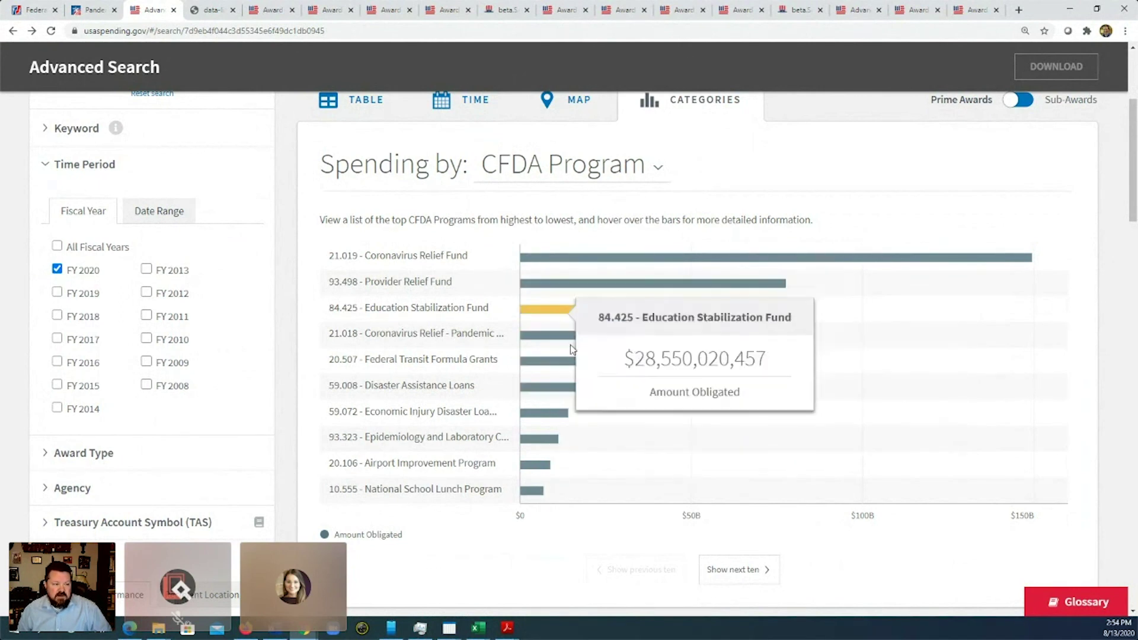
{"action": "mouse_move", "coordinate": [567, 435]}
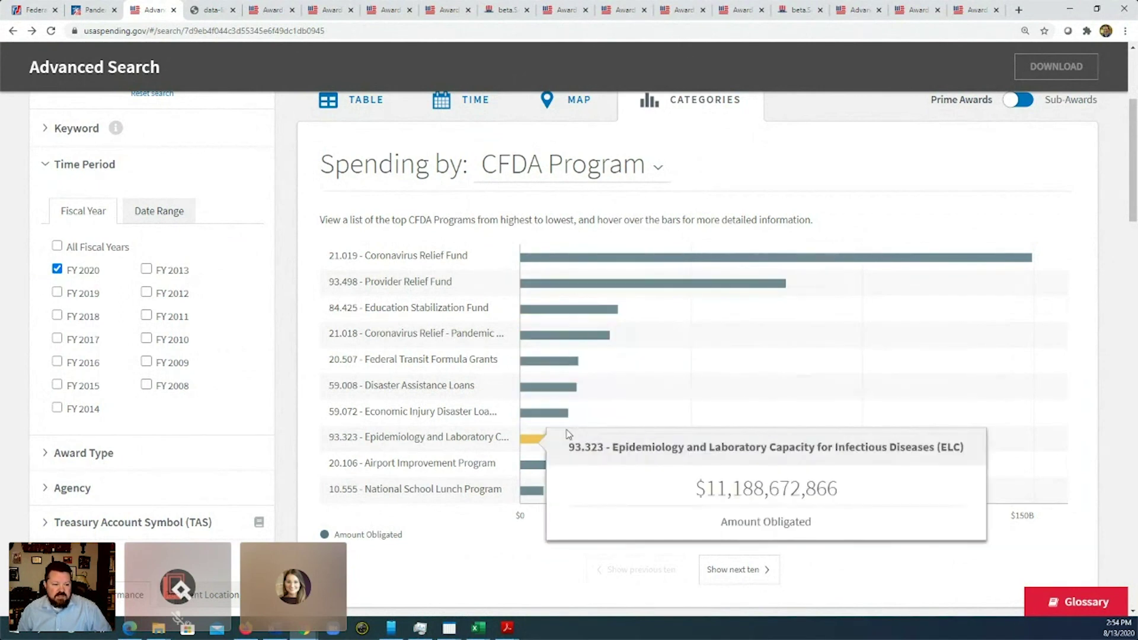
{"action": "left_click", "coordinate": [744, 579]}
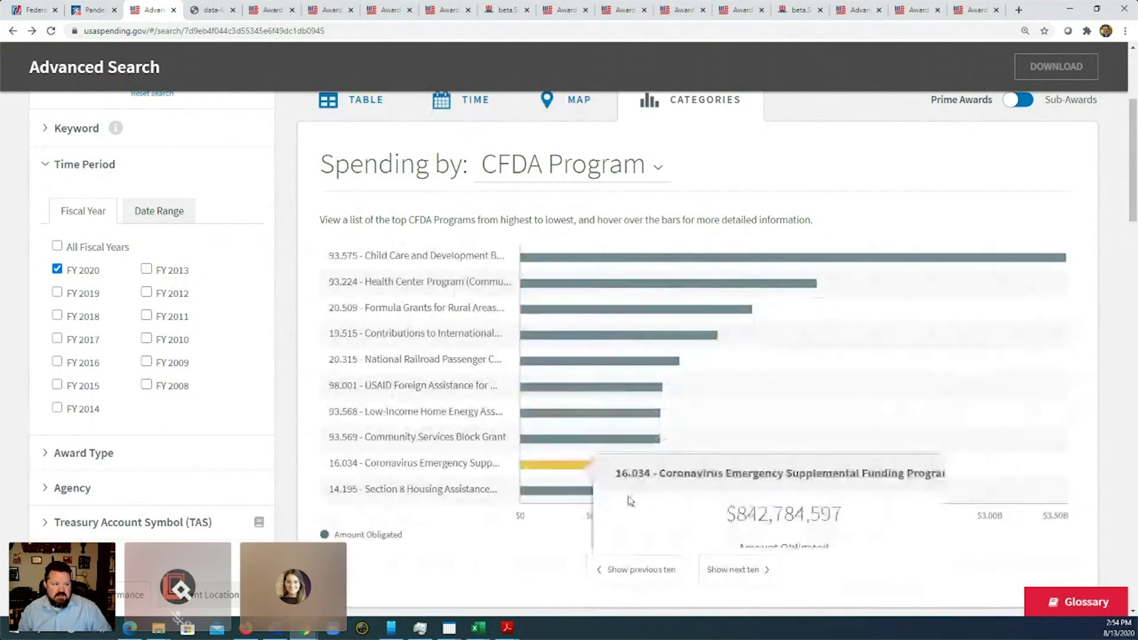
{"action": "mouse_move", "coordinate": [651, 474]}
{"action": "scroll", "coordinate": [613, 478], "scroll_direction": "up", "scroll_amount": 3}
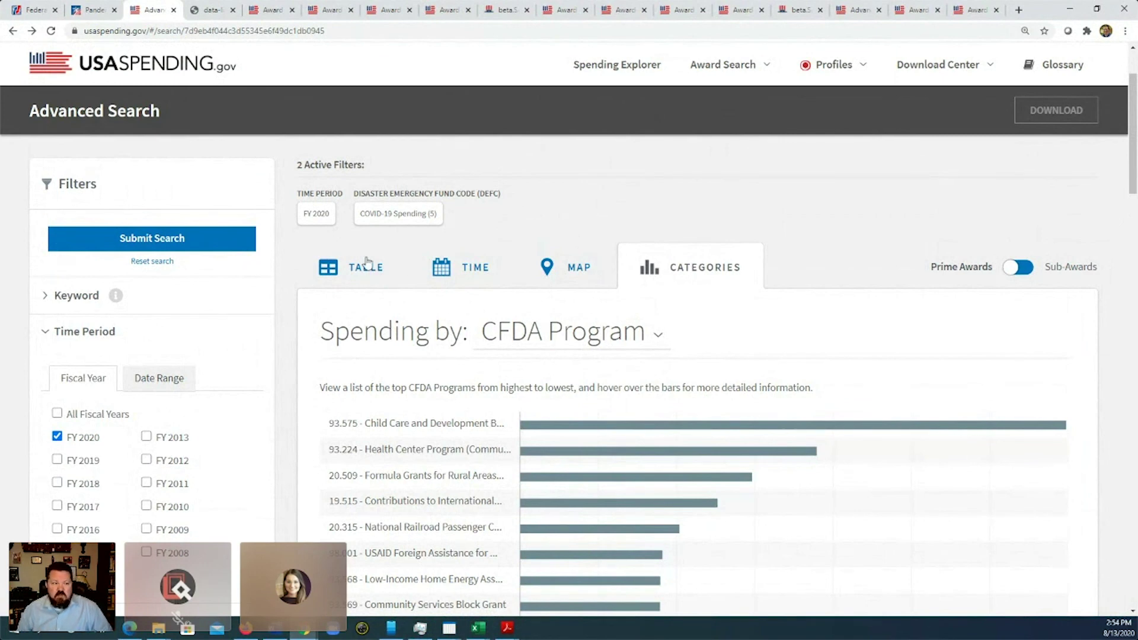
{"action": "scroll", "coordinate": [371, 260], "scroll_direction": "down", "scroll_amount": 2}
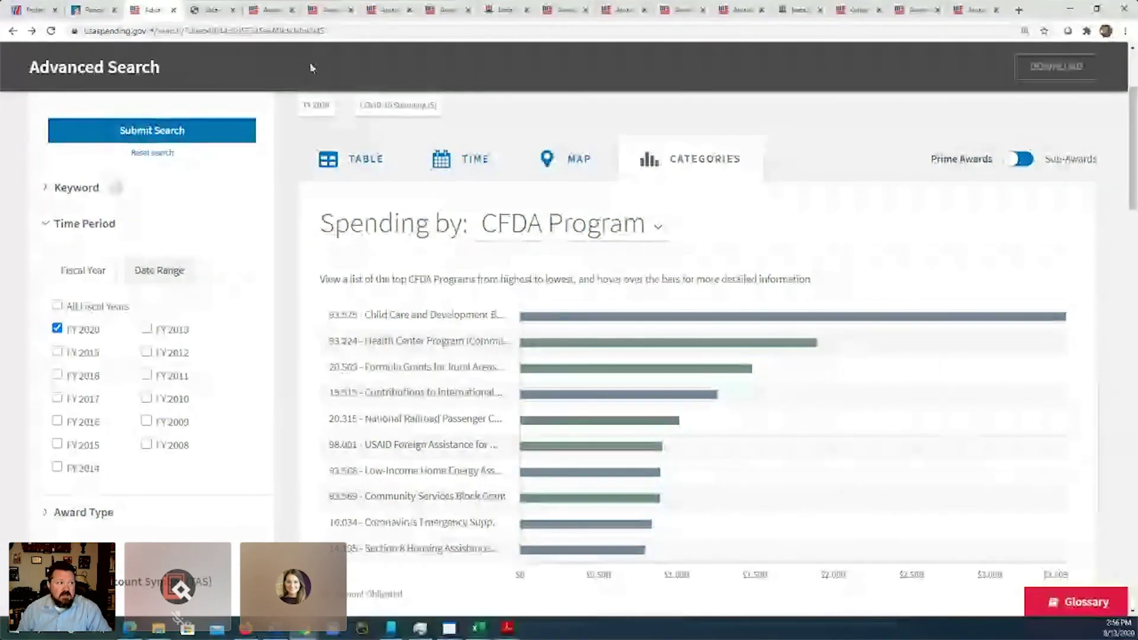
Glance at the 3M Company grant page, and return to the Advanced Search results in the Table view
{"action": "left_click", "coordinate": [276, 13]}
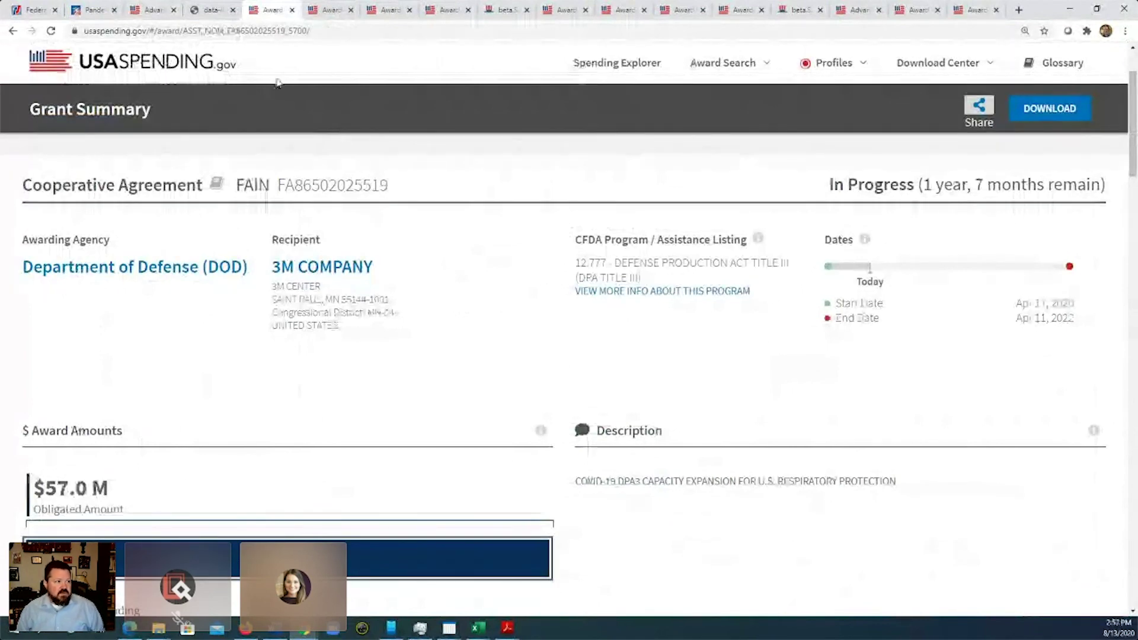
{"action": "left_click", "coordinate": [161, 12]}
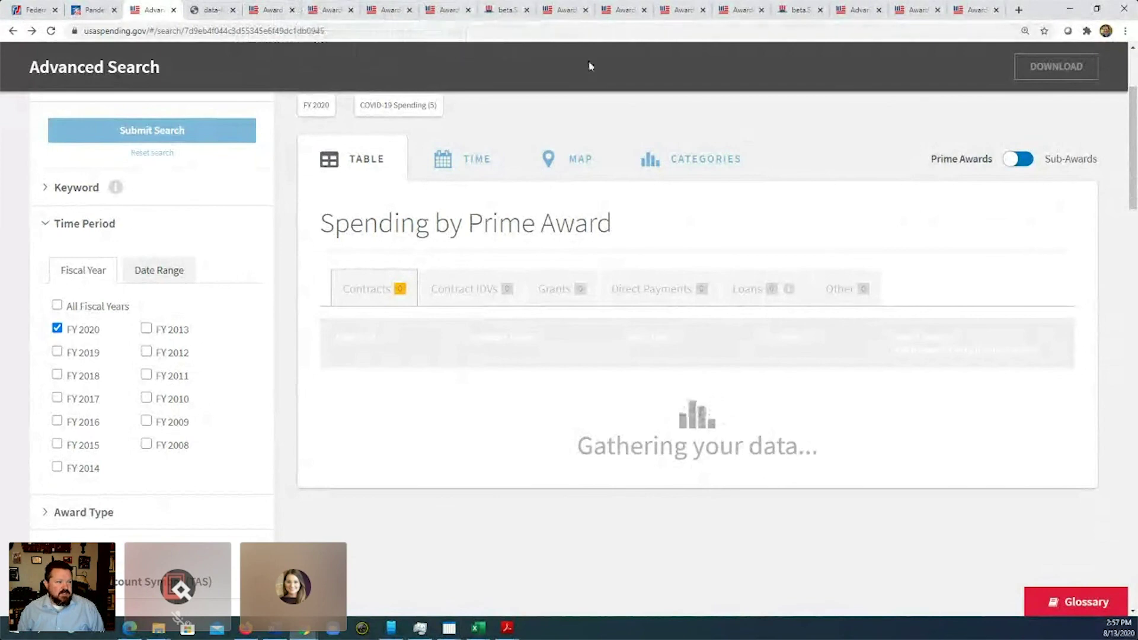
Open the American Airlines direct payment summary and inspect its COVID-19 Spending tag and COVID-19 outlayed amount
{"action": "left_click", "coordinate": [567, 10]}
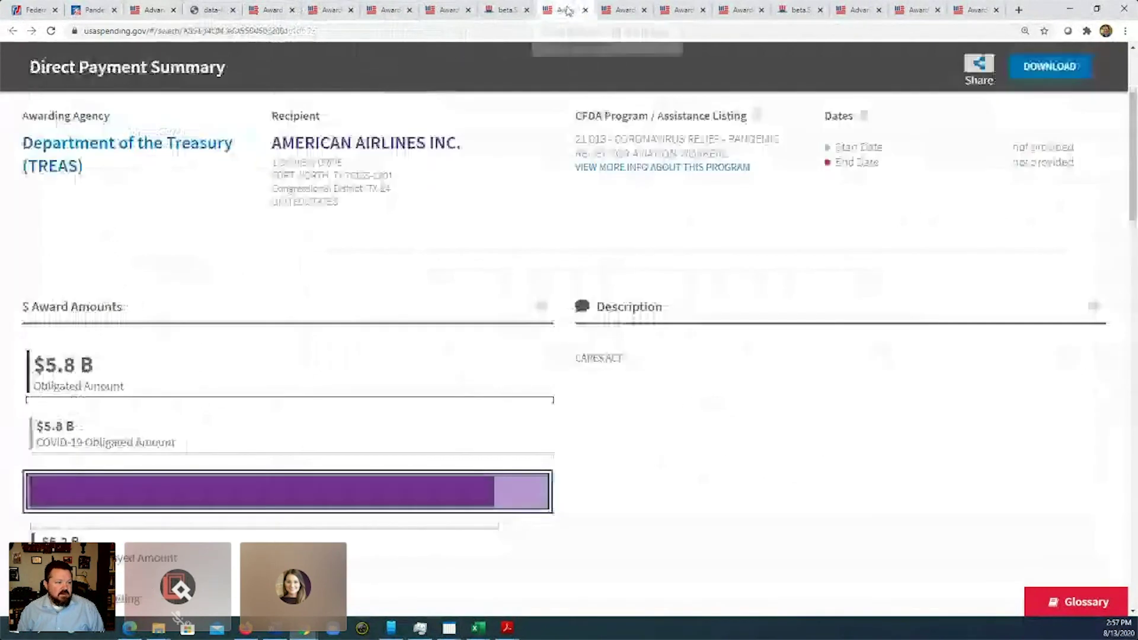
{"action": "scroll", "coordinate": [563, 259], "scroll_direction": "up", "scroll_amount": 3}
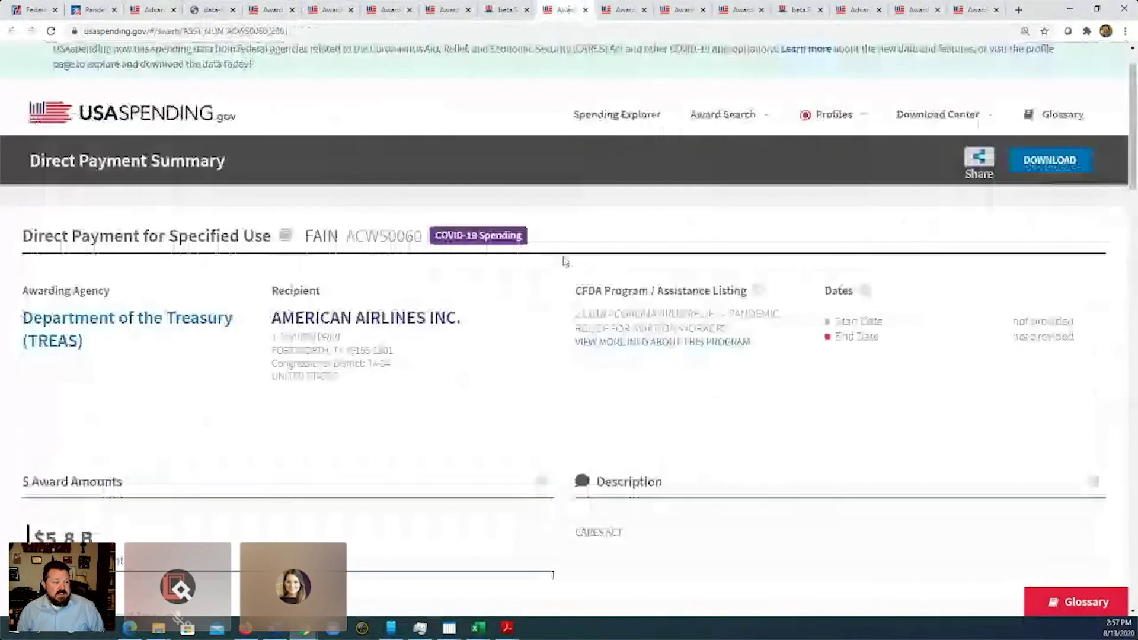
{"action": "scroll", "coordinate": [564, 261], "scroll_direction": "up", "scroll_amount": 1}
{"action": "mouse_move", "coordinate": [499, 290]}
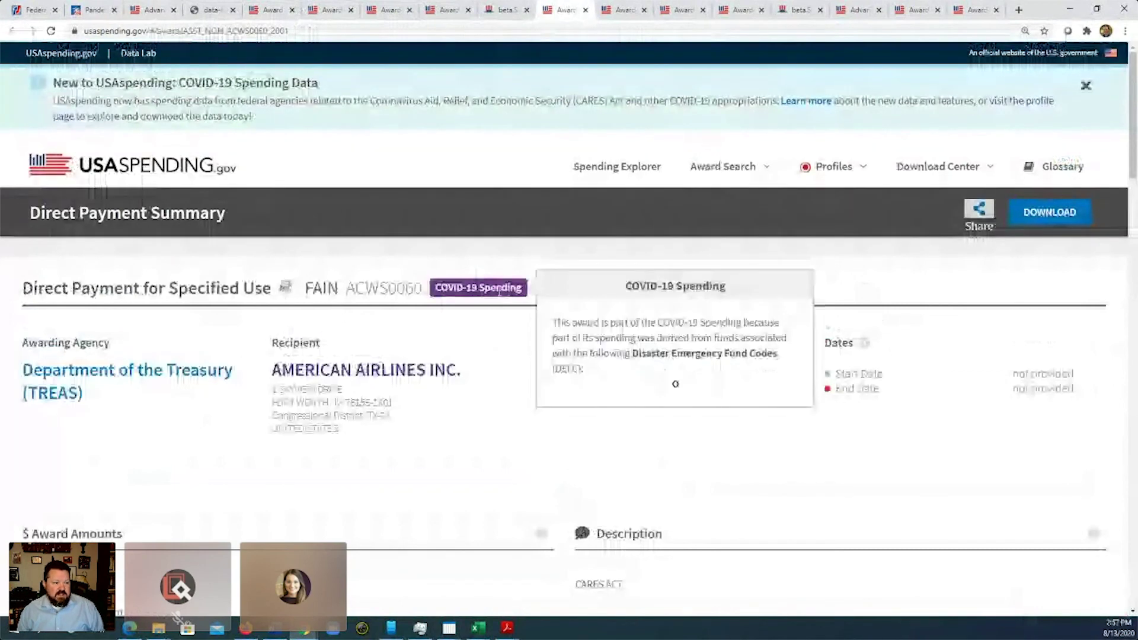
{"action": "scroll", "coordinate": [475, 314], "scroll_direction": "down", "scroll_amount": 4}
{"action": "mouse_move", "coordinate": [271, 476]}
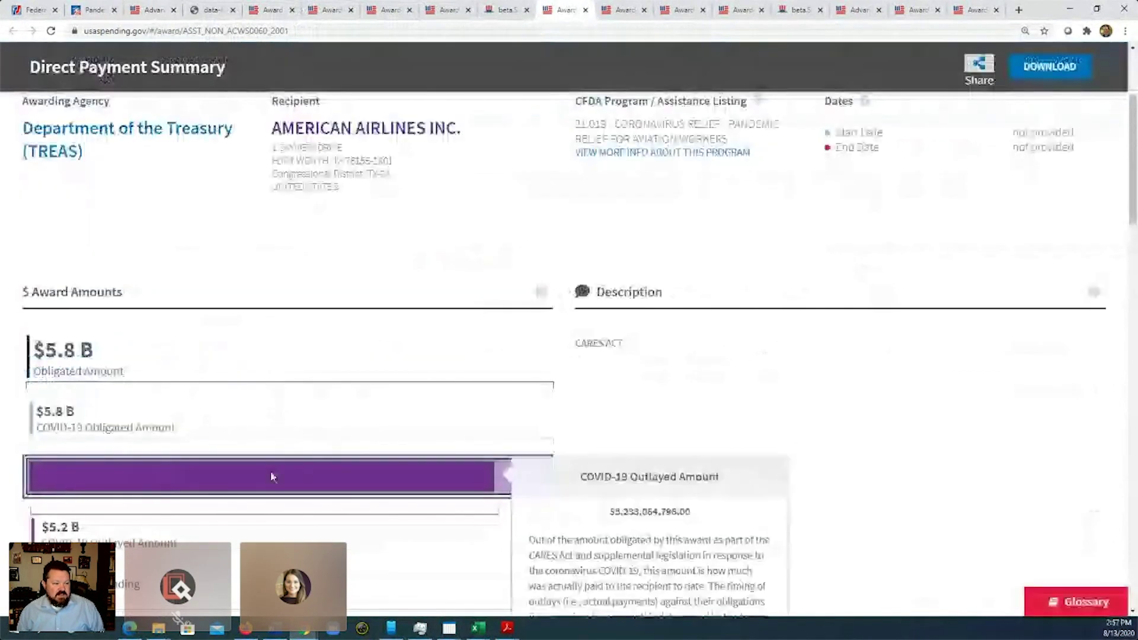
{"action": "scroll", "coordinate": [428, 279], "scroll_direction": "up", "scroll_amount": 2}
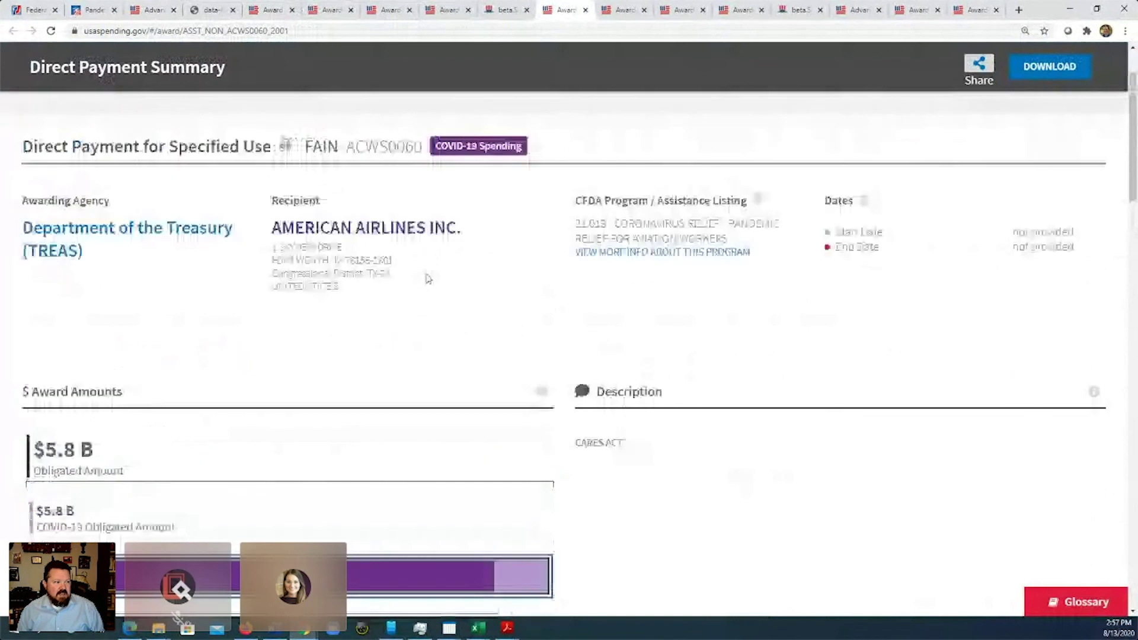
{"action": "scroll", "coordinate": [451, 237], "scroll_direction": "up", "scroll_amount": 3}
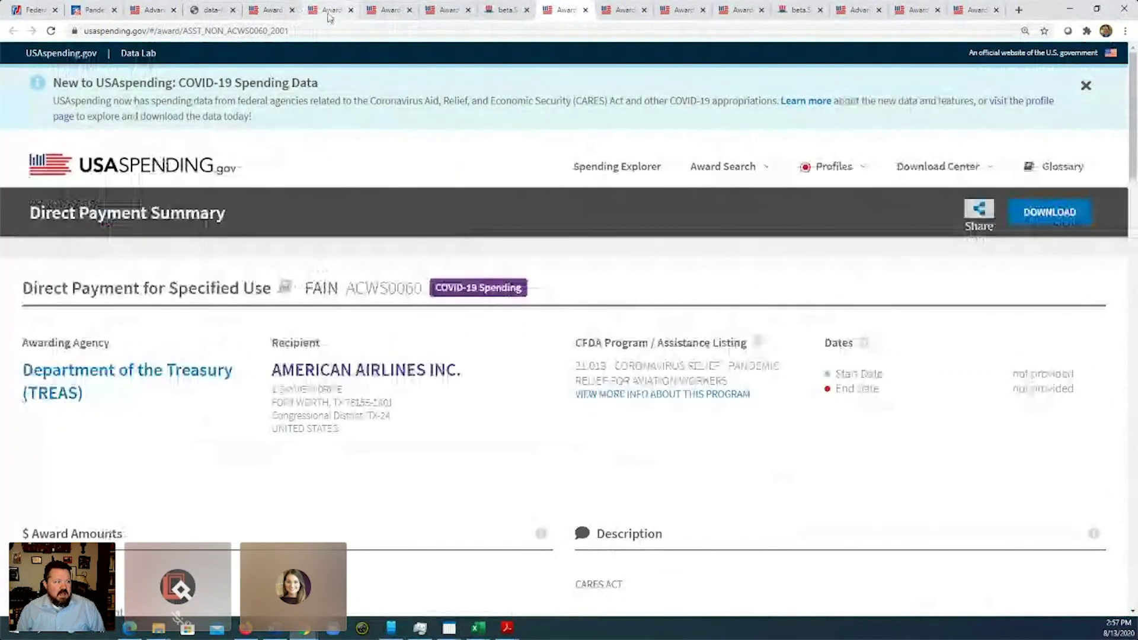
Return to the 3M Company grant summary and highlight its Cooperative Agreement award type and its COVID-19 description
{"action": "left_click", "coordinate": [270, 10]}
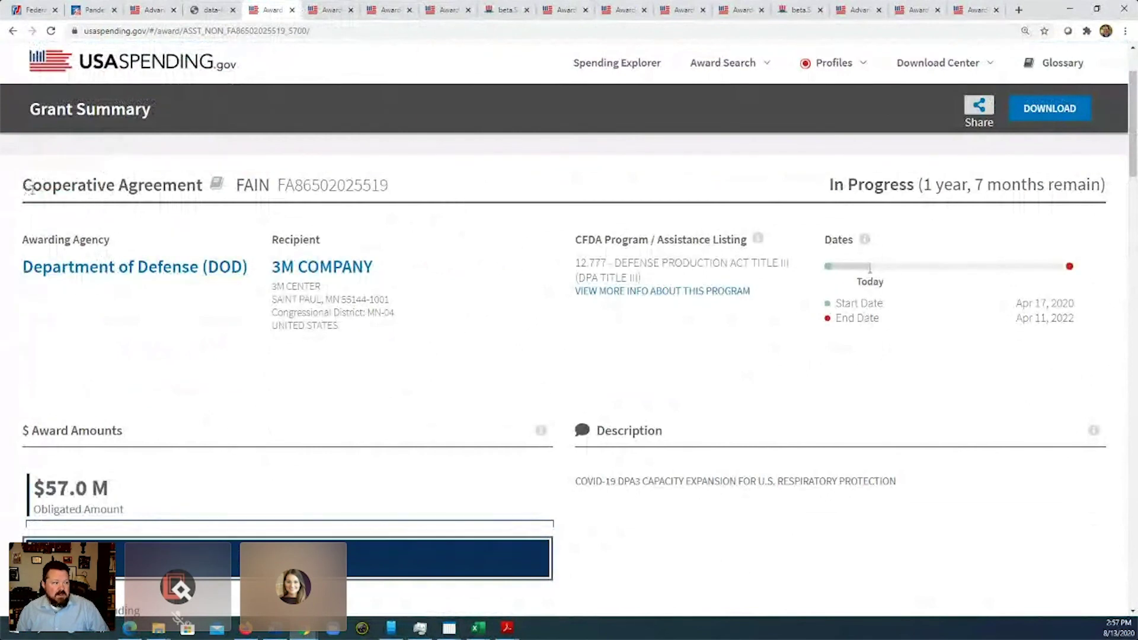
{"action": "left_click_drag", "start_coordinate": [23, 186], "coordinate": [185, 187]}
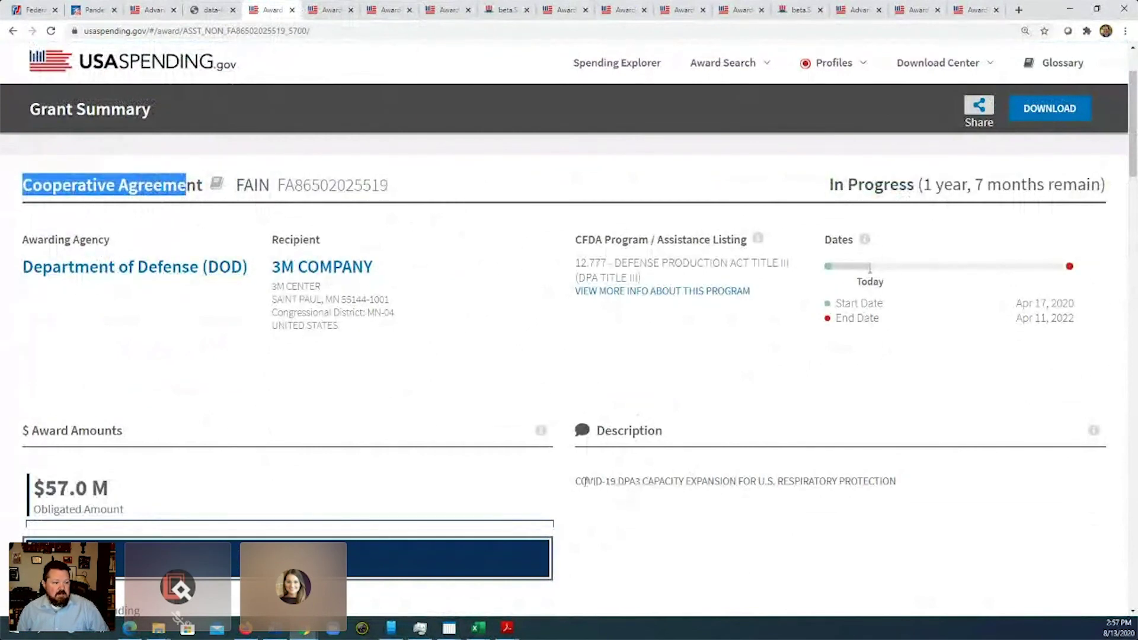
{"action": "left_click_drag", "start_coordinate": [575, 481], "coordinate": [899, 486]}
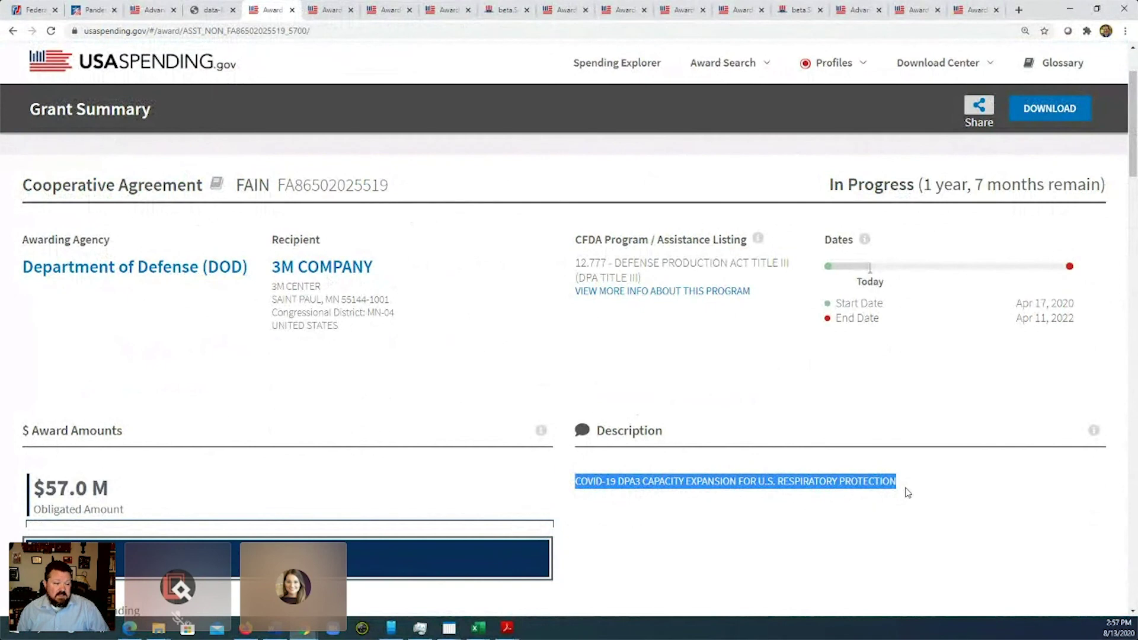
{"action": "left_click", "coordinate": [701, 494]}
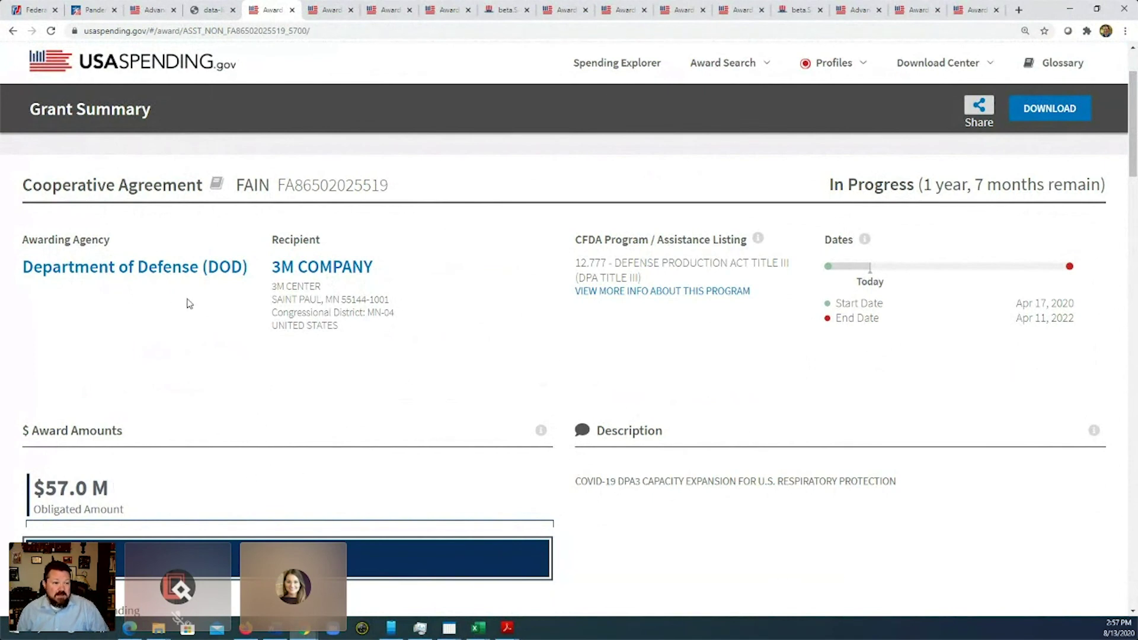
Highlight the award descriptions on the North Carolina State University grant summary and the Highlight Technologies contract summary
{"action": "left_click", "coordinate": [329, 10]}
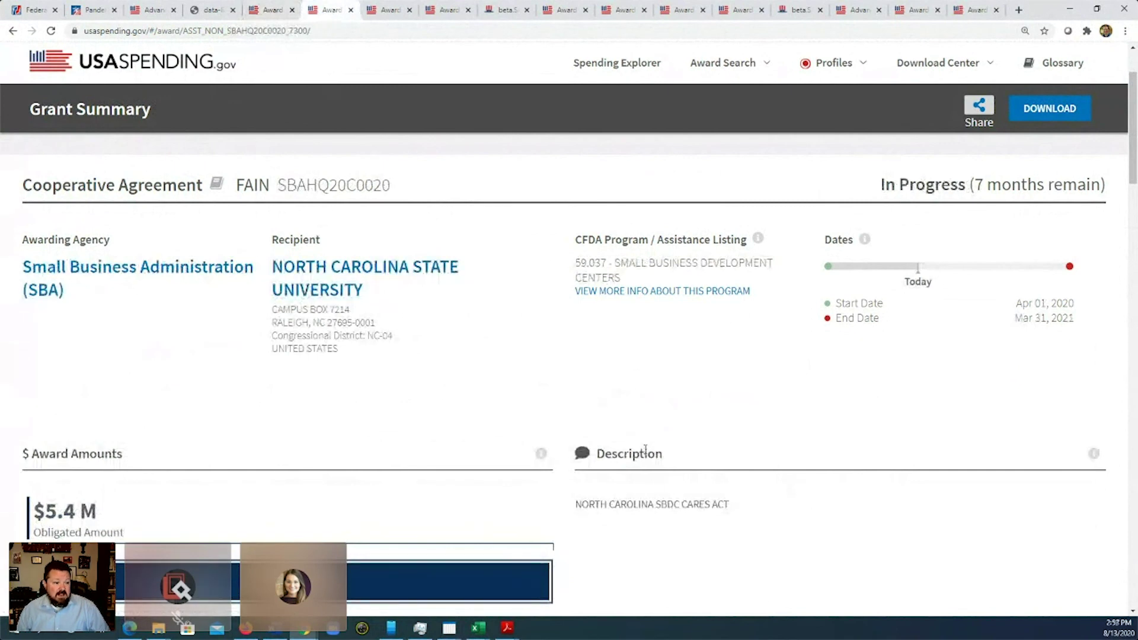
{"action": "left_click_drag", "start_coordinate": [576, 503], "coordinate": [729, 504]}
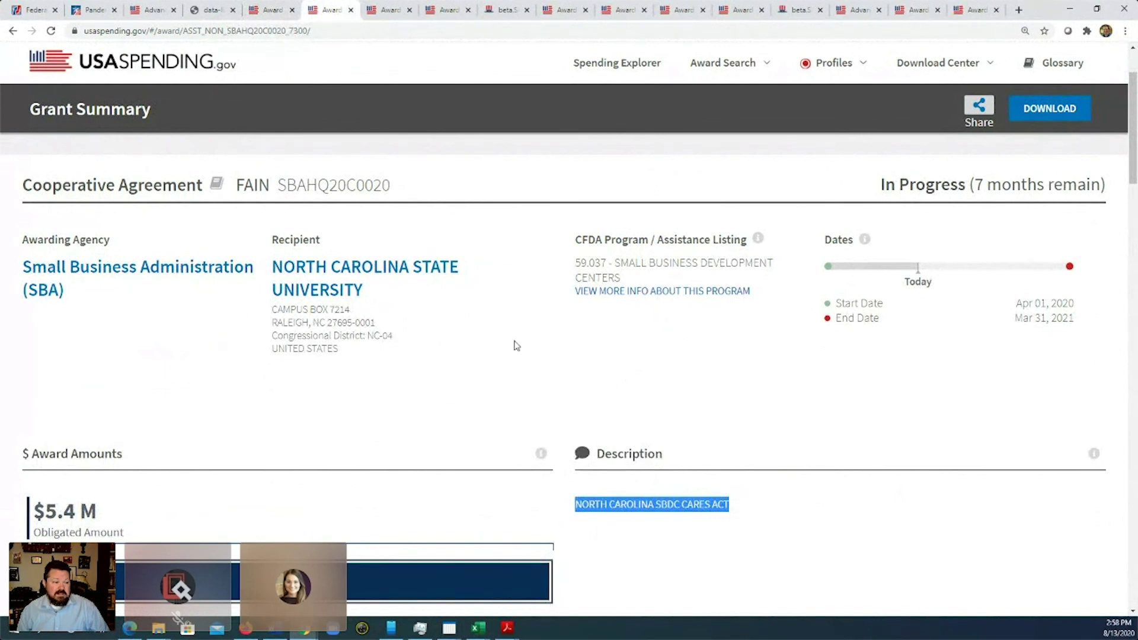
{"action": "left_click", "coordinate": [372, 12]}
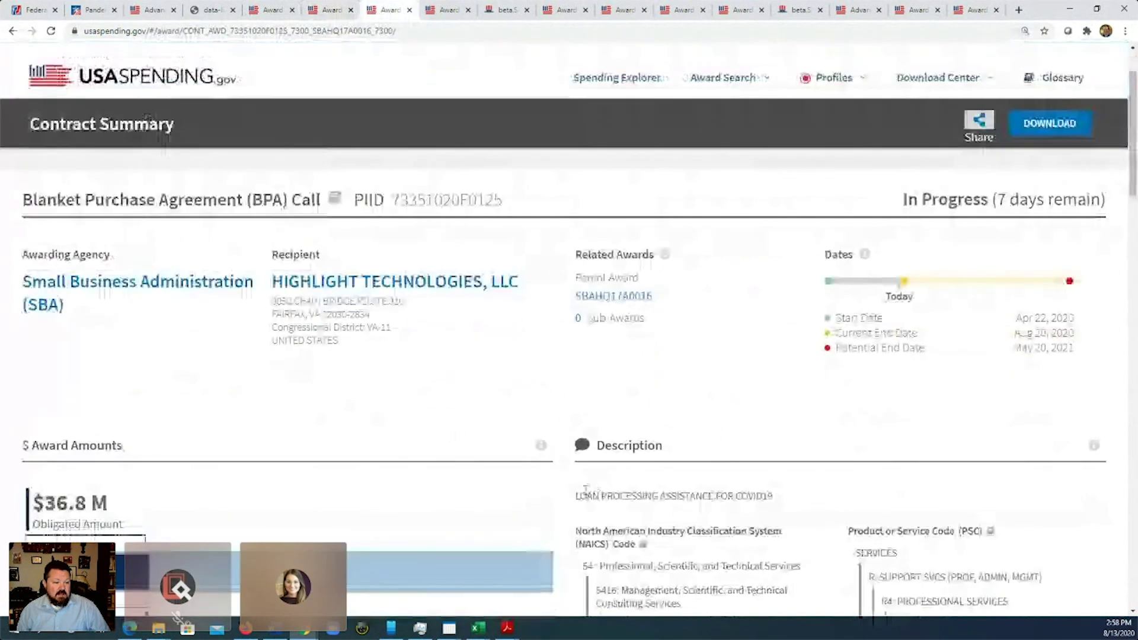
{"action": "left_click_drag", "start_coordinate": [574, 495], "coordinate": [779, 507]}
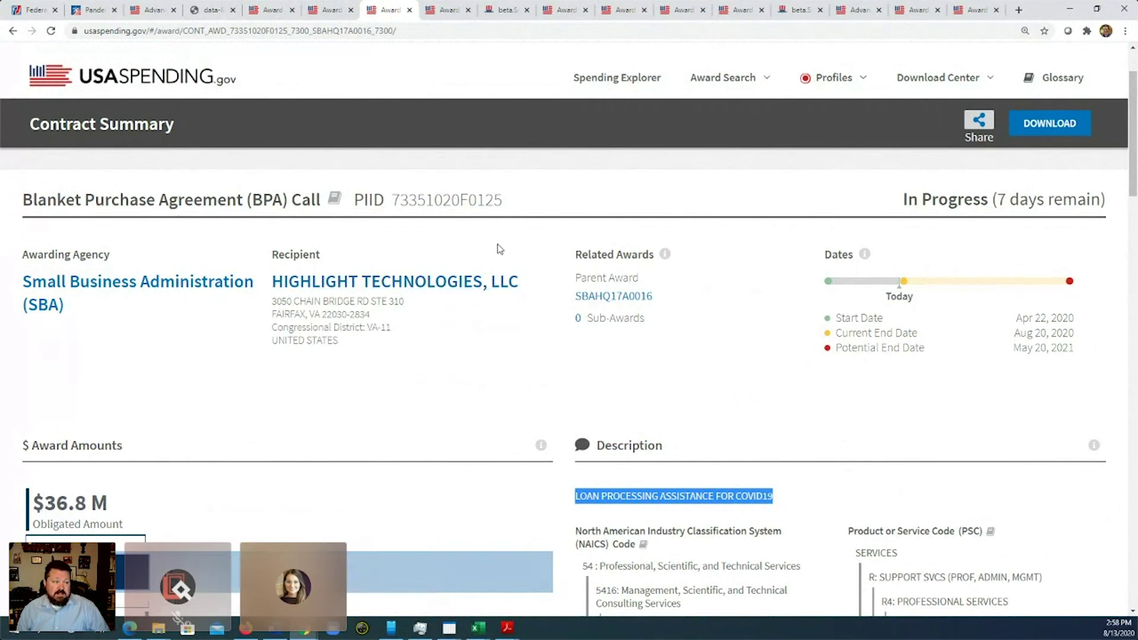
Open the Red Tail Logistics purchase order summary and highlight its description, "COVID-19 PPE to support Region VIII states"
{"action": "left_click", "coordinate": [451, 11]}
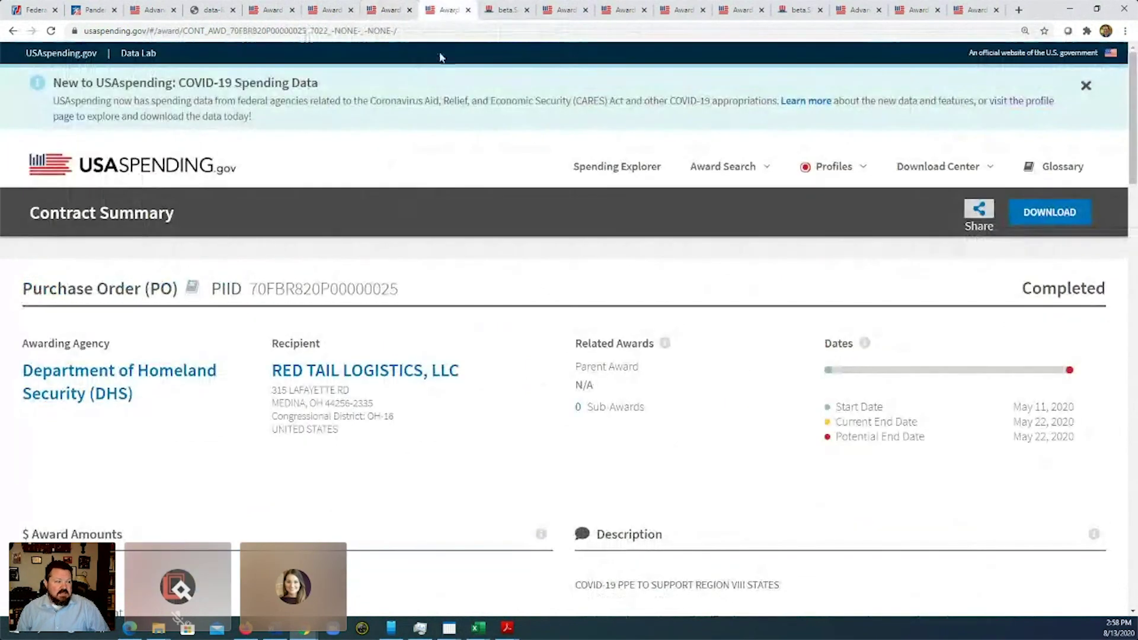
{"action": "scroll", "coordinate": [461, 228], "scroll_direction": "down", "scroll_amount": 1}
{"action": "scroll", "coordinate": [461, 228], "scroll_direction": "down", "scroll_amount": 2}
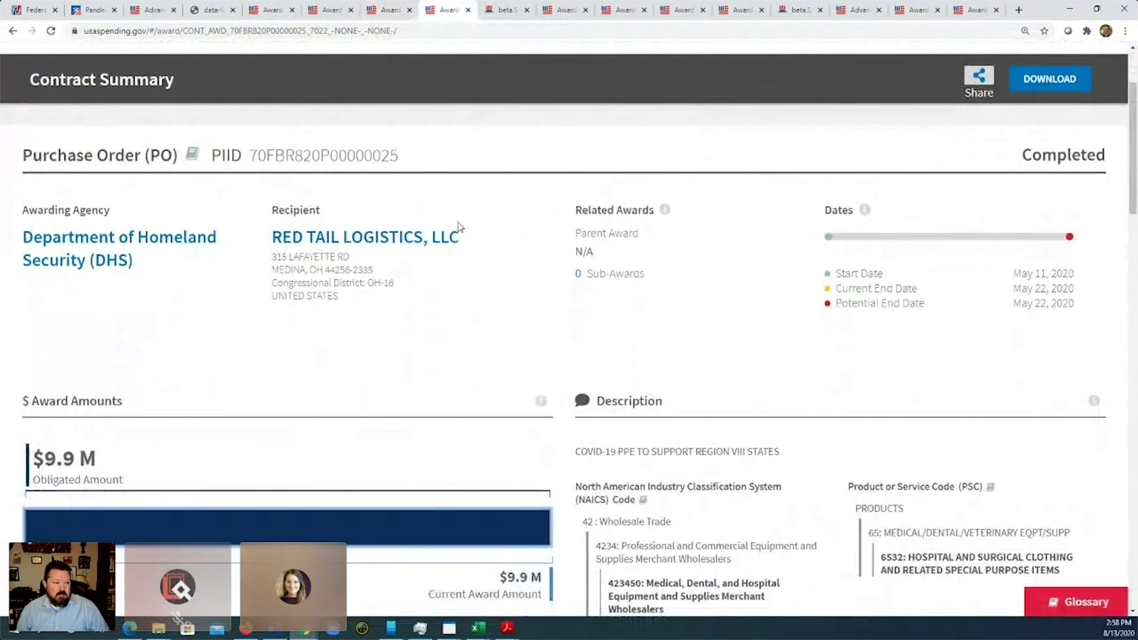
{"action": "left_click_drag", "start_coordinate": [623, 456], "coordinate": [649, 455]}
{"action": "left_click_drag", "start_coordinate": [578, 451], "coordinate": [781, 461]}
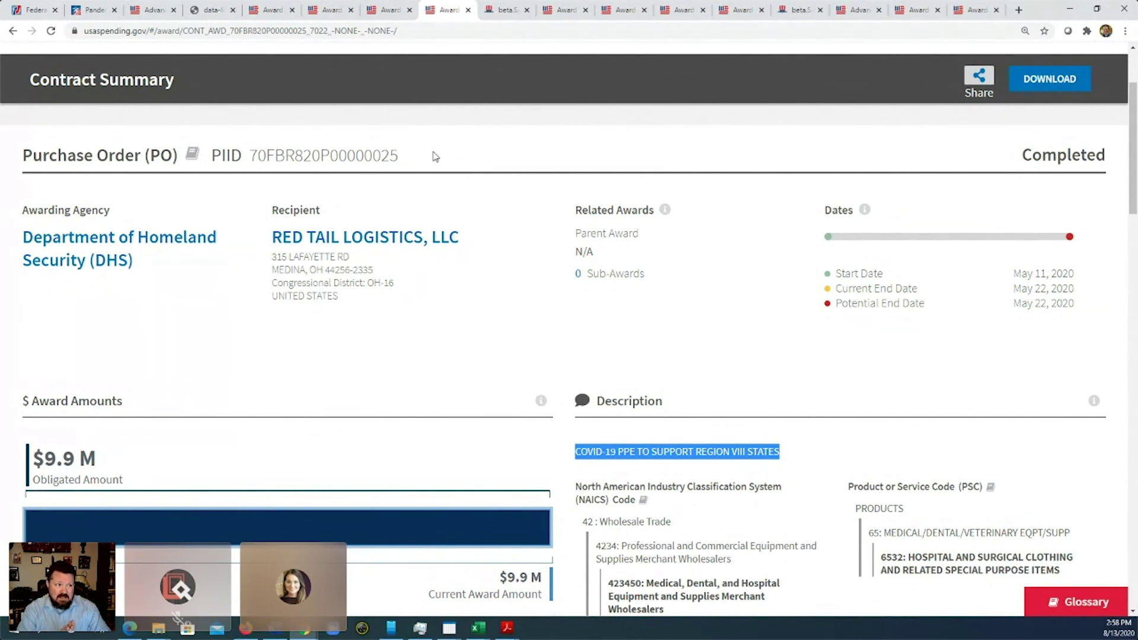
Return to the American Airlines direct payment summary and highlight "Aviation Workers" in the CFDA program and the "CARES Act" description
{"action": "left_click", "coordinate": [560, 18]}
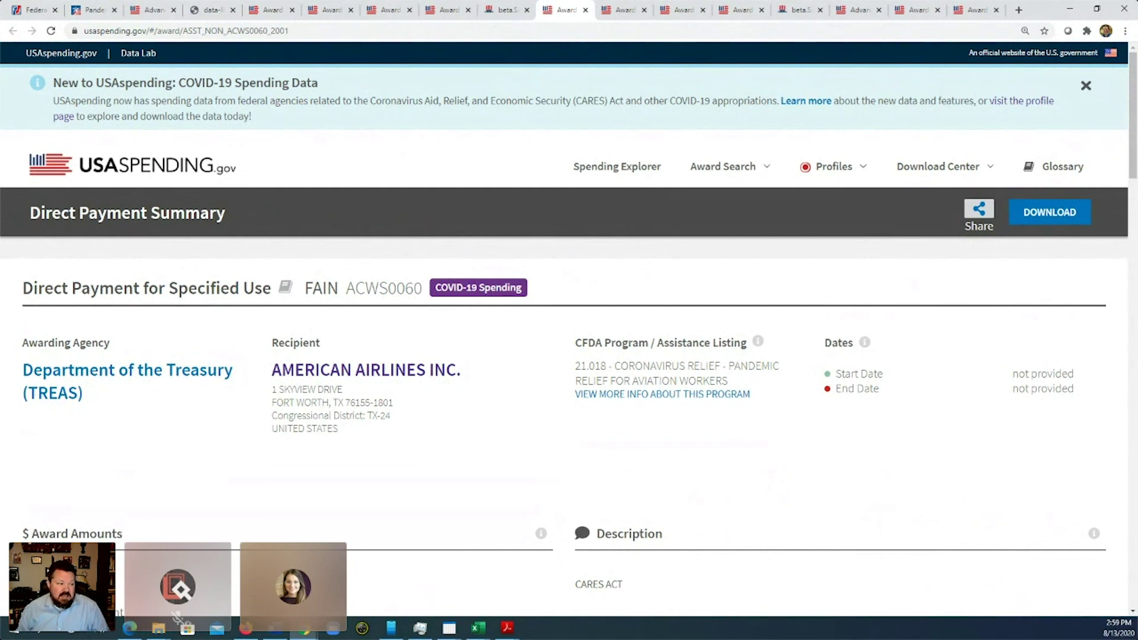
{"action": "scroll", "coordinate": [897, 457], "scroll_direction": "down", "scroll_amount": 1}
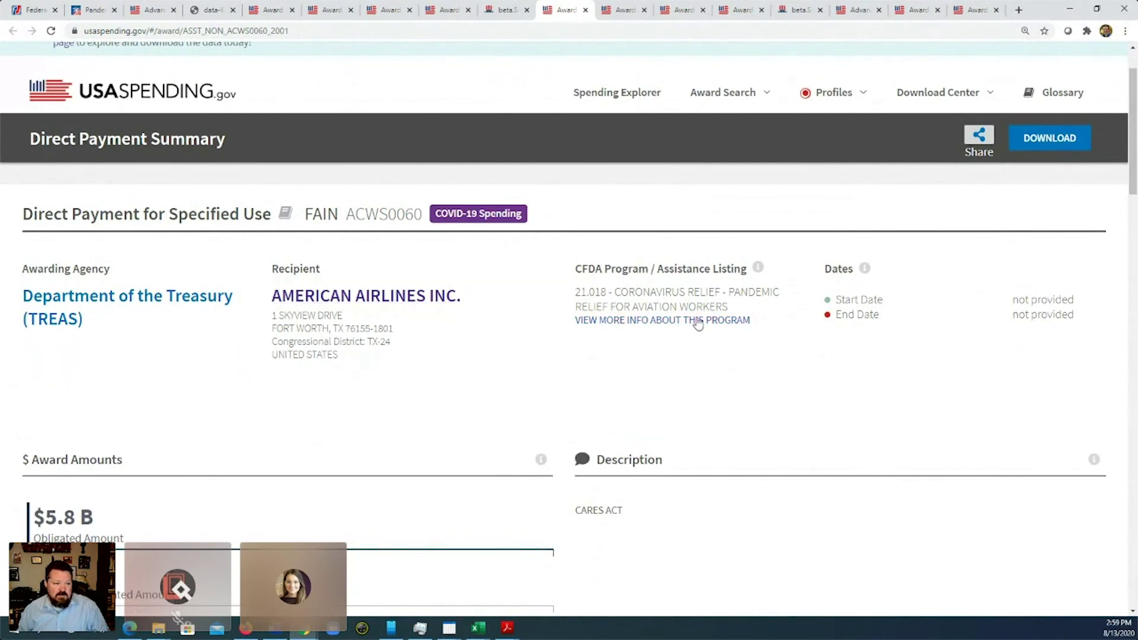
{"action": "left_click_drag", "start_coordinate": [631, 307], "coordinate": [724, 307]}
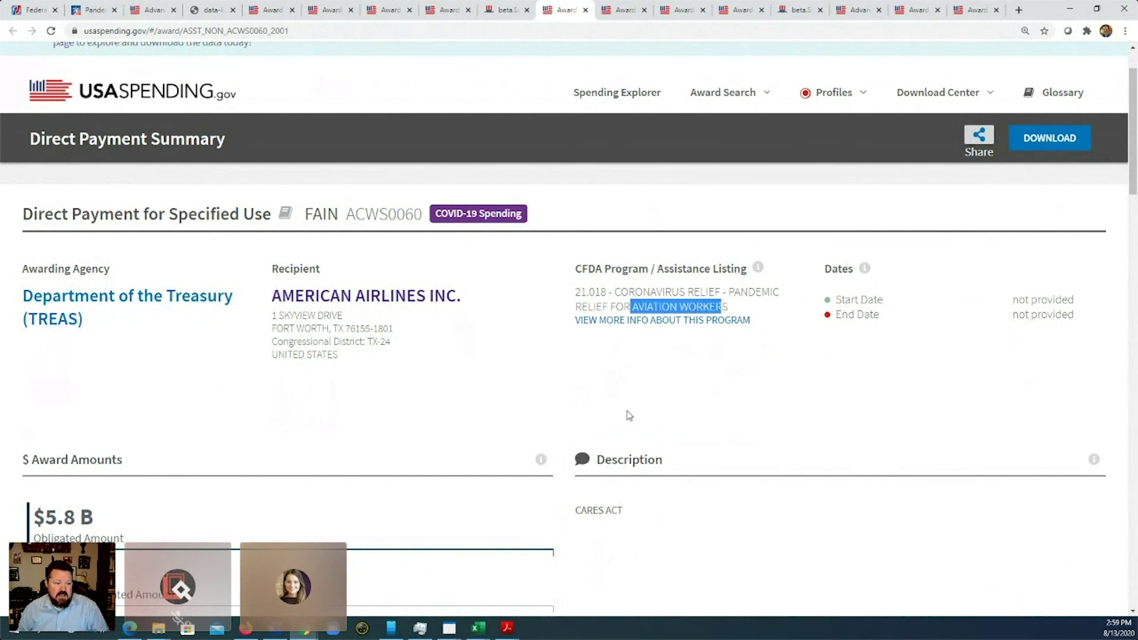
{"action": "left_click", "coordinate": [574, 500]}
{"action": "scroll", "coordinate": [569, 510], "scroll_direction": "down", "scroll_amount": 4}
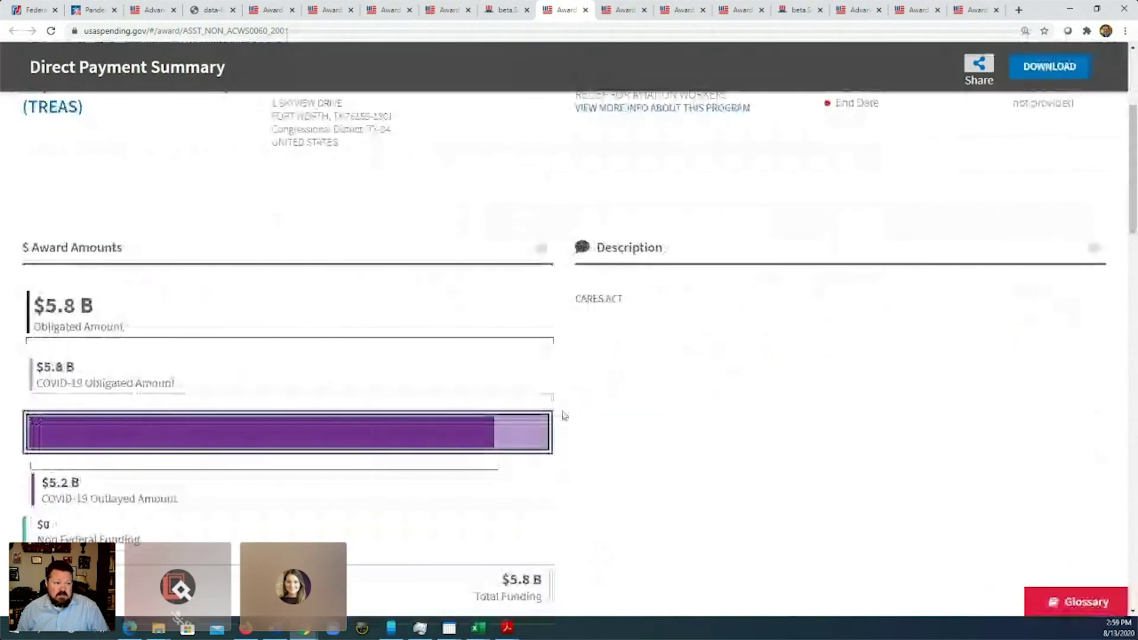
{"action": "left_click_drag", "start_coordinate": [573, 299], "coordinate": [627, 307]}
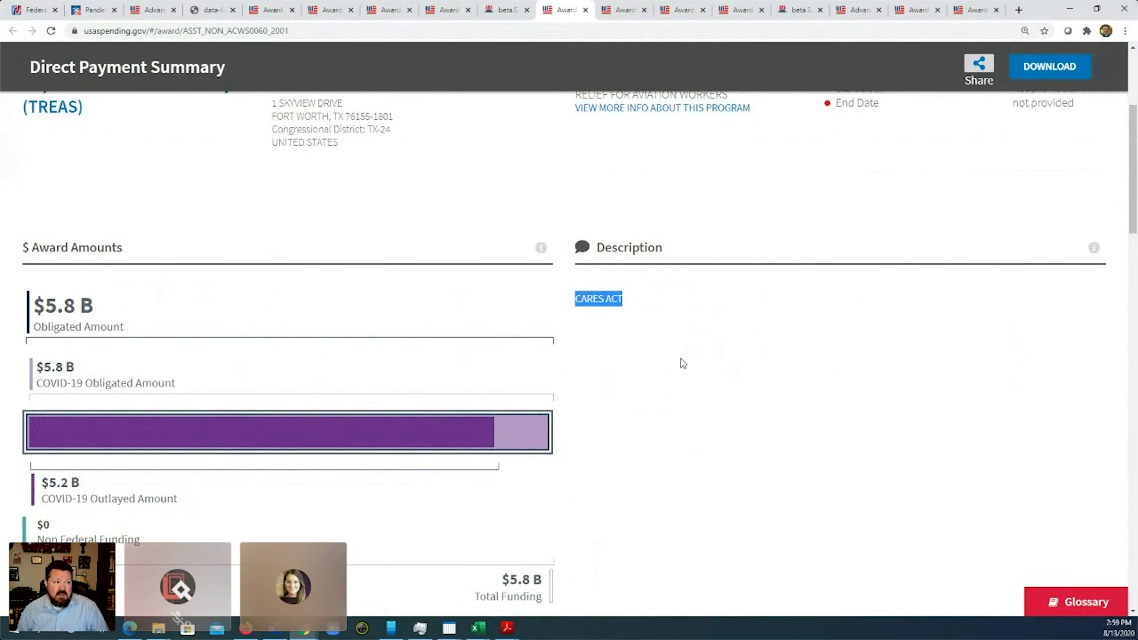
Open the Metropolitan Transportation Authority grant summary, highlight its "MTA Section 5307 CARES Act Operating" description and inspect the obligated amount
{"action": "left_click", "coordinate": [609, 6]}
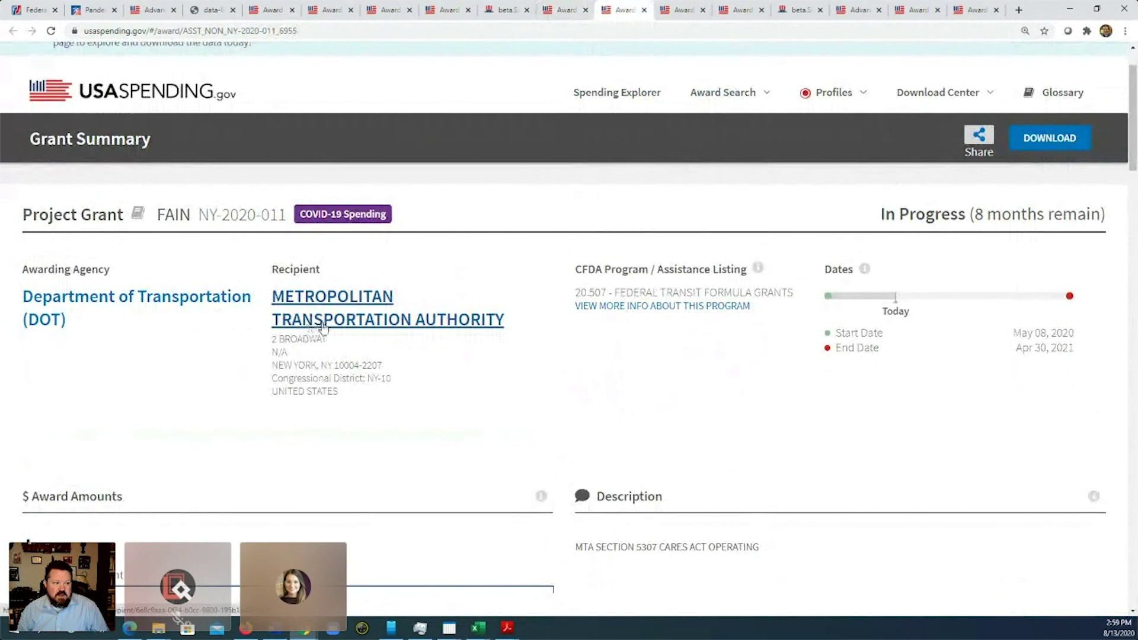
{"action": "scroll", "coordinate": [589, 454], "scroll_direction": "down", "scroll_amount": 3}
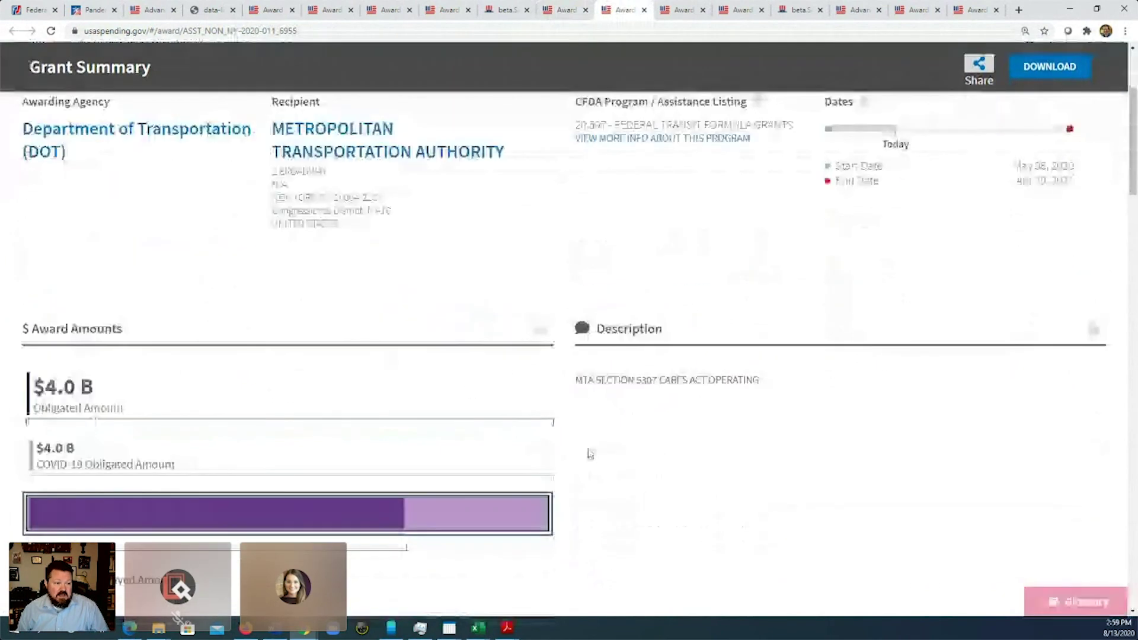
{"action": "left_click_drag", "start_coordinate": [664, 381], "coordinate": [759, 382]}
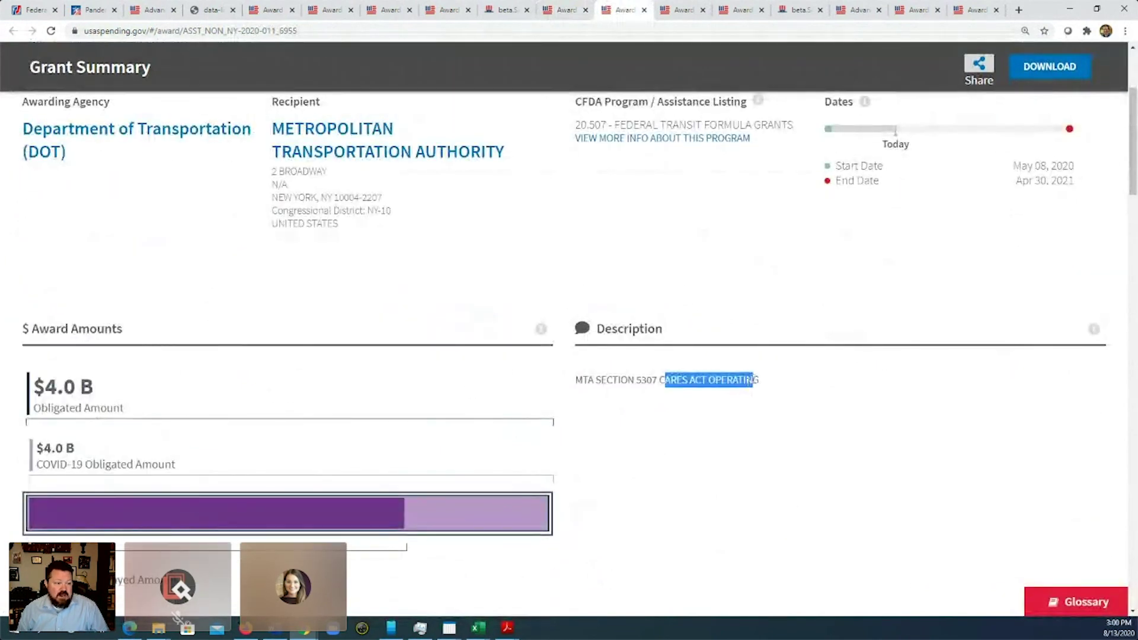
{"action": "left_click", "coordinate": [621, 383]}
{"action": "left_click_drag", "start_coordinate": [581, 383], "coordinate": [765, 388]}
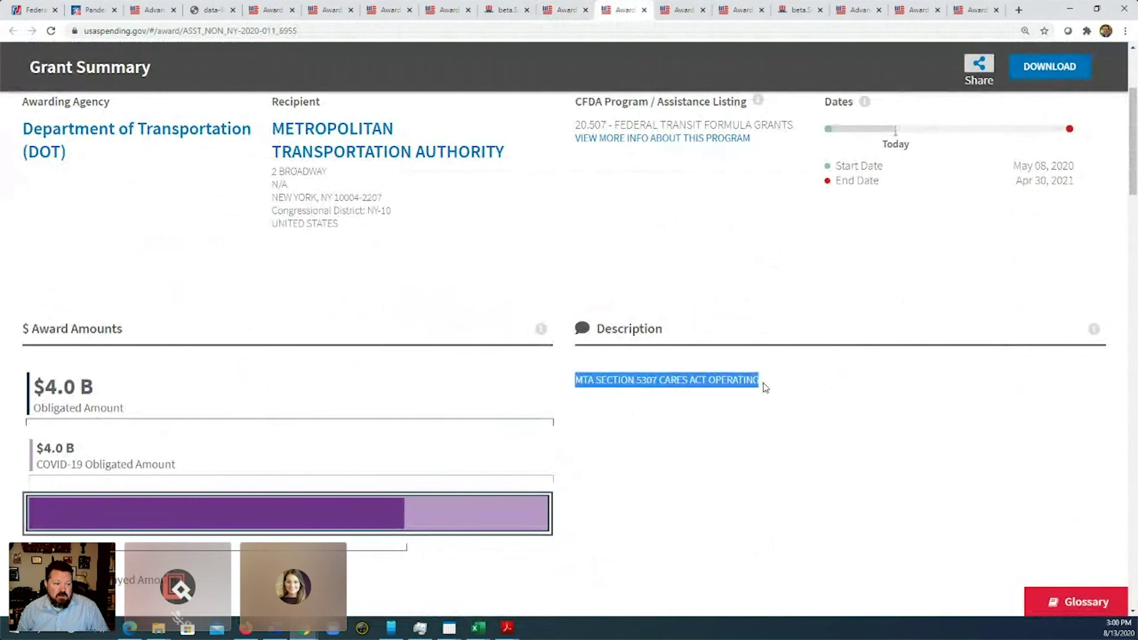
{"action": "mouse_move", "coordinate": [98, 388]}
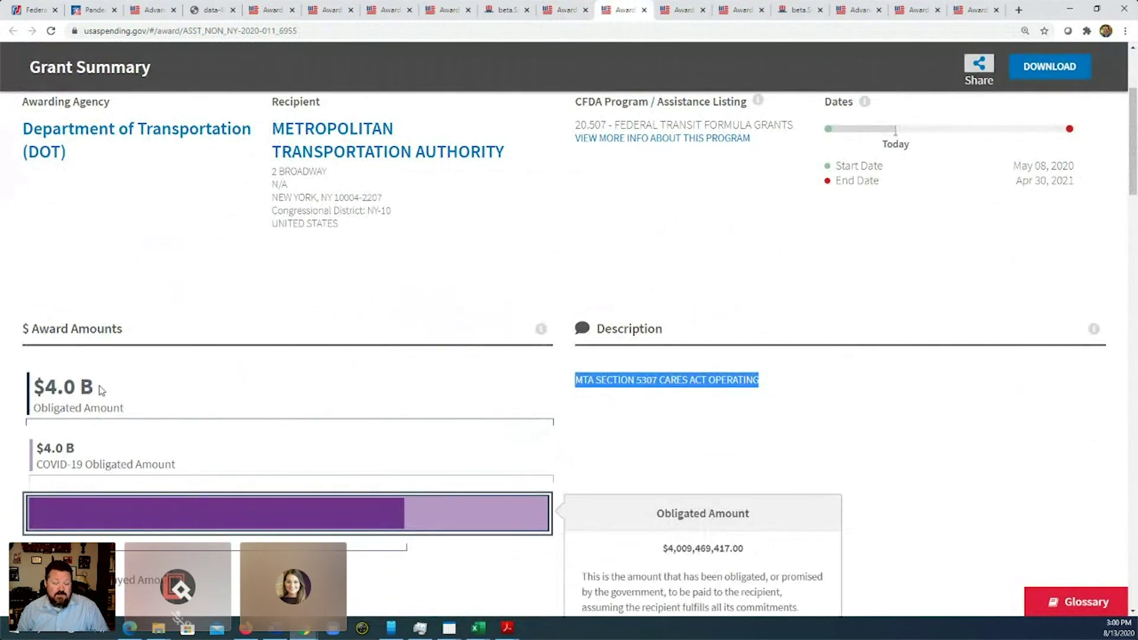
{"action": "scroll", "coordinate": [179, 403], "scroll_direction": "up", "scroll_amount": 3}
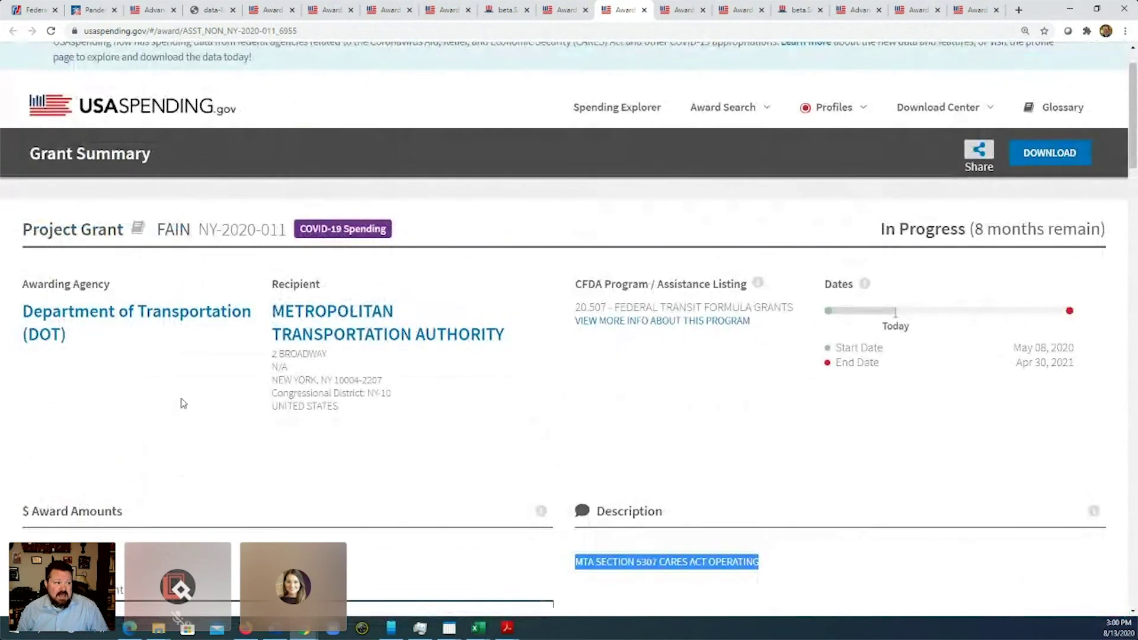
Highlight the award descriptions on the Texas Office of the Governor direct payment summary and the Winona Foods contract summary
{"action": "left_click", "coordinate": [681, 11]}
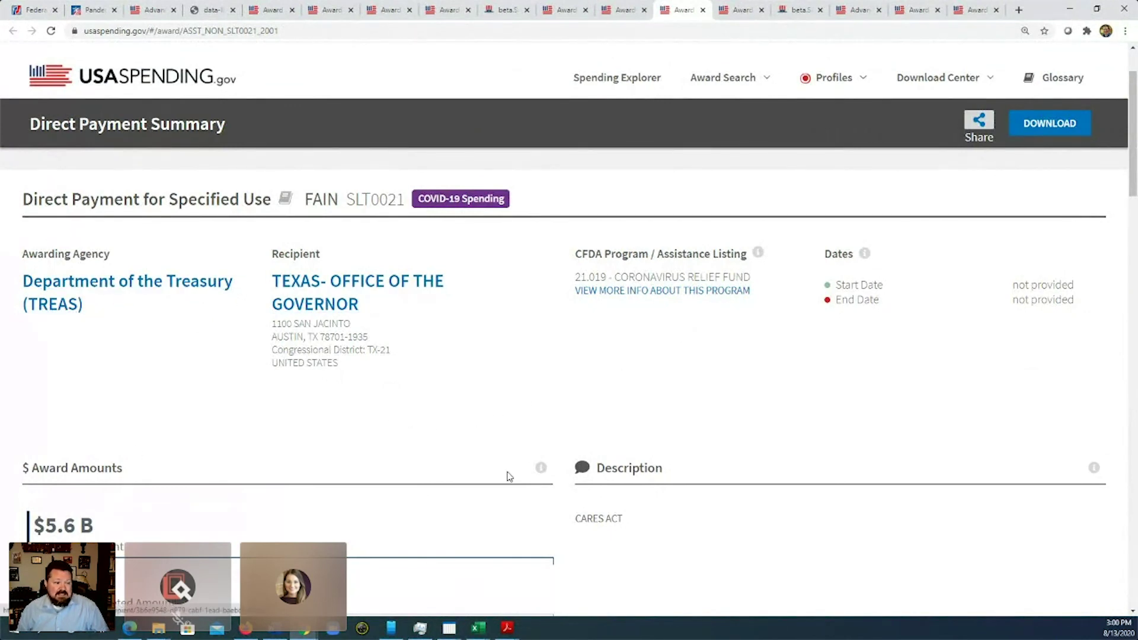
{"action": "left_click_drag", "start_coordinate": [575, 518], "coordinate": [636, 521]}
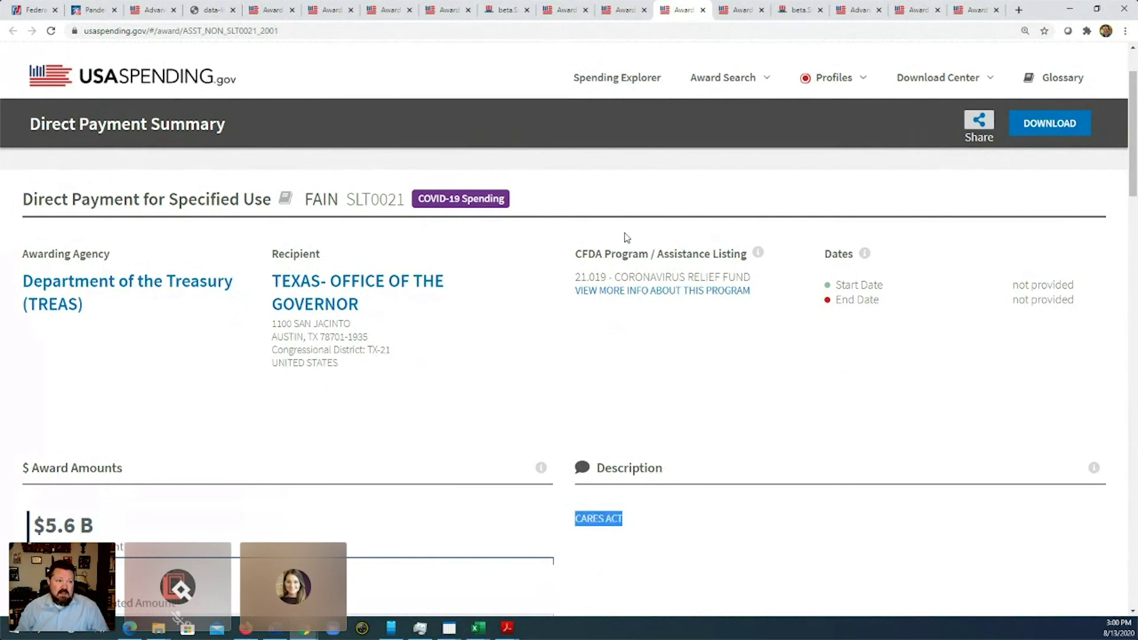
{"action": "left_click", "coordinate": [741, 10]}
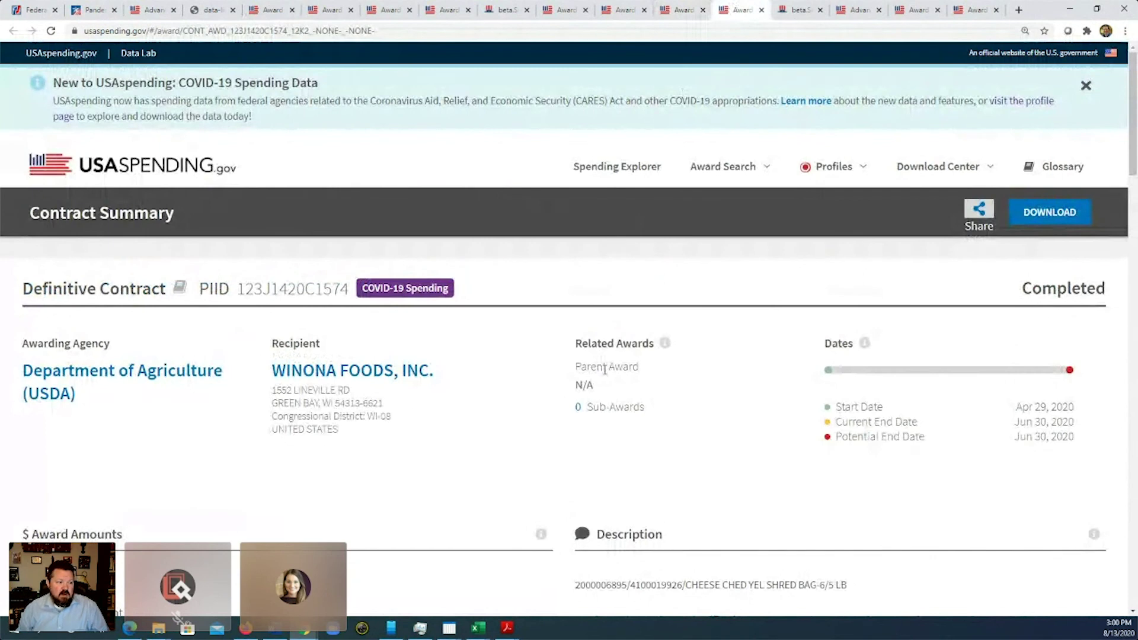
{"action": "scroll", "coordinate": [605, 370], "scroll_direction": "down", "scroll_amount": 1}
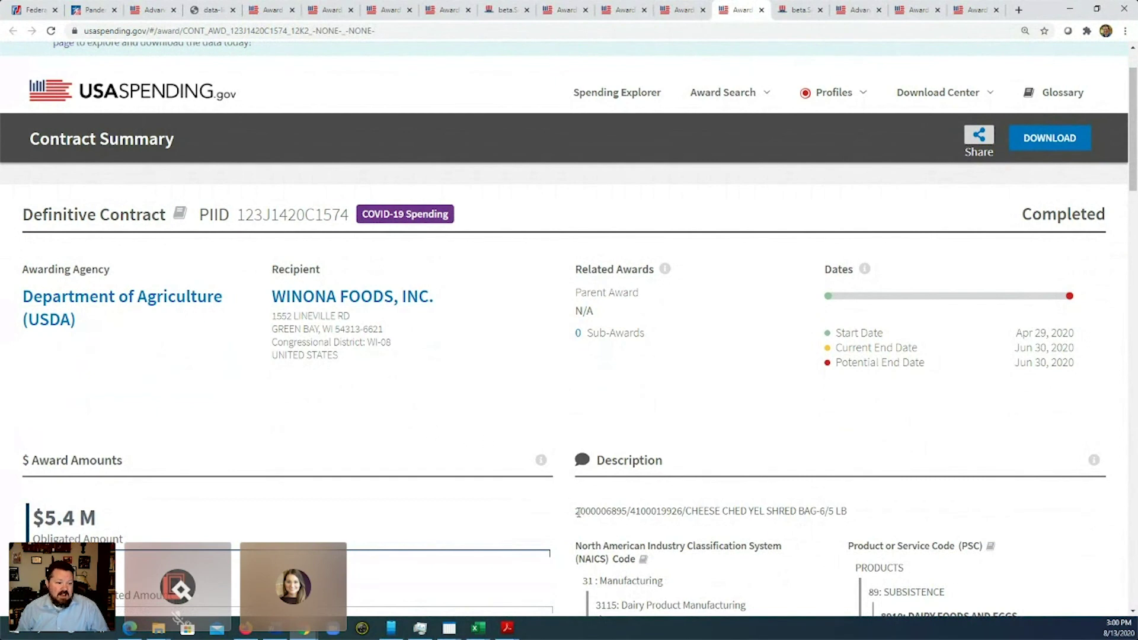
{"action": "left_click_drag", "start_coordinate": [576, 511], "coordinate": [853, 514]}
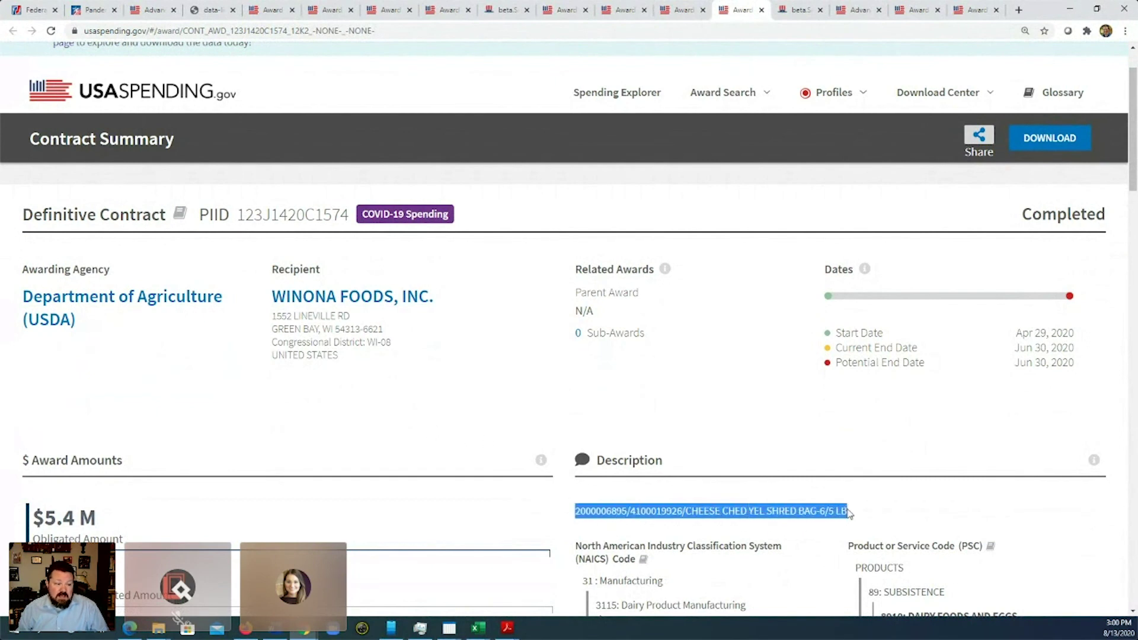
Highlight the "CHEESE CHED YEL SHRED BAG-6/5 LB" portion of the Winona Foods contract description, and clear the text selection
{"action": "left_click", "coordinate": [804, 528]}
{"action": "left_click_drag", "start_coordinate": [686, 512], "coordinate": [845, 515]}
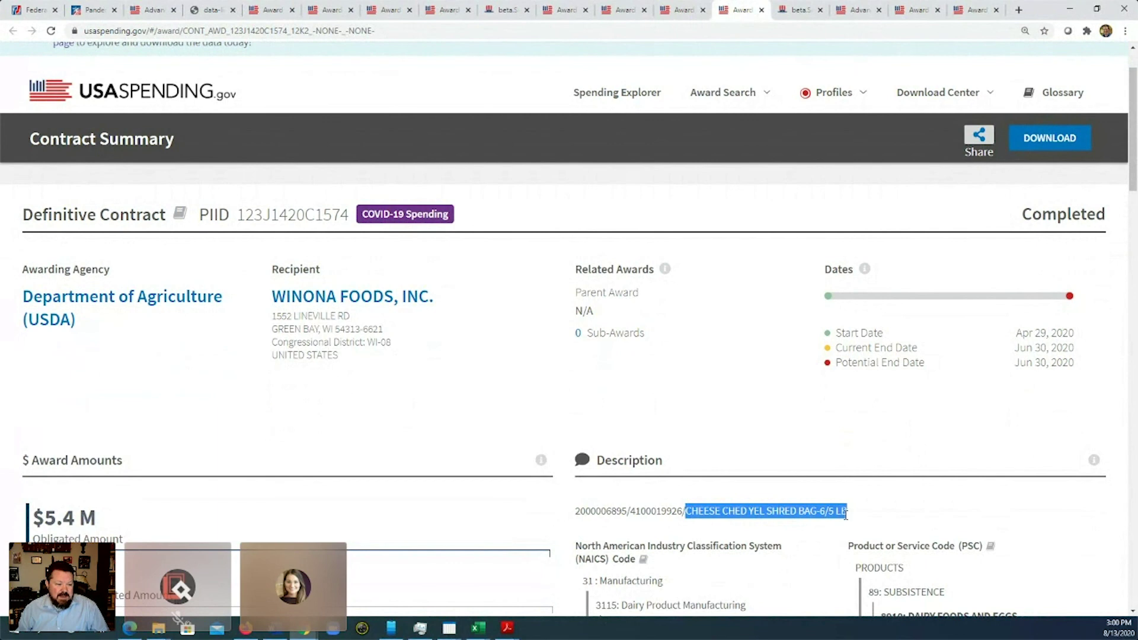
{"action": "left_click", "coordinate": [764, 509]}
{"action": "left_click_drag", "start_coordinate": [851, 513], "coordinate": [581, 516]}
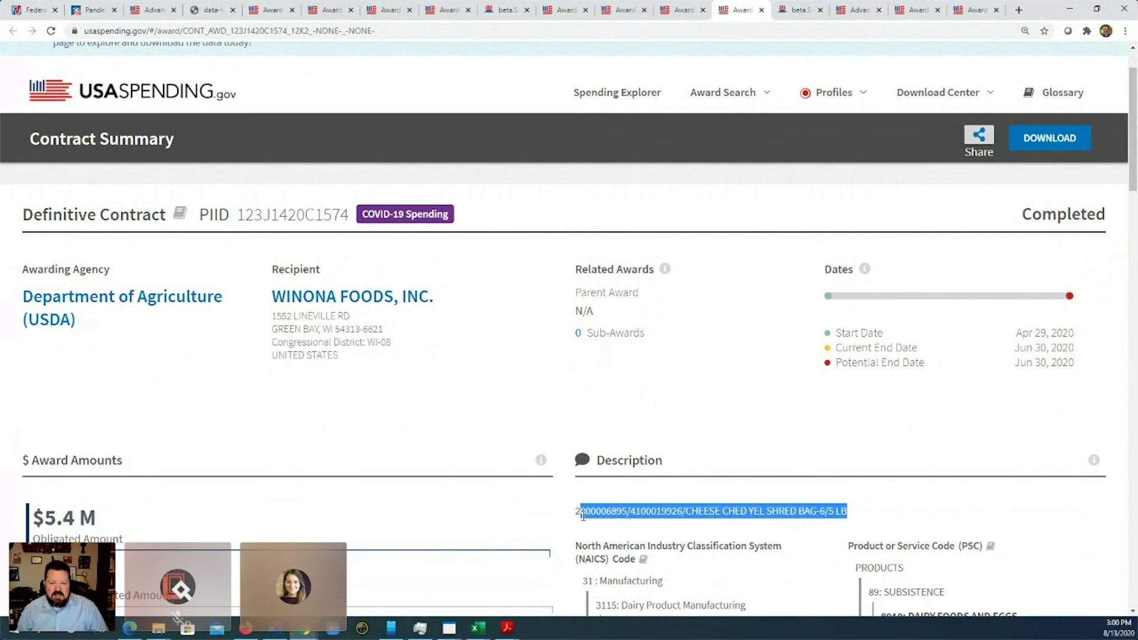
{"action": "left_click", "coordinate": [656, 517]}
{"action": "left_click_drag", "start_coordinate": [686, 511], "coordinate": [849, 511]}
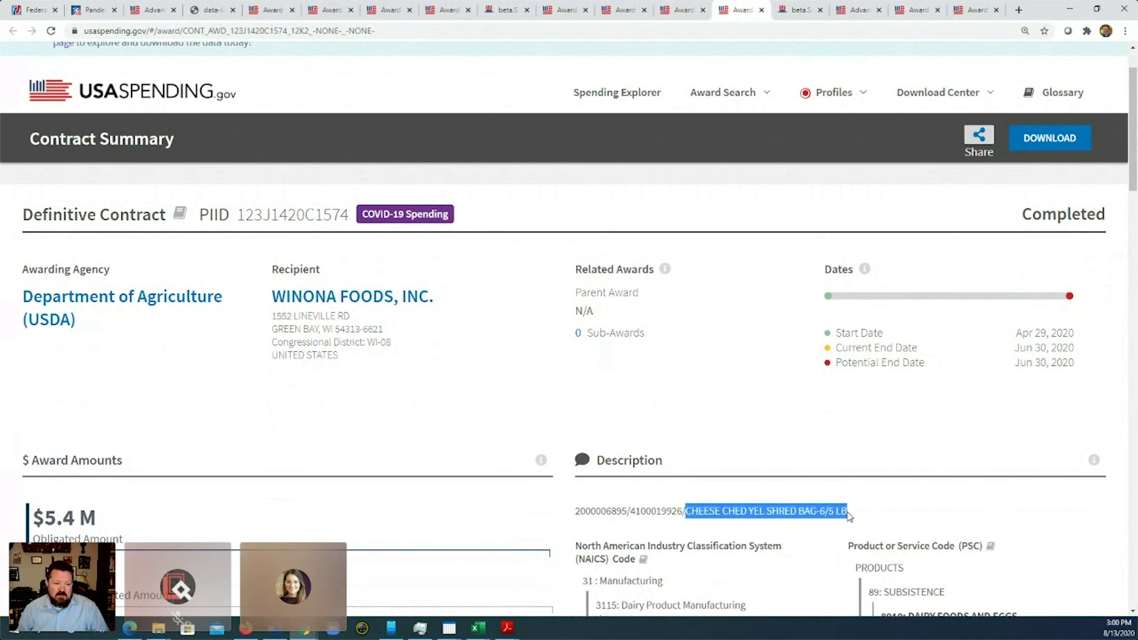
{"action": "left_click", "coordinate": [770, 513]}
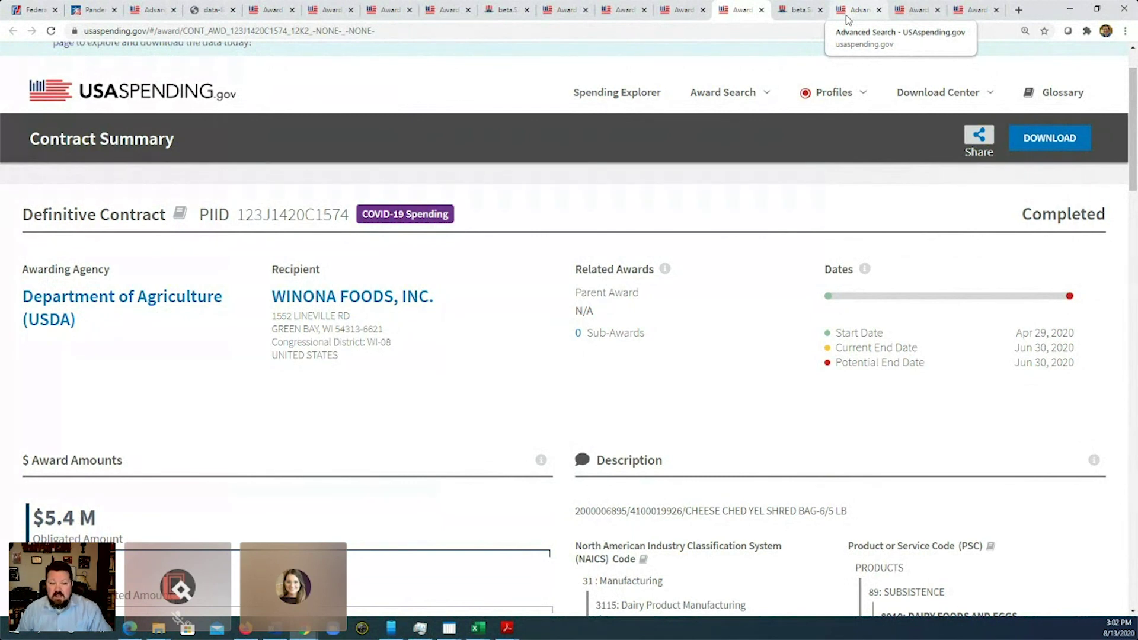
Open the advanced search results for FY 2020 COVID-19 sub-awards and examine the active filters and the sub-grants table
{"action": "left_click", "coordinate": [849, 16]}
{"action": "mouse_move", "coordinate": [832, 83]}
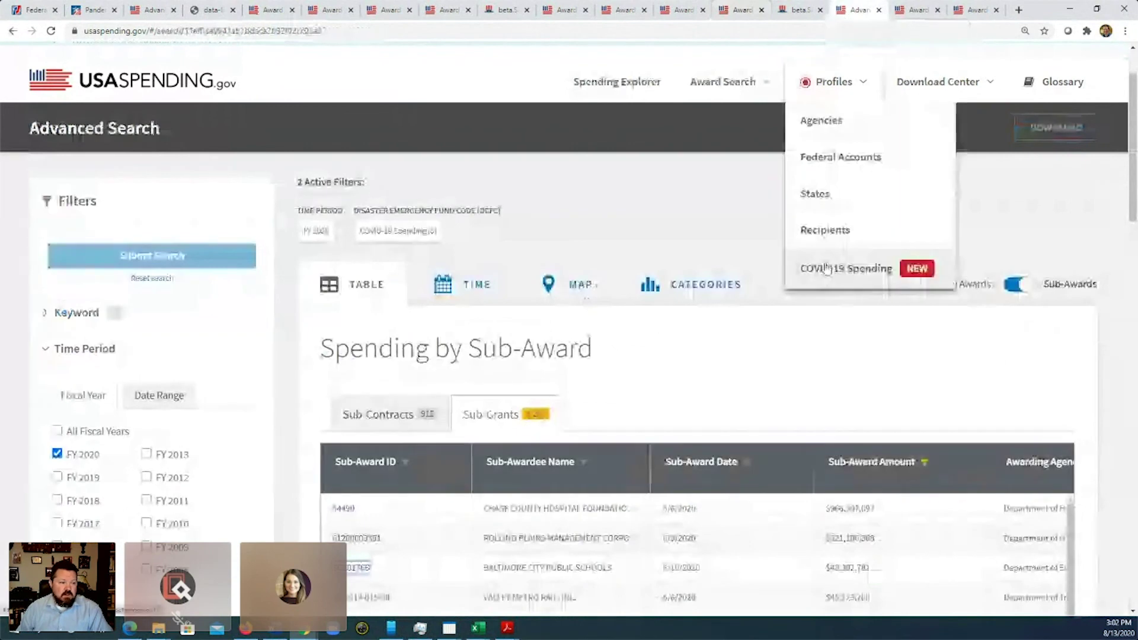
{"action": "scroll", "coordinate": [769, 249], "scroll_direction": "down", "scroll_amount": 2}
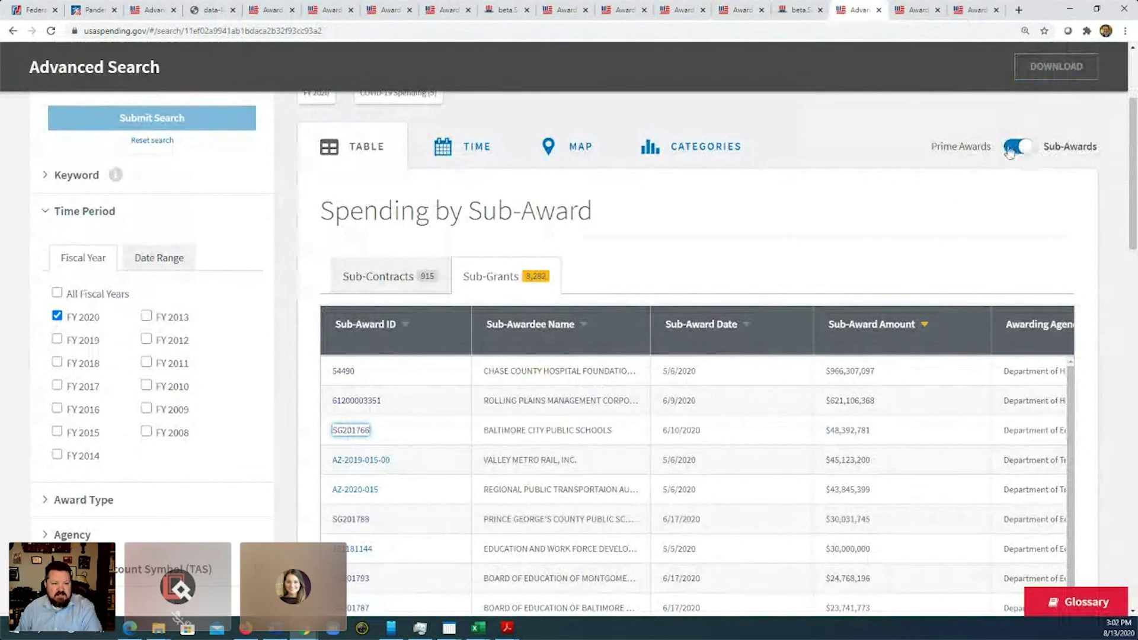
{"action": "scroll", "coordinate": [980, 184], "scroll_direction": "up", "scroll_amount": 1}
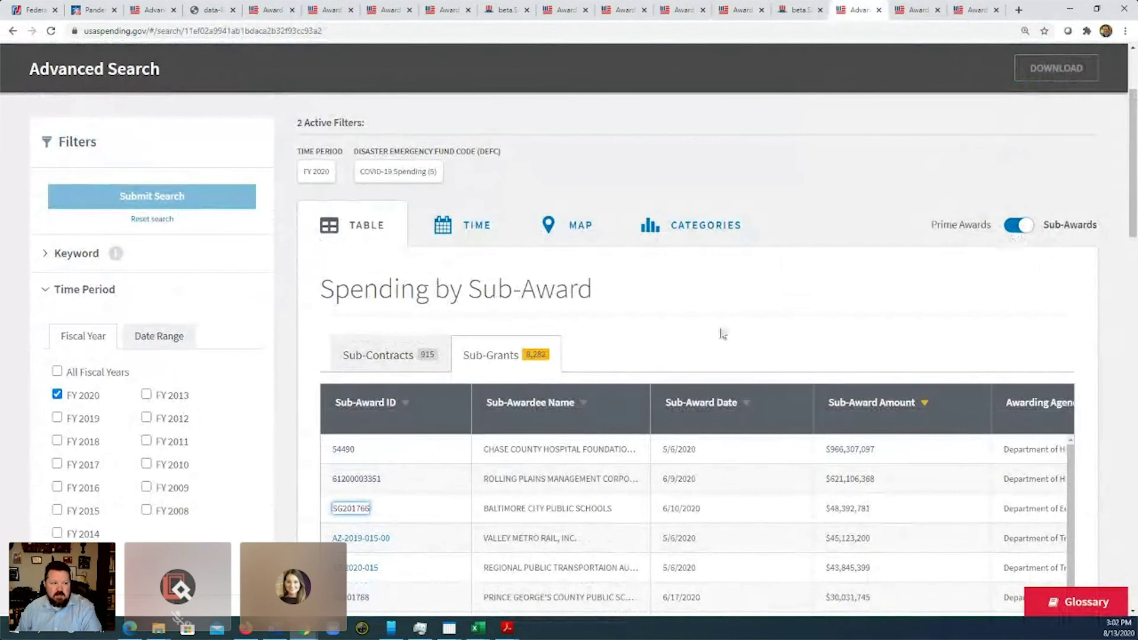
{"action": "scroll", "coordinate": [720, 335], "scroll_direction": "down", "scroll_amount": 1}
{"action": "scroll", "coordinate": [720, 334], "scroll_direction": "down", "scroll_amount": 1}
{"action": "scroll", "coordinate": [720, 332], "scroll_direction": "up", "scroll_amount": 3}
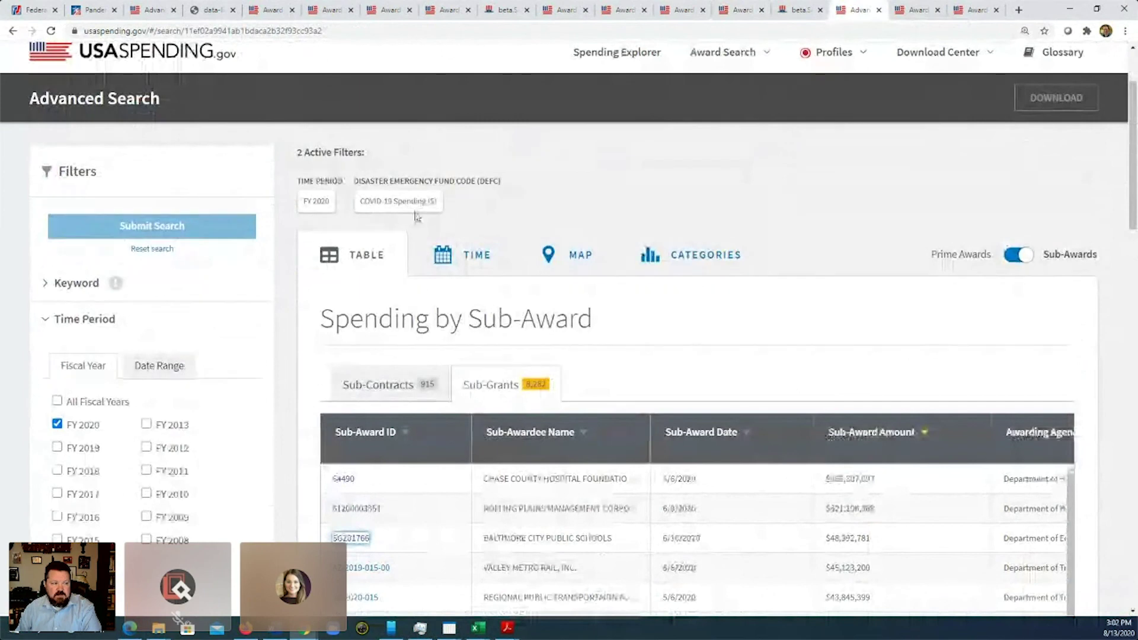
{"action": "scroll", "coordinate": [612, 367], "scroll_direction": "down", "scroll_amount": 1}
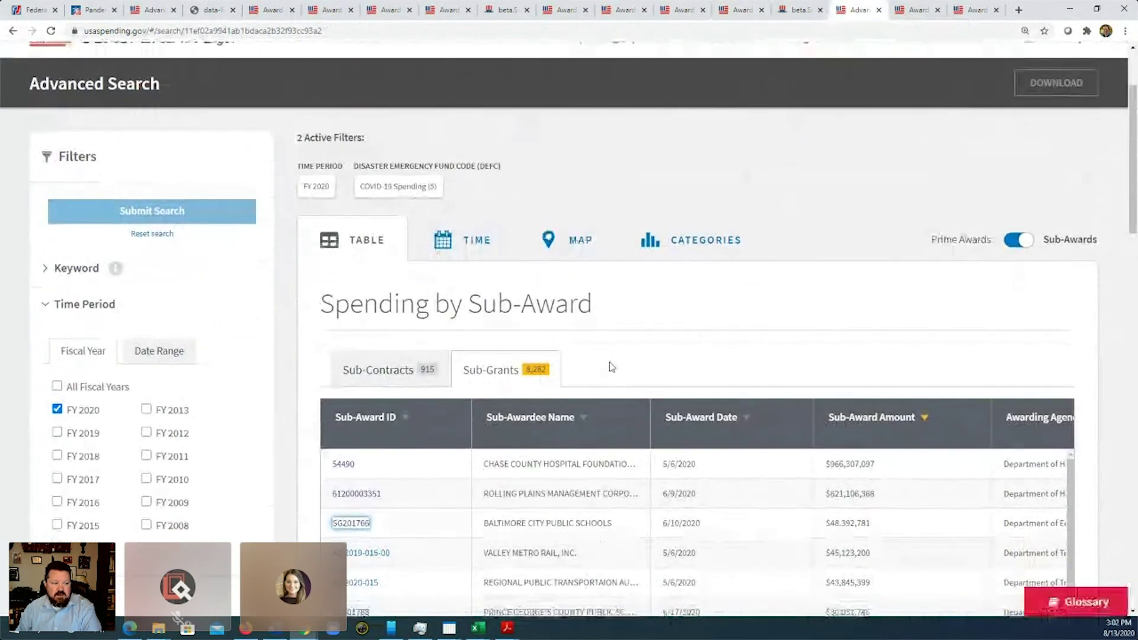
{"action": "scroll", "coordinate": [534, 409], "scroll_direction": "down", "scroll_amount": 1}
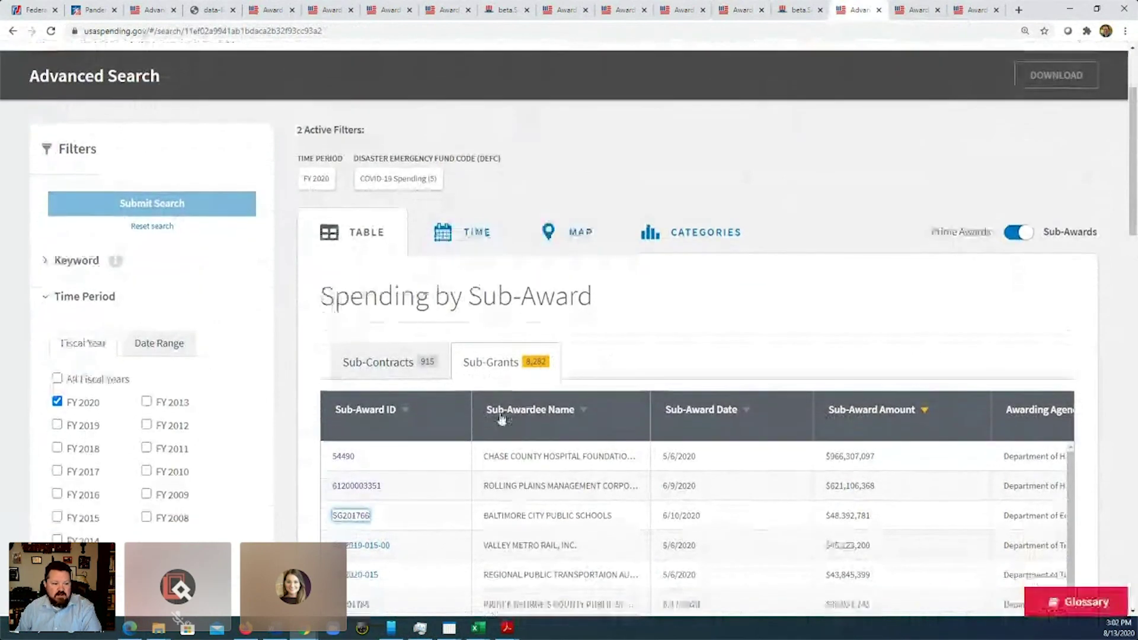
{"action": "scroll", "coordinate": [497, 475], "scroll_direction": "down", "scroll_amount": 2}
{"action": "scroll", "coordinate": [497, 474], "scroll_direction": "up", "scroll_amount": 3}
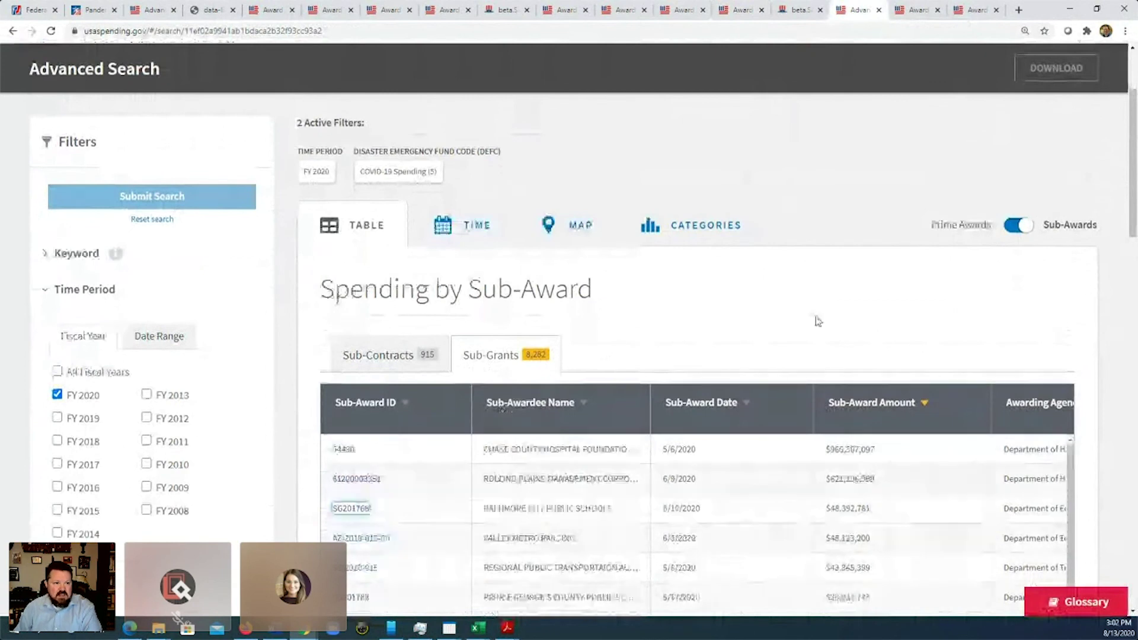
{"action": "scroll", "coordinate": [818, 321], "scroll_direction": "down", "scroll_amount": 2}
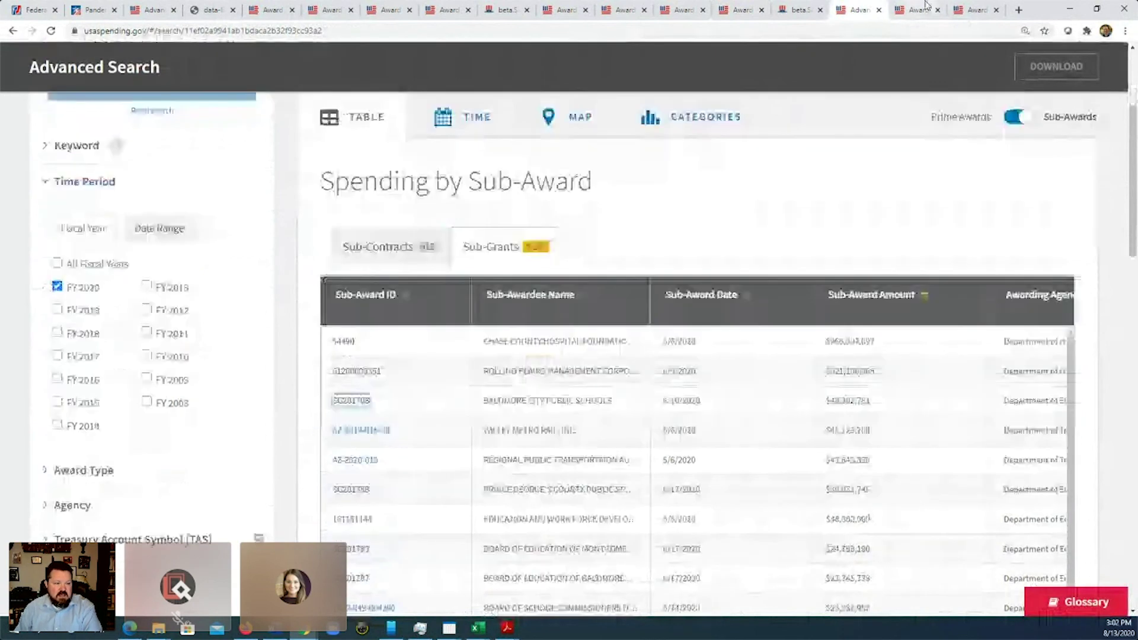
Highlight the Chase County Hospital Foundation sub-awardee, and inspect the obligated amount on the Nebraska Department of Health and Human Services grant summary
{"action": "left_click", "coordinate": [926, 8]}
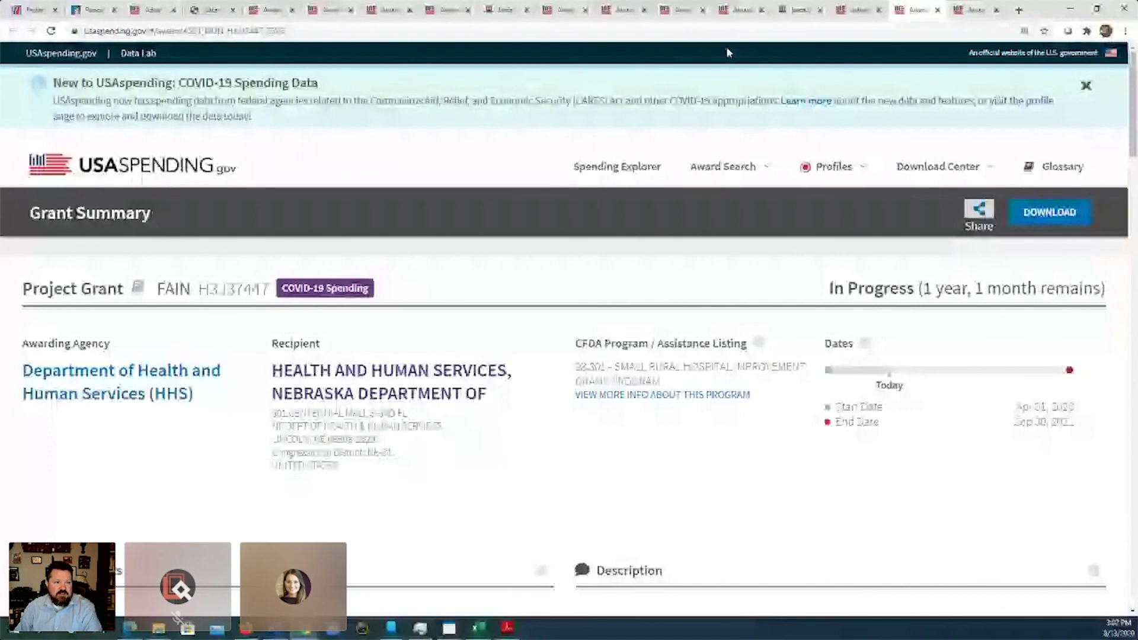
{"action": "key", "text": "ctrl+shift+Tab"}
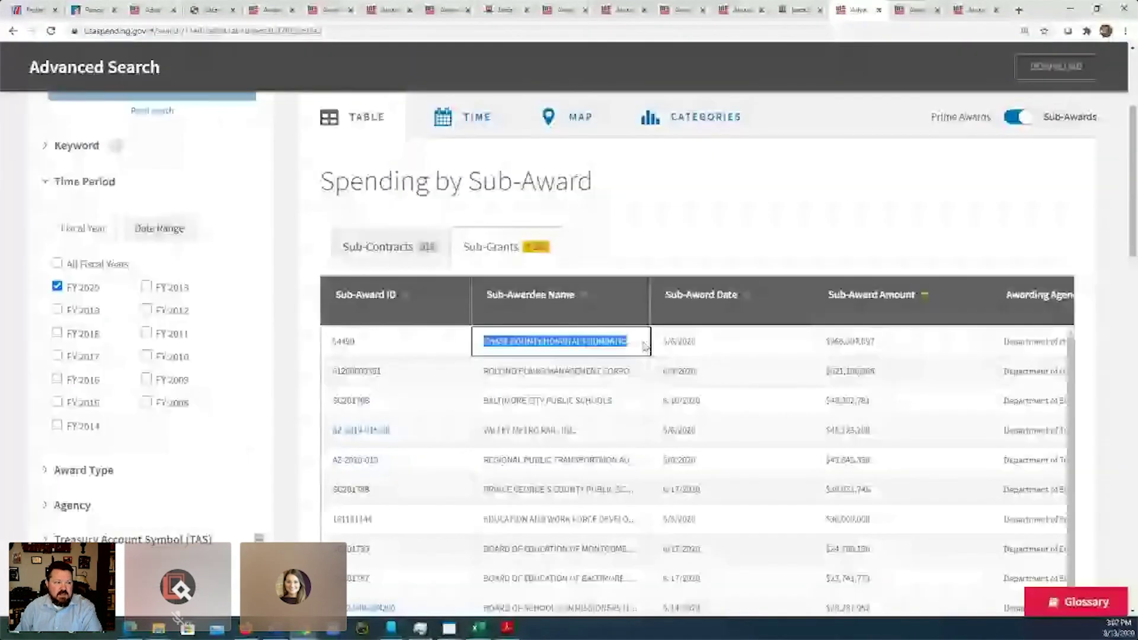
{"action": "left_click", "coordinate": [910, 10]}
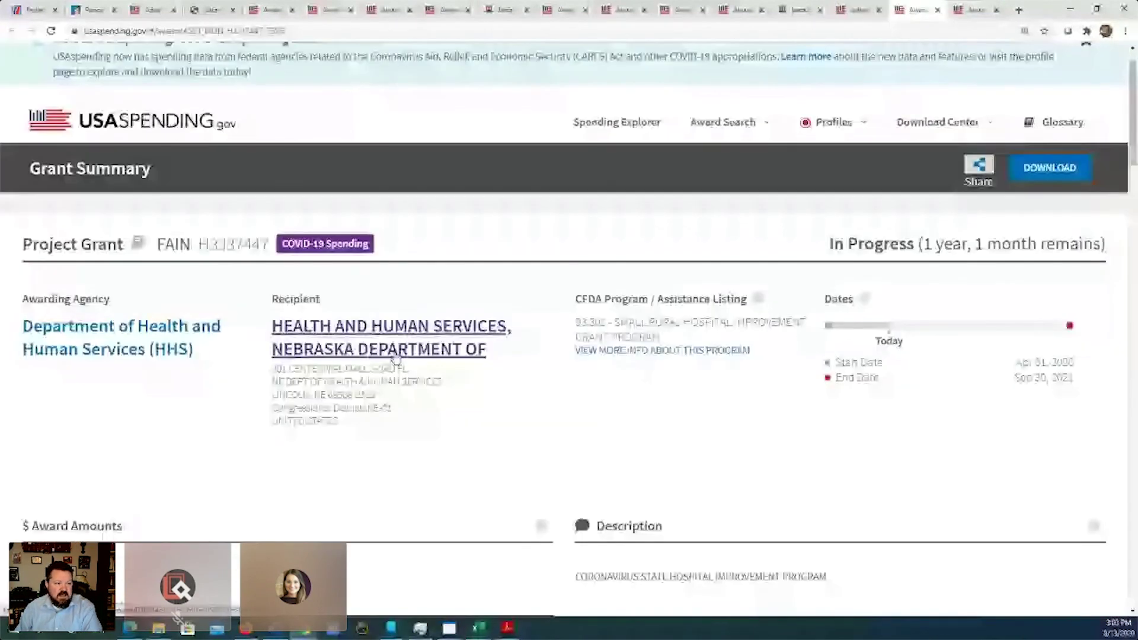
{"action": "scroll", "coordinate": [396, 359], "scroll_direction": "down", "scroll_amount": 5}
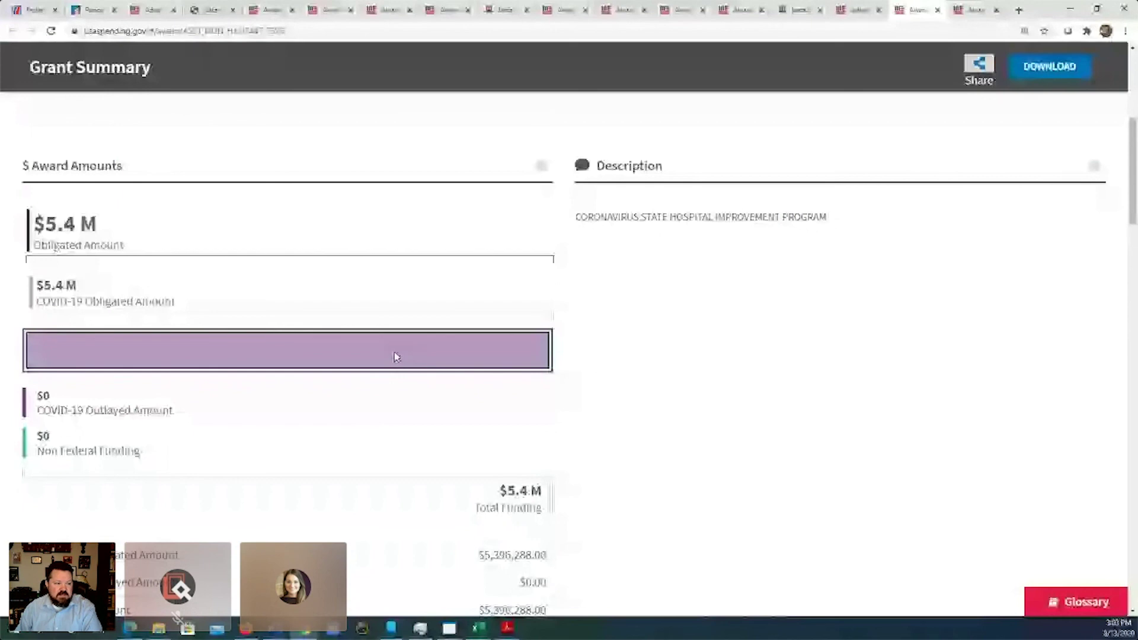
{"action": "scroll", "coordinate": [56, 397], "scroll_direction": "up", "scroll_amount": 2}
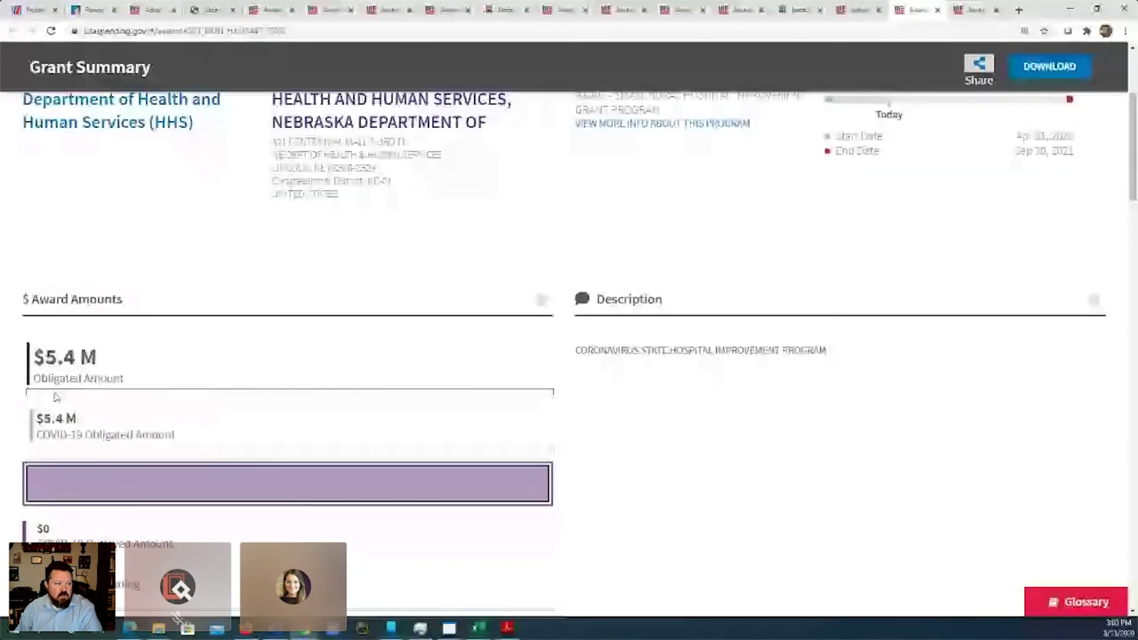
{"action": "mouse_move", "coordinate": [51, 358]}
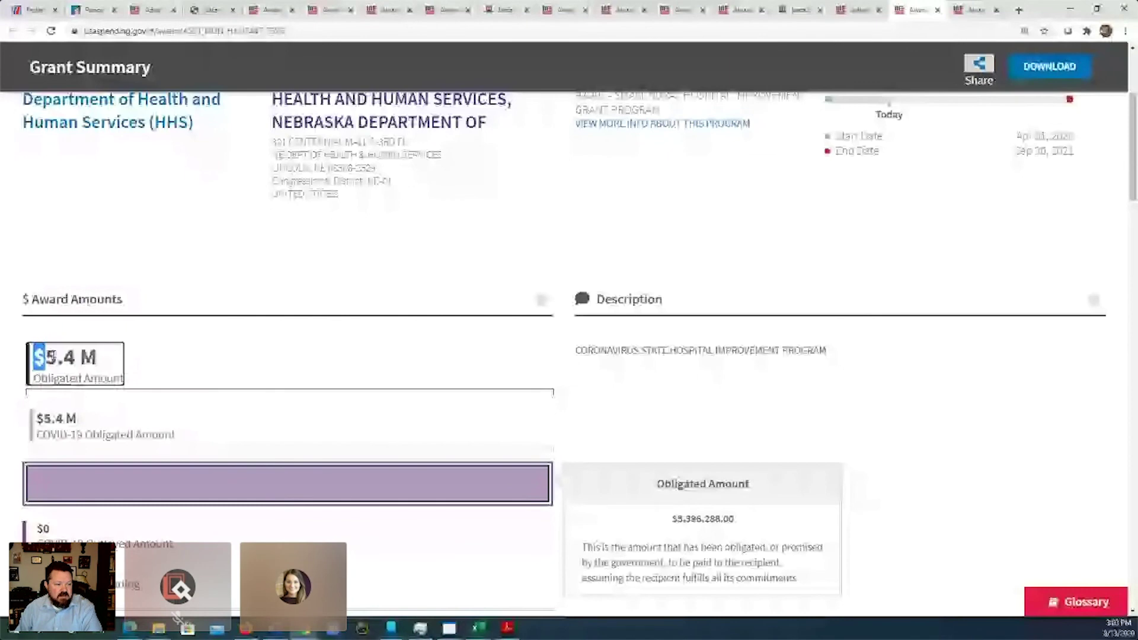
Highlight the total amount of sub-awards and the transaction history amount in the Nebraska grant's award history
{"action": "scroll", "coordinate": [405, 402], "scroll_direction": "down", "scroll_amount": 10}
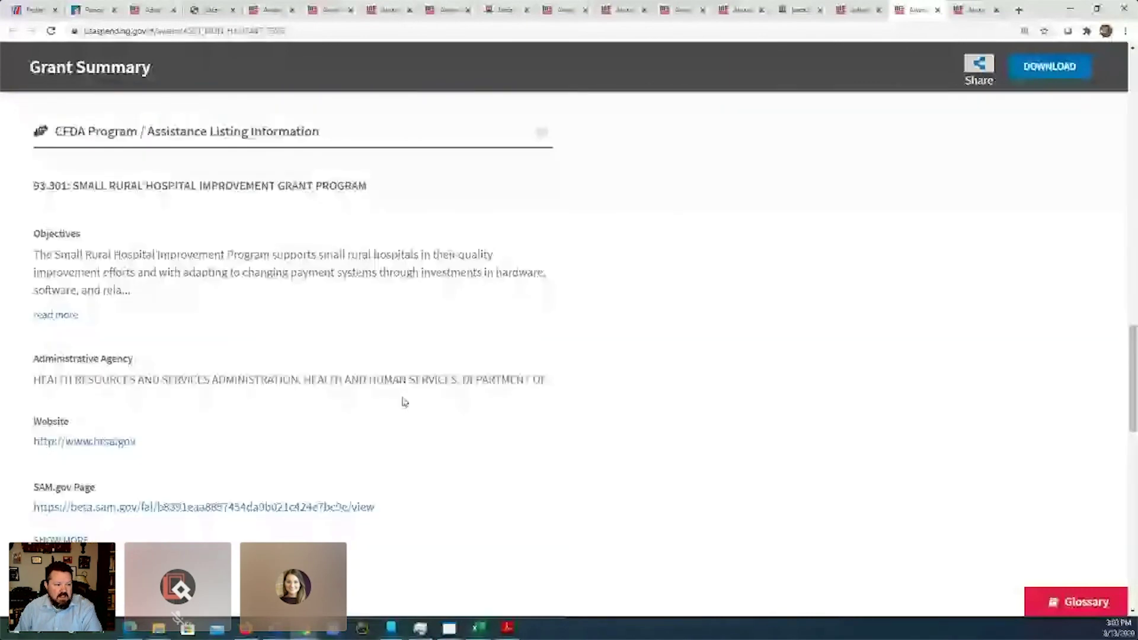
{"action": "scroll", "coordinate": [404, 402], "scroll_direction": "down", "scroll_amount": 6}
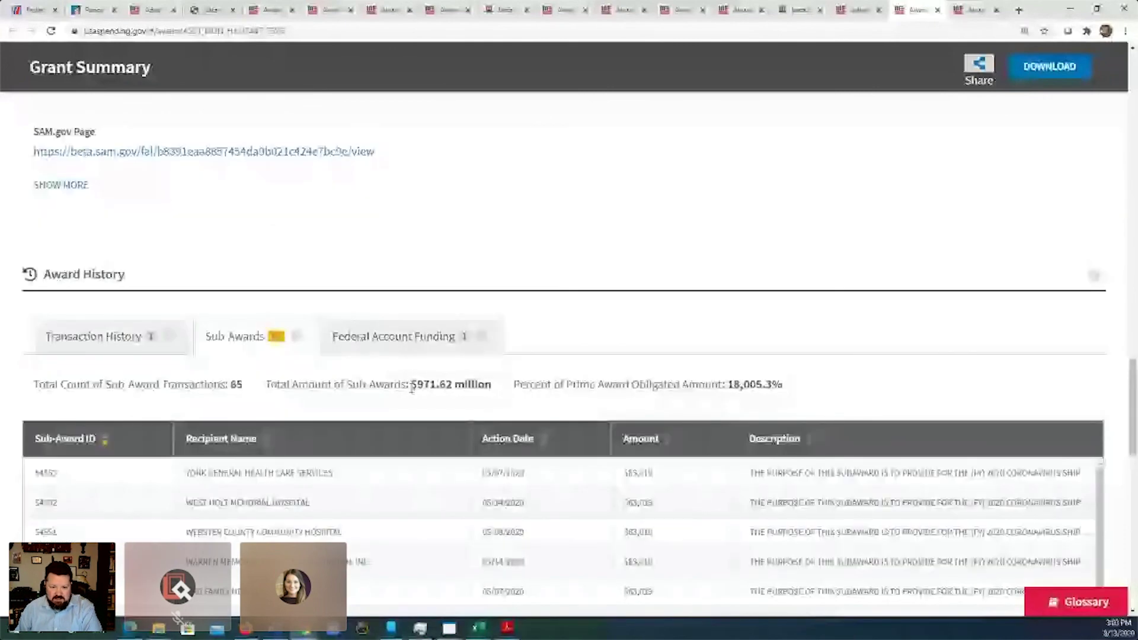
{"action": "left_click_drag", "start_coordinate": [412, 388], "coordinate": [488, 385]}
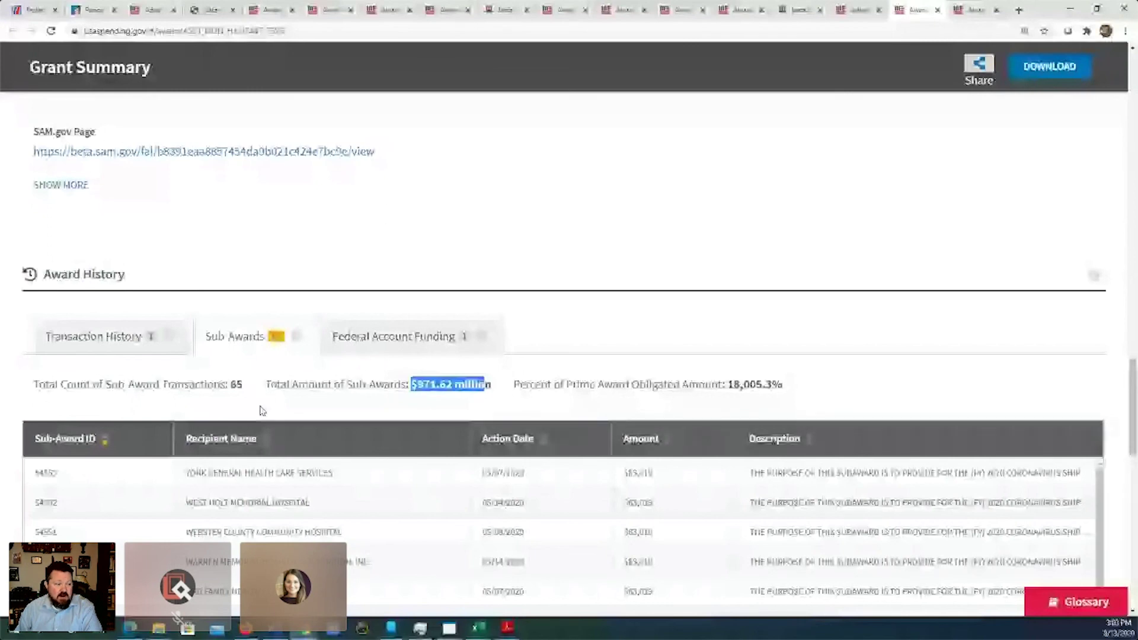
{"action": "key", "text": "F5"}
{"action": "left_click_drag", "start_coordinate": [415, 425], "coordinate": [481, 431]}
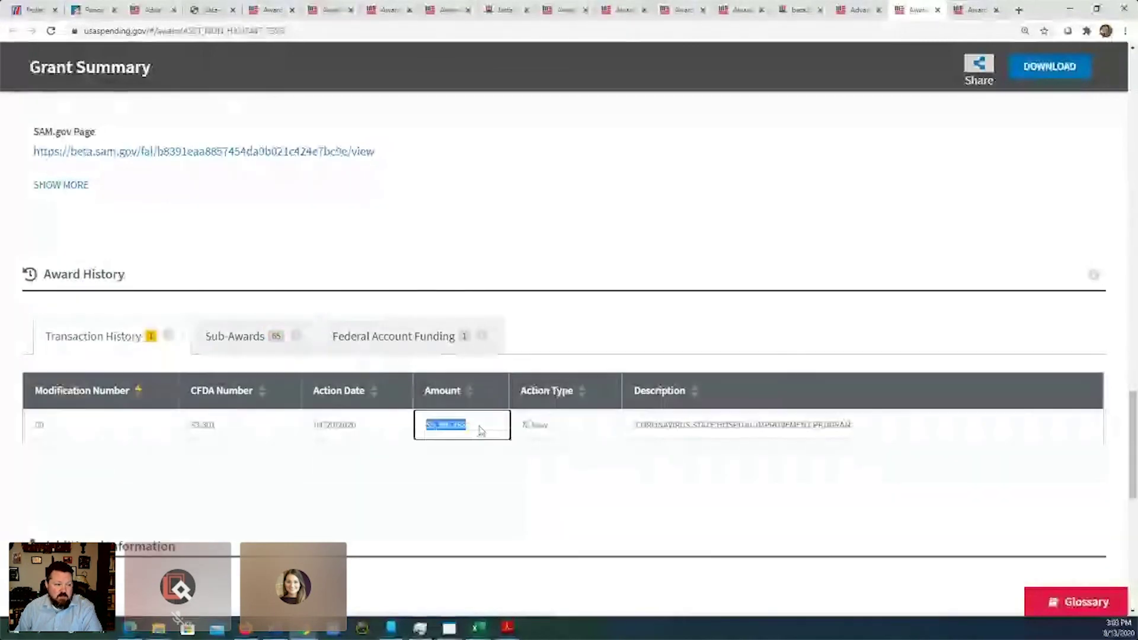
Sort the Nebraska grant's sub-awards by amount in descending order and highlight the amount for Chase County Hospital Foundation, Inc
{"action": "left_click", "coordinate": [231, 346]}
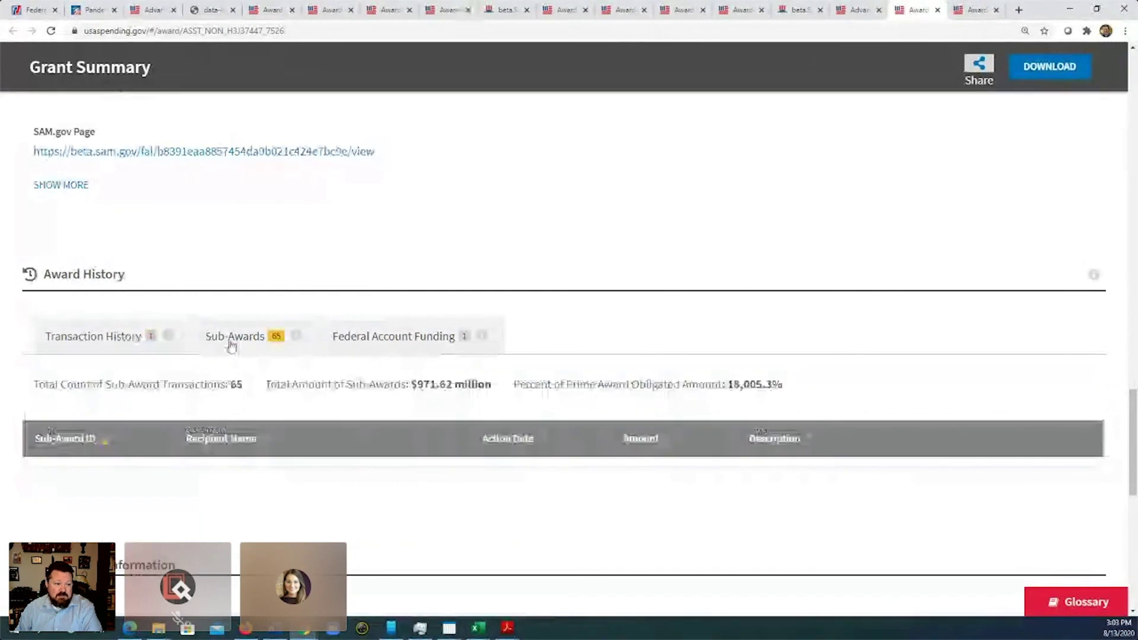
{"action": "left_click", "coordinate": [667, 442]}
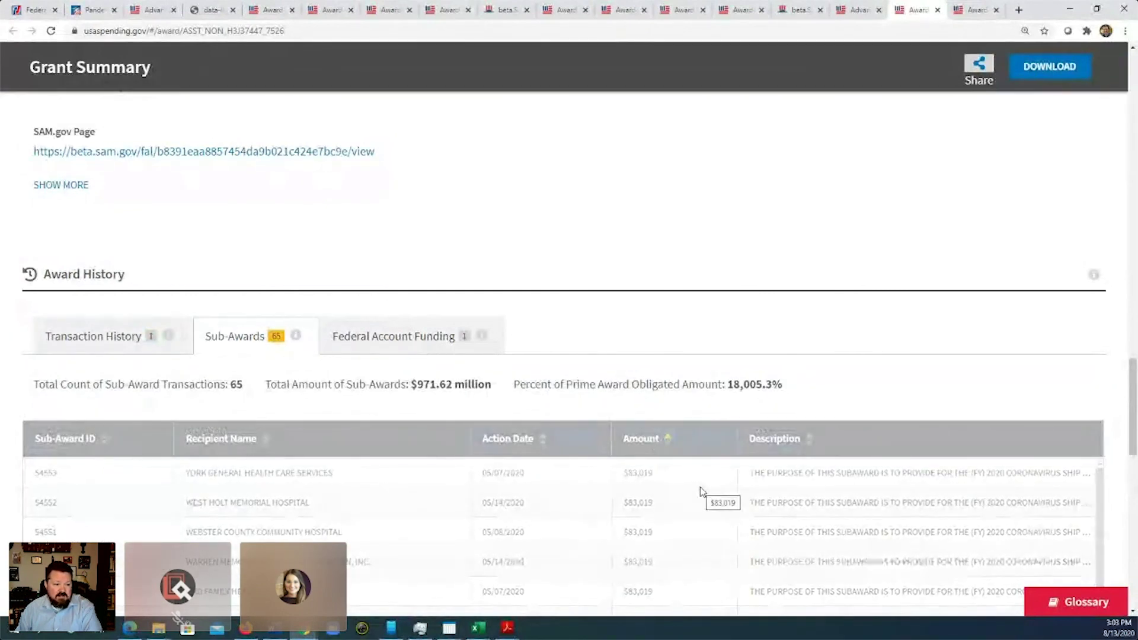
{"action": "left_click", "coordinate": [669, 445]}
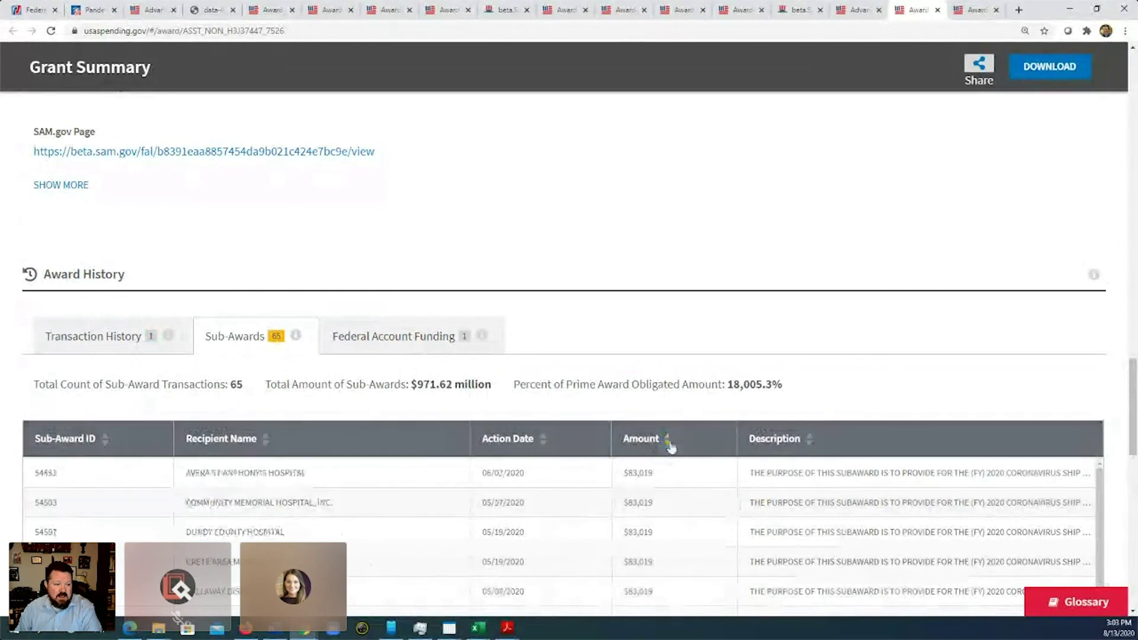
{"action": "left_click", "coordinate": [669, 442]}
{"action": "left_click_drag", "start_coordinate": [676, 473], "coordinate": [620, 478]}
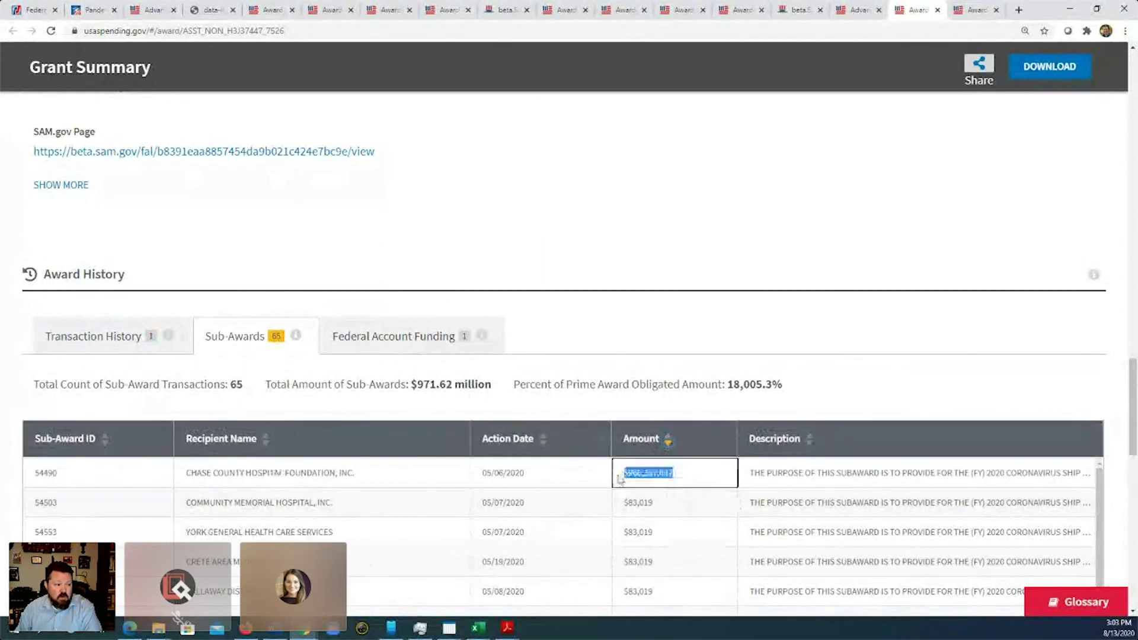
{"action": "left_click", "coordinate": [681, 482]}
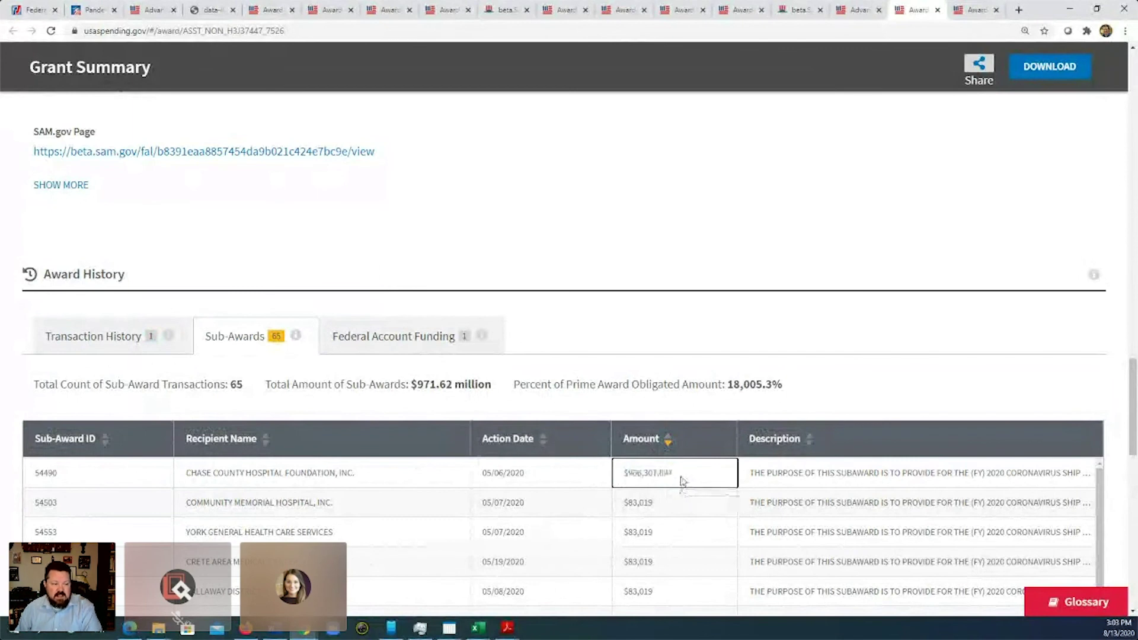
{"action": "left_click_drag", "start_coordinate": [681, 481], "coordinate": [620, 482]}
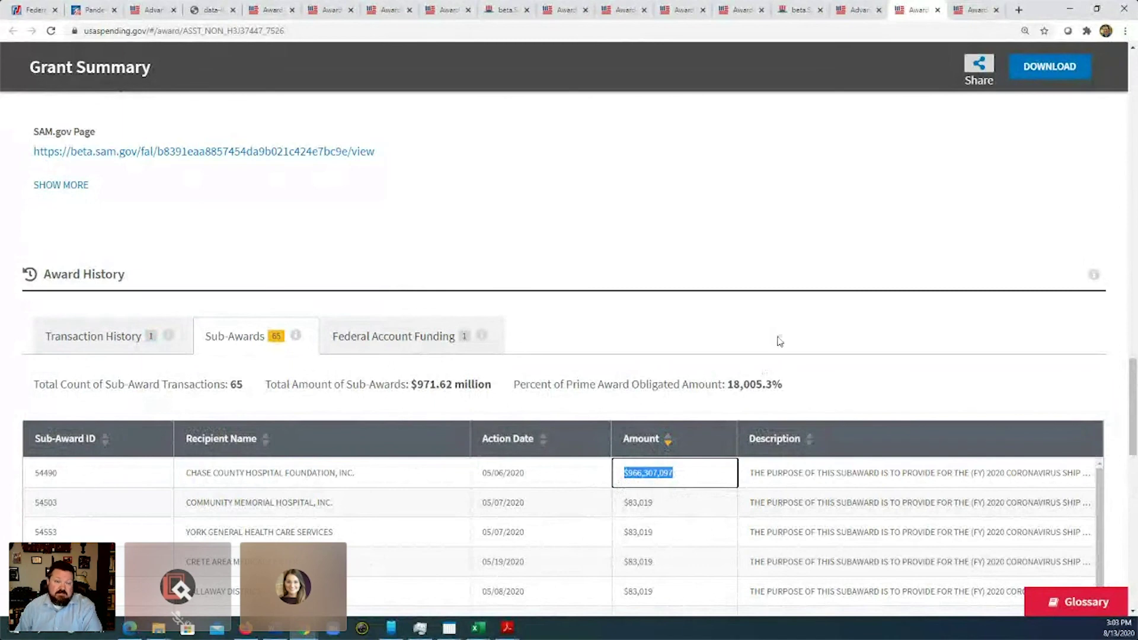
Open the Texas Department of Housing & Community Affairs grant summary and view its sub-awards and award overview
{"action": "left_click", "coordinate": [974, 9]}
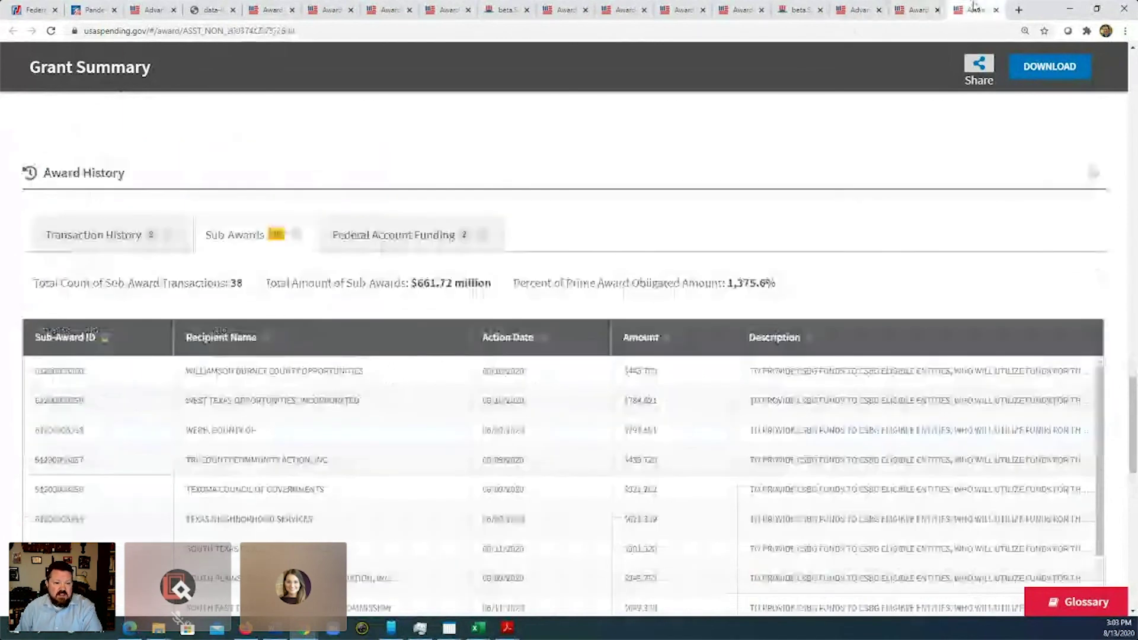
{"action": "left_click_drag", "start_coordinate": [1134, 392], "coordinate": [878, 9]}
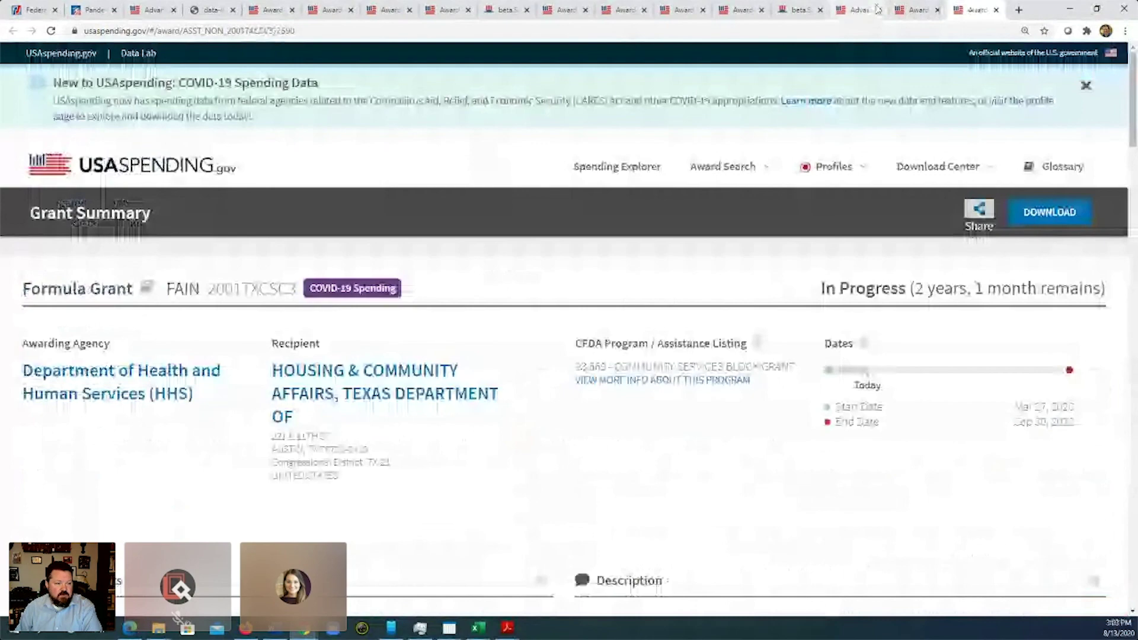
Revisit the sub-award search results, return to the Texas Housing & Community Affairs grant summary, and highlight its obligated amount
{"action": "left_click", "coordinate": [861, 12]}
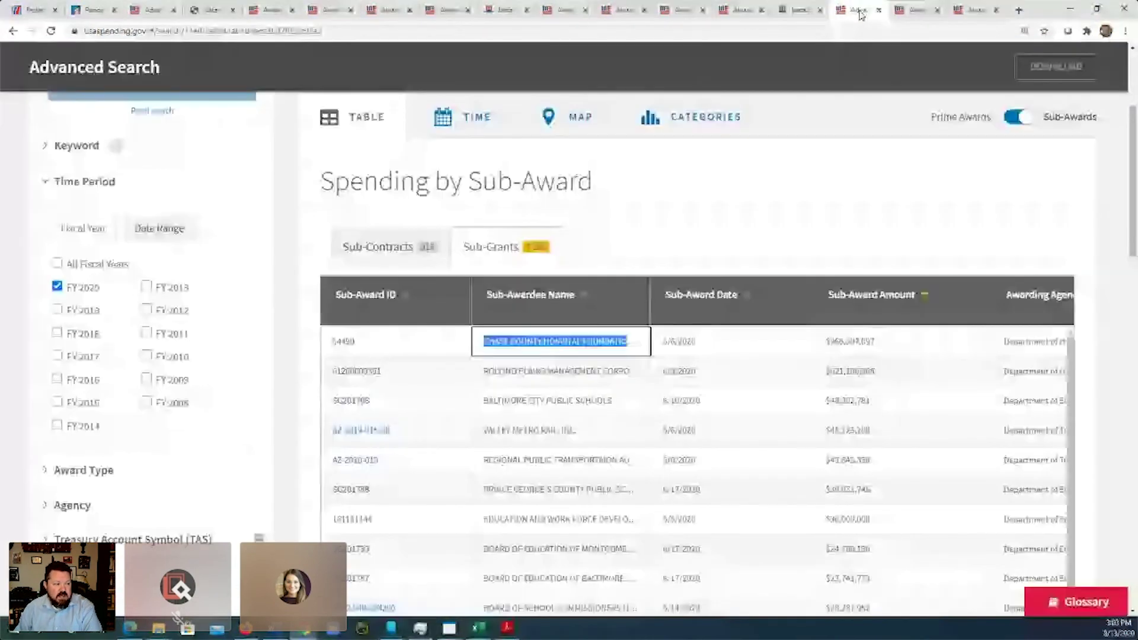
{"action": "key", "text": "ctrl+9"}
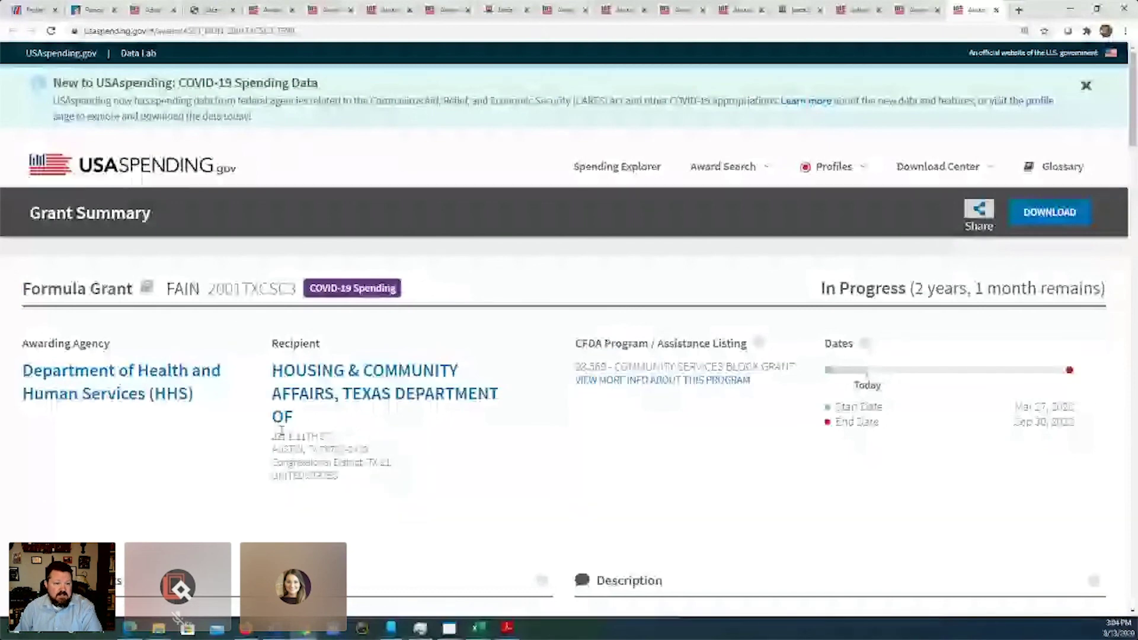
{"action": "scroll", "coordinate": [282, 431], "scroll_direction": "down", "scroll_amount": 7}
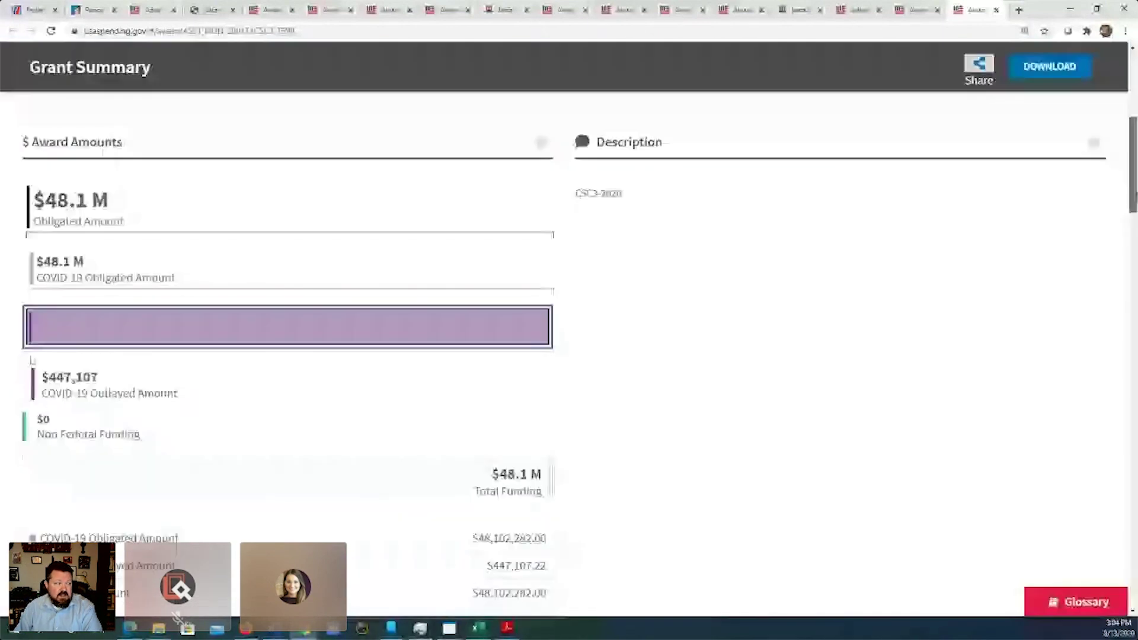
{"action": "mouse_move", "coordinate": [284, 326]}
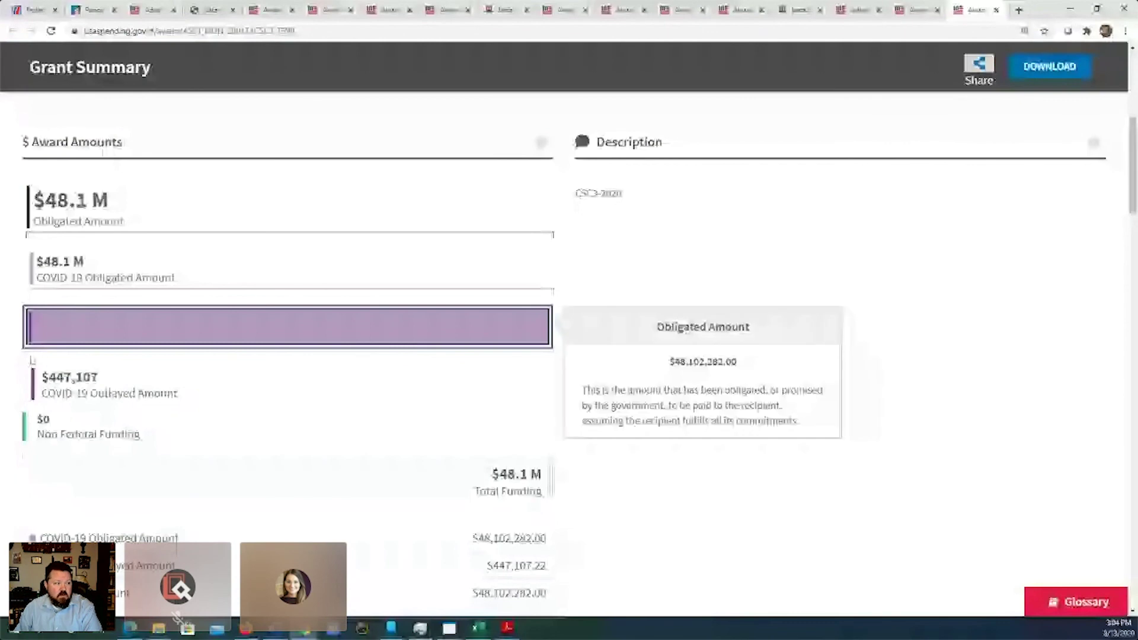
{"action": "double_click", "coordinate": [78, 200]}
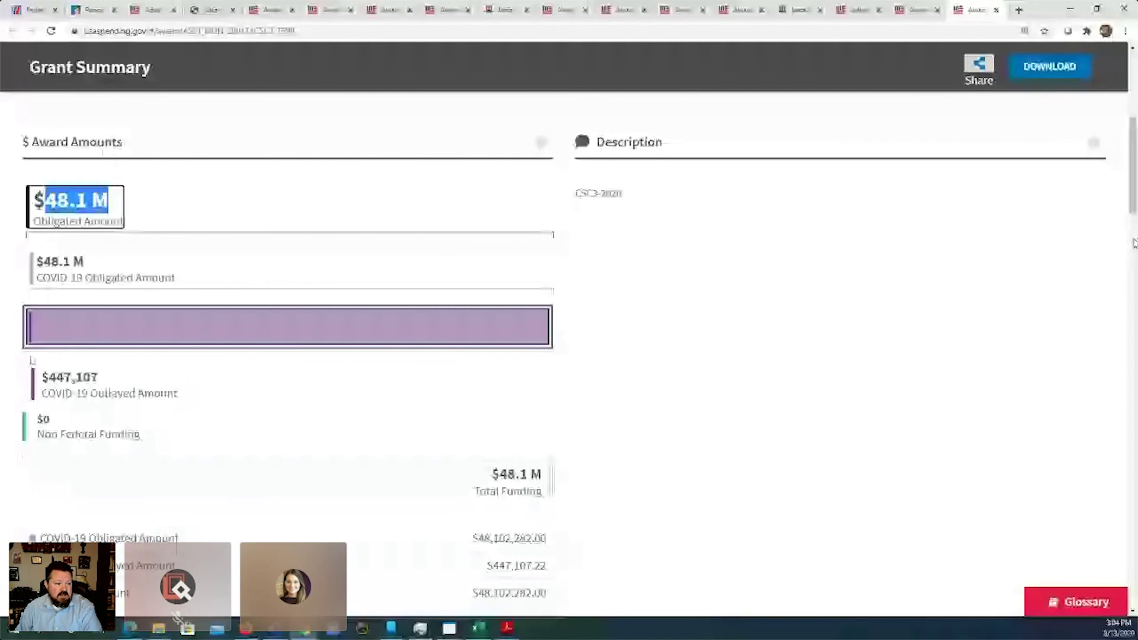
Sort the Texas grant's sub-awards by amount in descending order and highlight the amount for Rolling Plains Management Corporation
{"action": "scroll", "coordinate": [1134, 243], "scroll_direction": "down", "scroll_amount": 10}
{"action": "scroll", "coordinate": [569, 356], "scroll_direction": "down", "scroll_amount": 5}
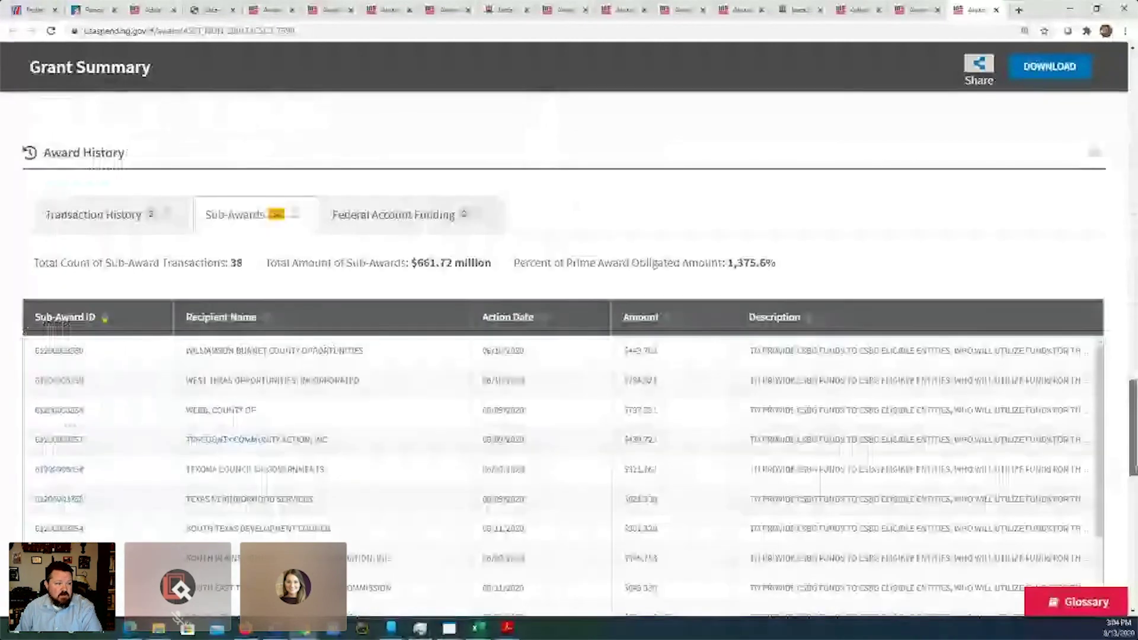
{"action": "left_click", "coordinate": [668, 321]}
{"action": "left_click", "coordinate": [682, 356]}
{"action": "double_click", "coordinate": [682, 358]}
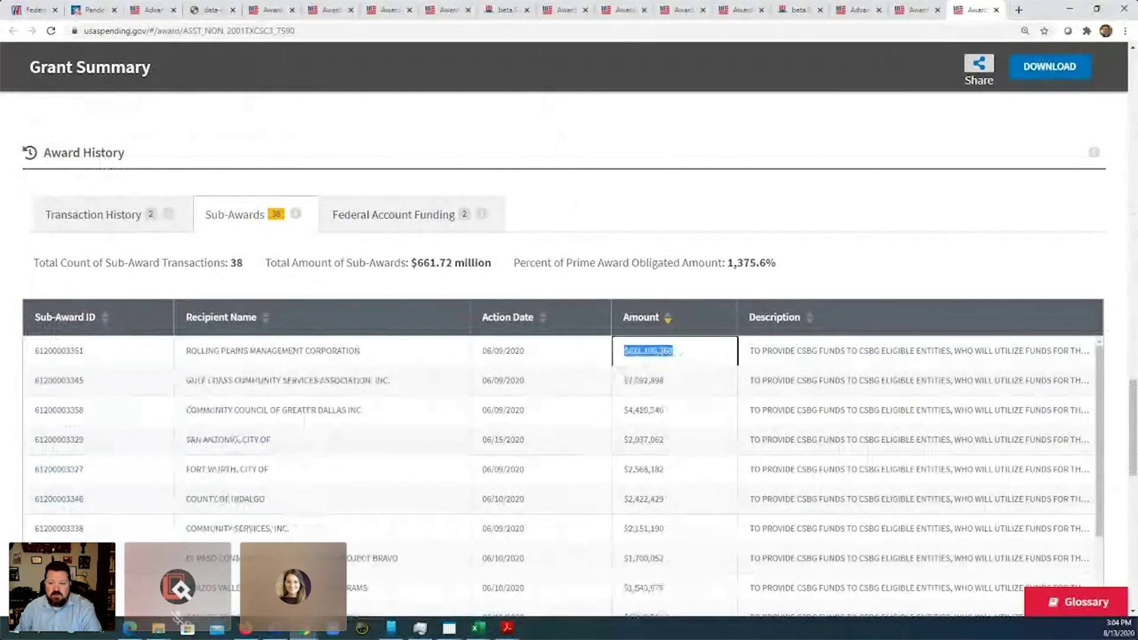